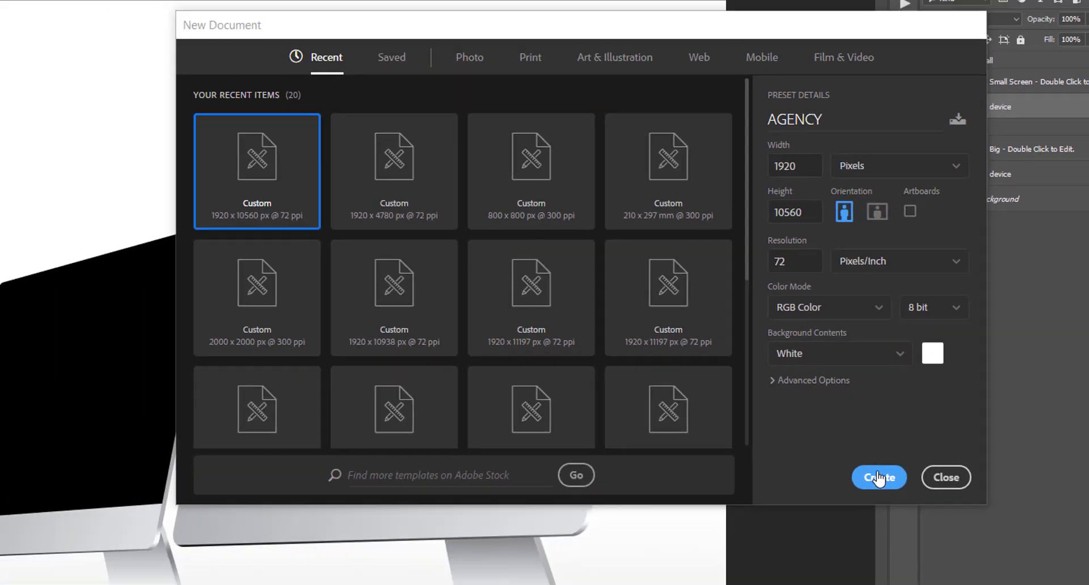
- Create the 1920 × 10560 px, 72 ppi AGENCY document and enlarge the view
click(879, 478)
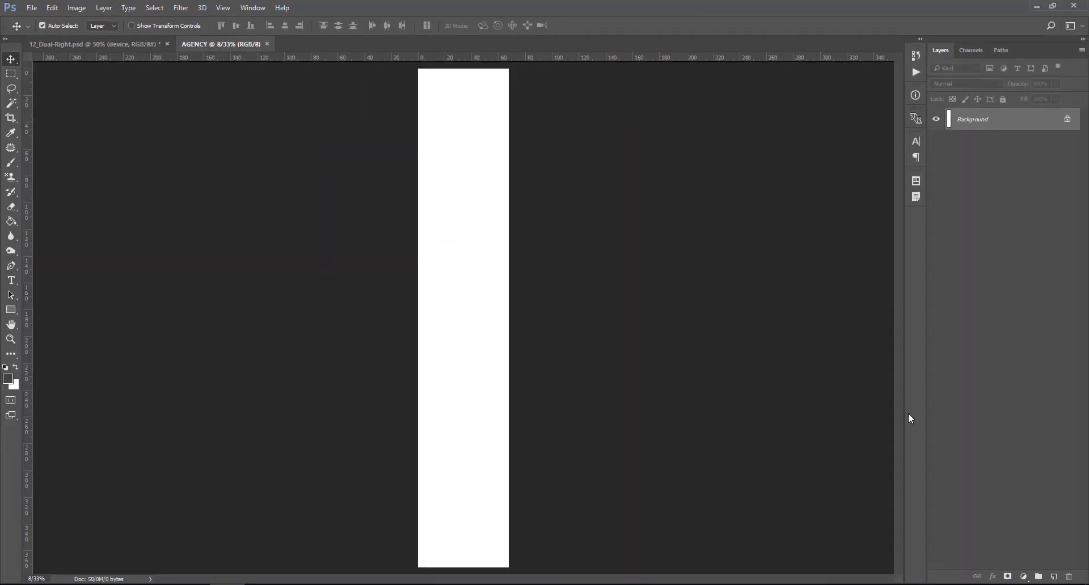
key(ctrl+0)
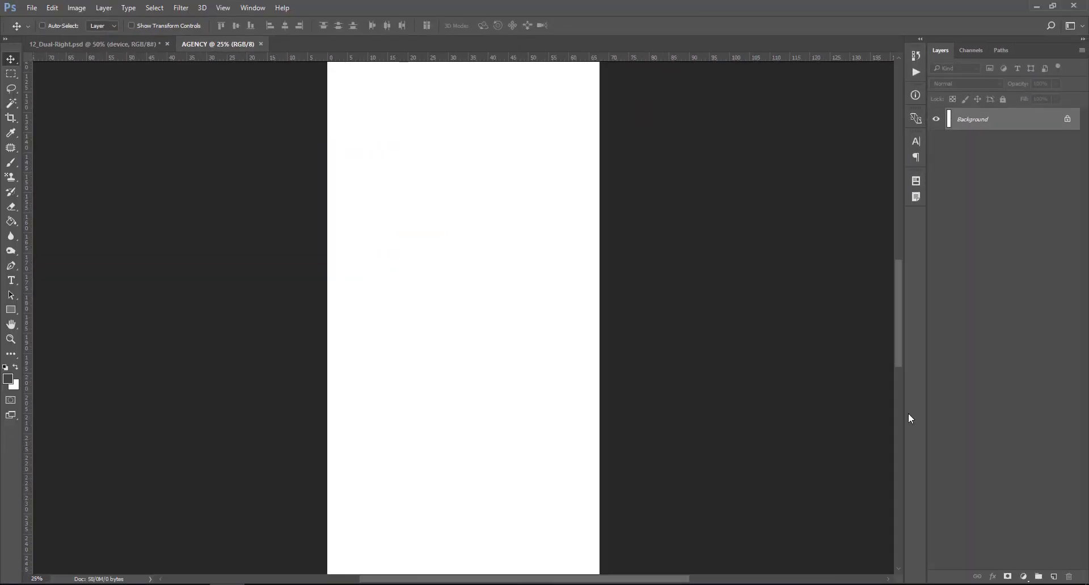
drag(898, 359, 884, 224)
- Add a centred 12-column guide layout with 70 px columns and 30 px gutters
click(222, 8)
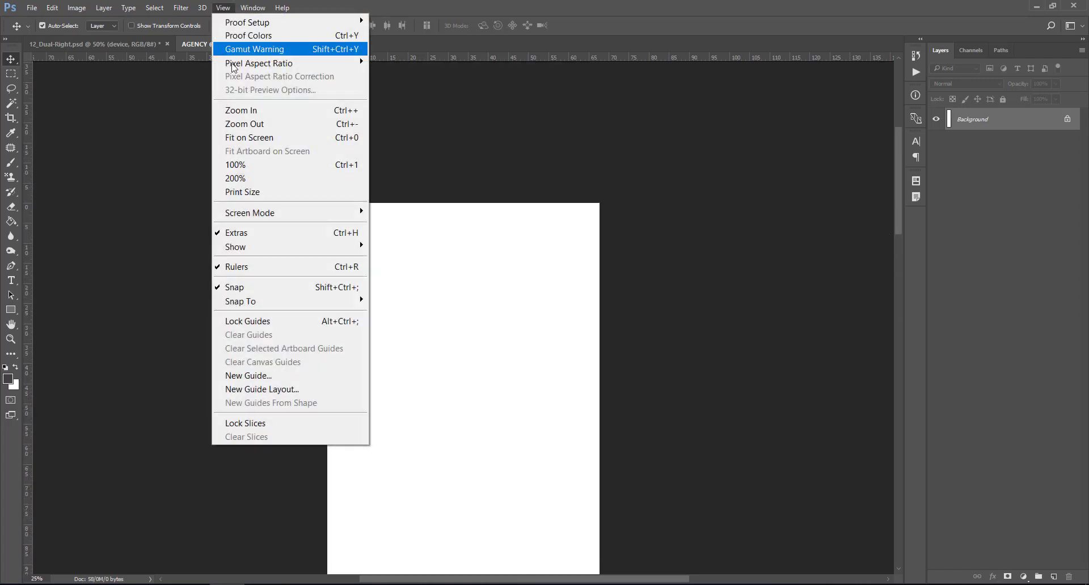
click(292, 391)
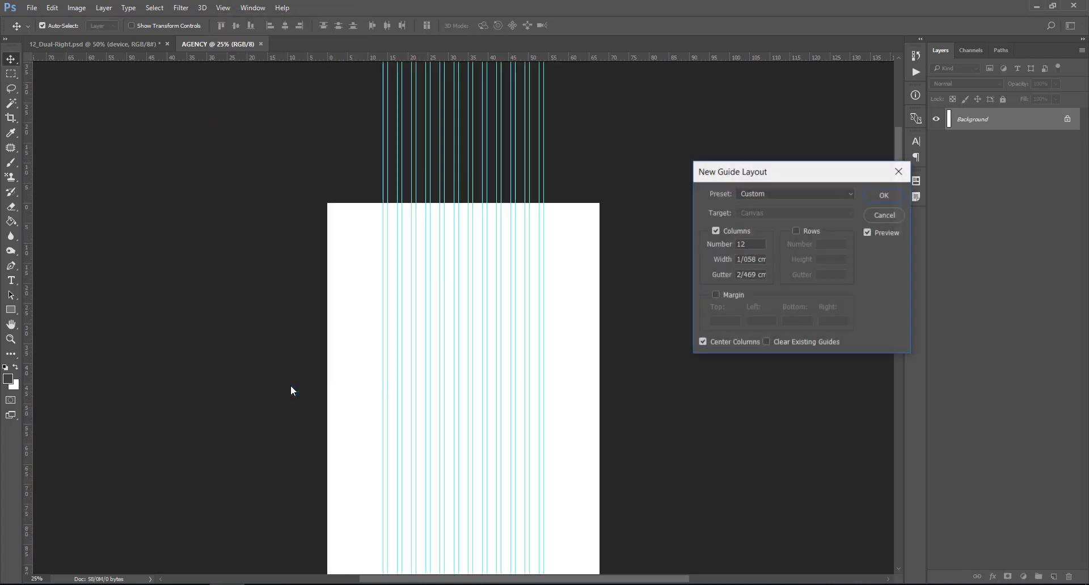
double_click(754, 244)
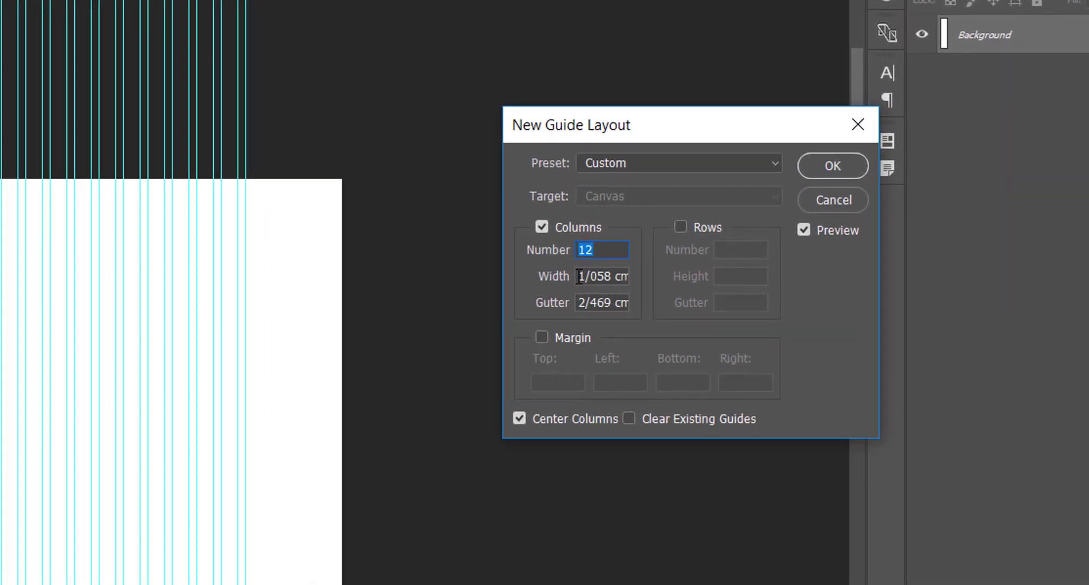
key(Tab)
key(BackSpace)
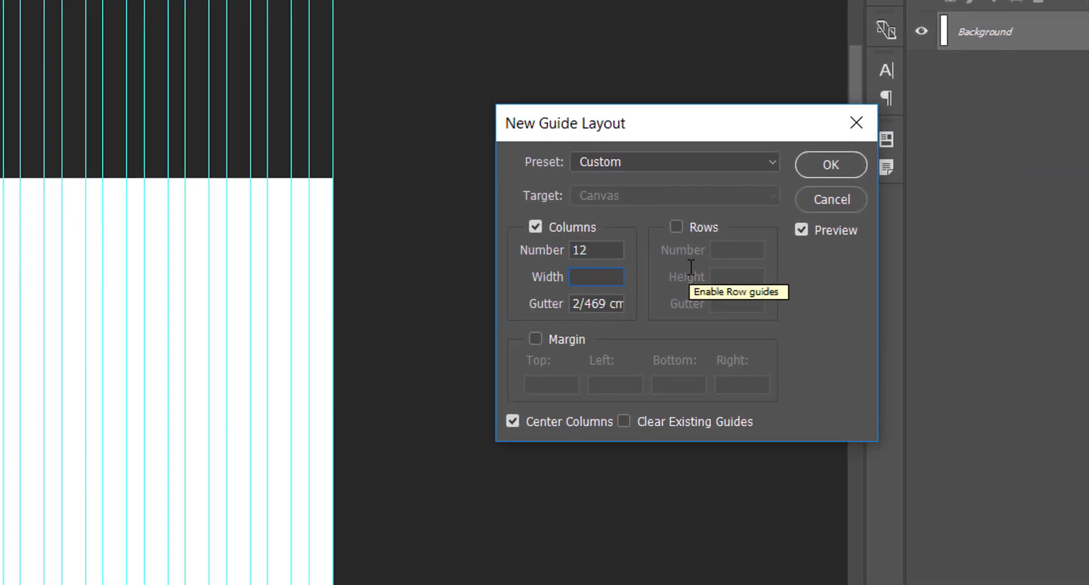
text(70)
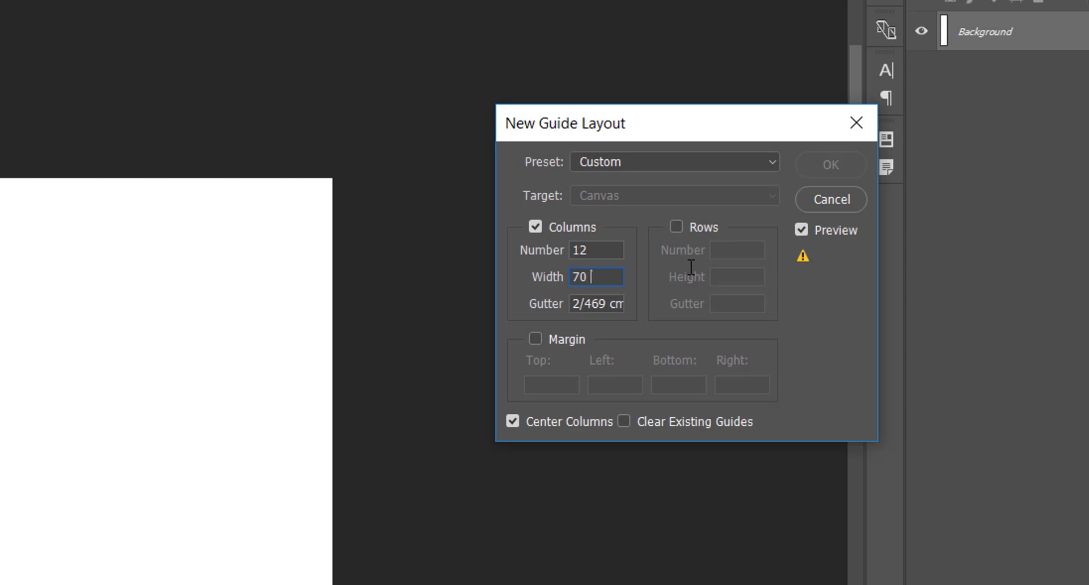
text( PX)
key(Tab)
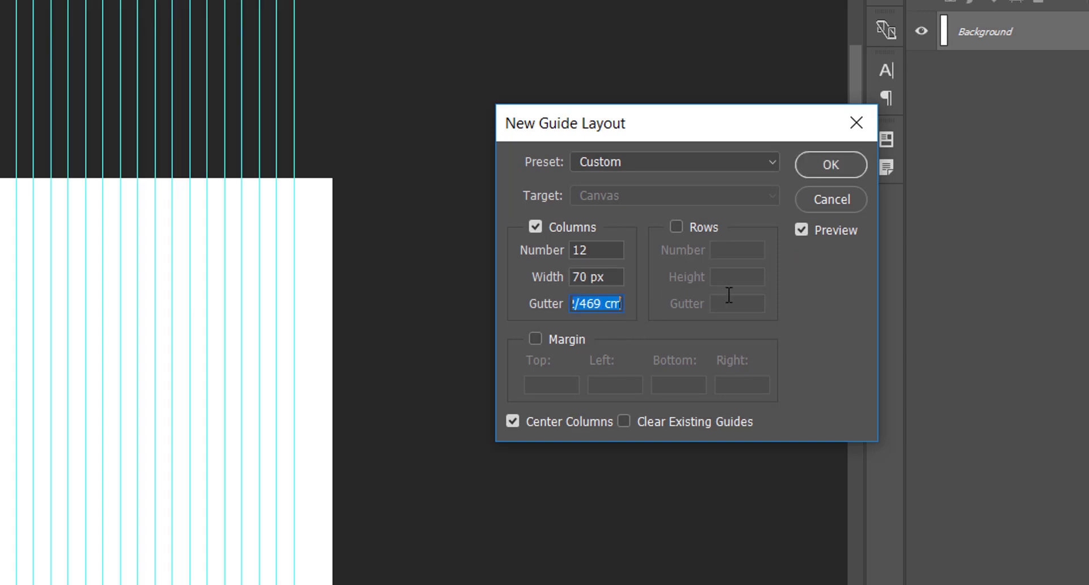
key(BackSpace)
text(30 PX)
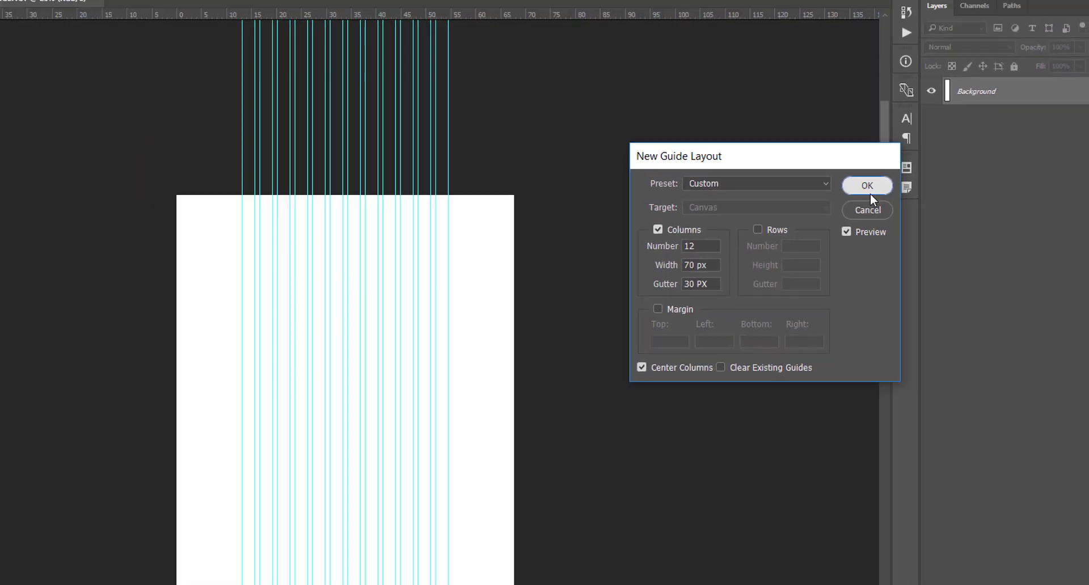
click(831, 165)
key(ctrl+plus)
key(ctrl+plus)
key(ctrl+plus)
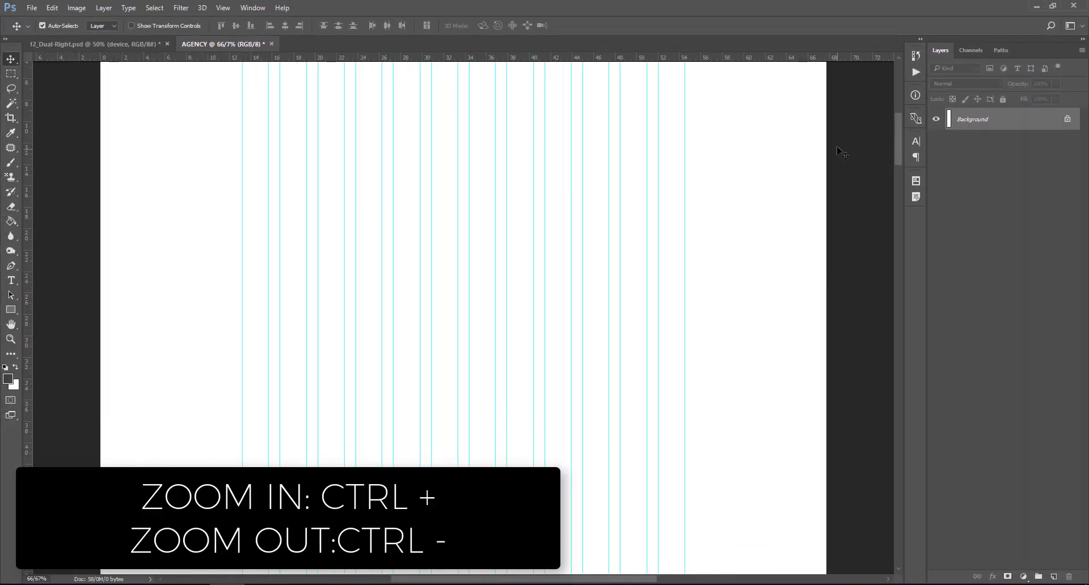
- Draw a 1920 px by 28 cm rectangle and move it to the canvas top-left corner
drag(898, 145, 900, 128)
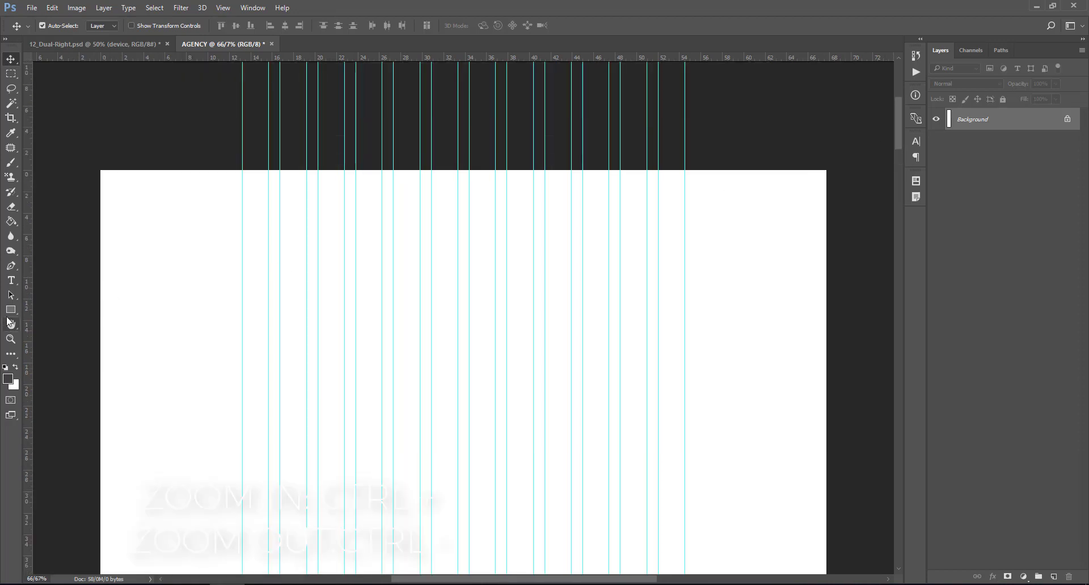
click(11, 310)
click(452, 268)
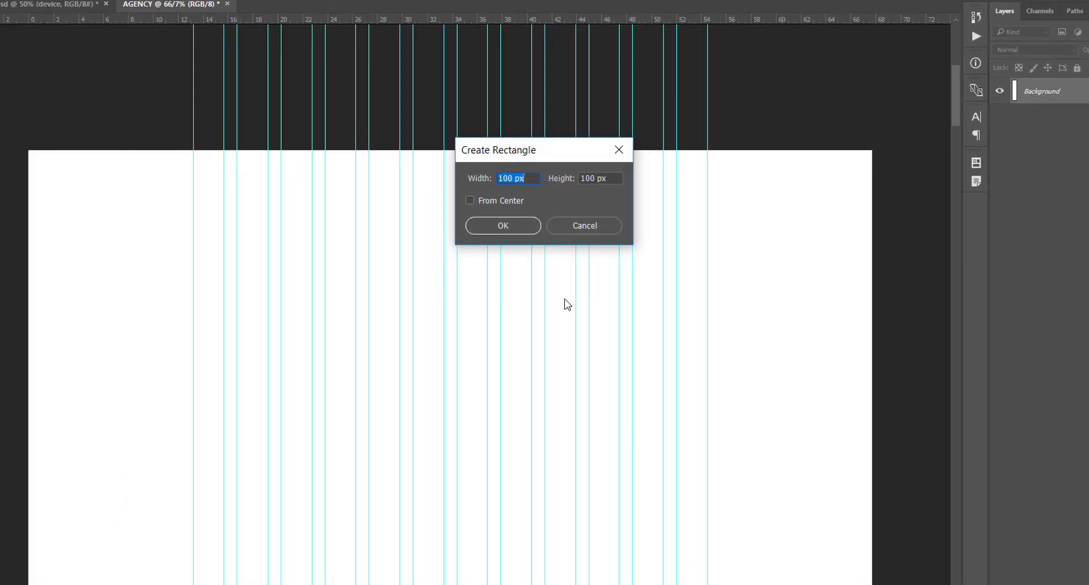
text(1920 PX)
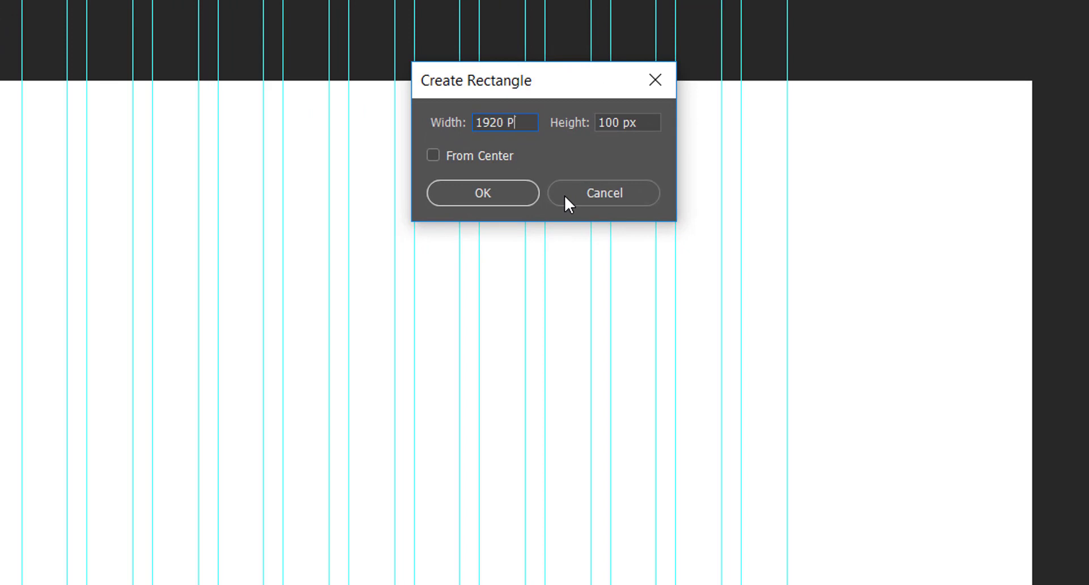
key(BackSpace)
key(BackSpace)
text(px)
key(Tab)
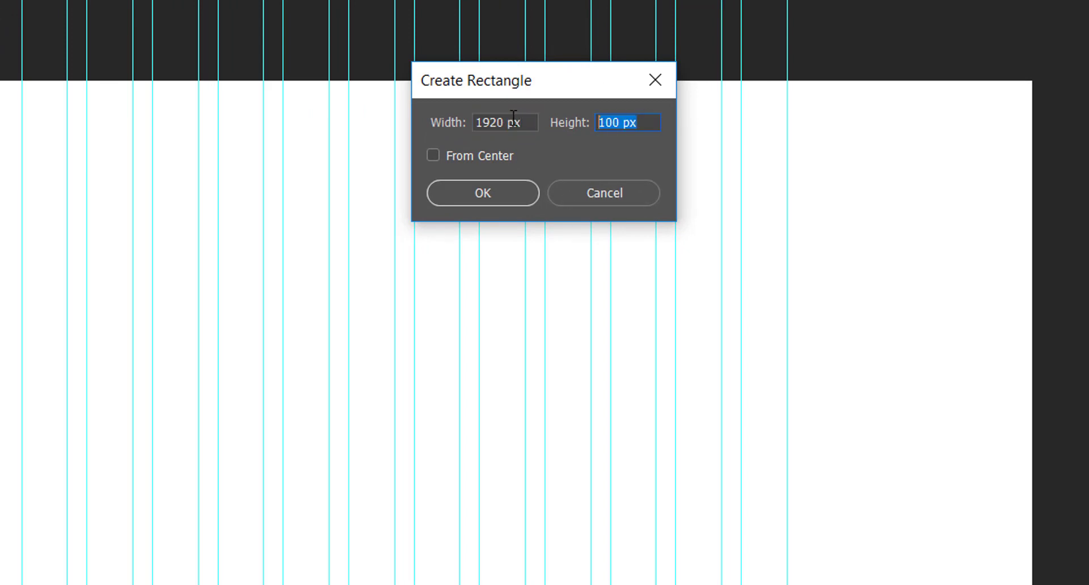
text(28 cm)
click(487, 192)
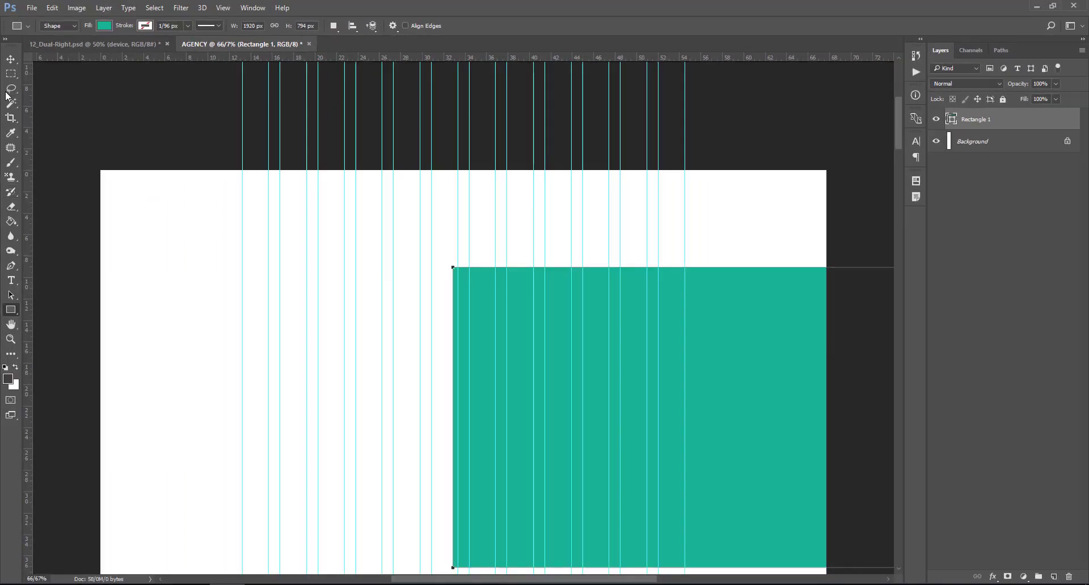
key(v)
drag(730, 383, 387, 286)
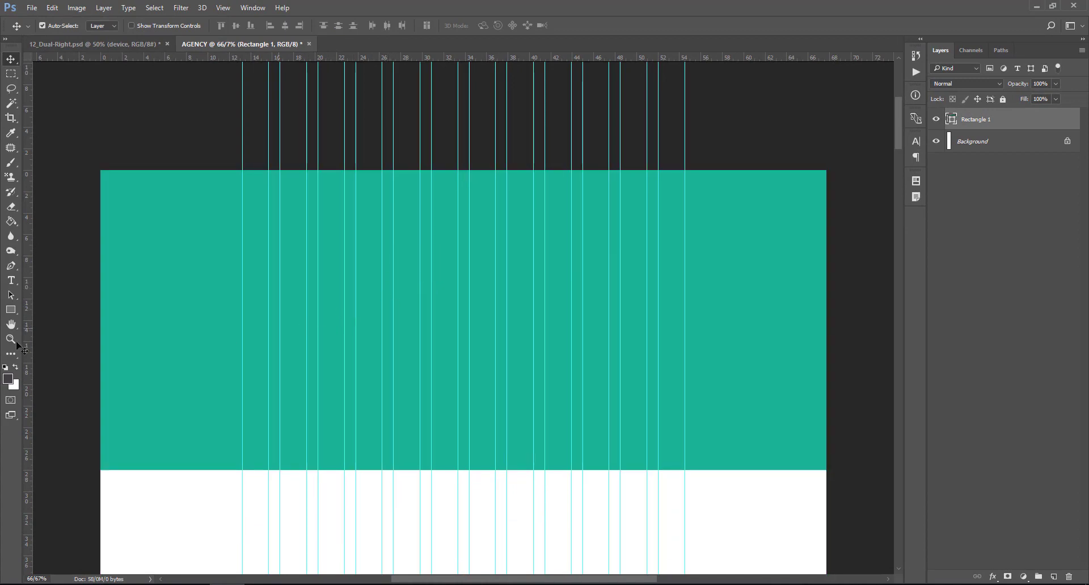
- Change Rectangle 1's fill to hex 443d45 and view the canvas at 100%
click(11, 309)
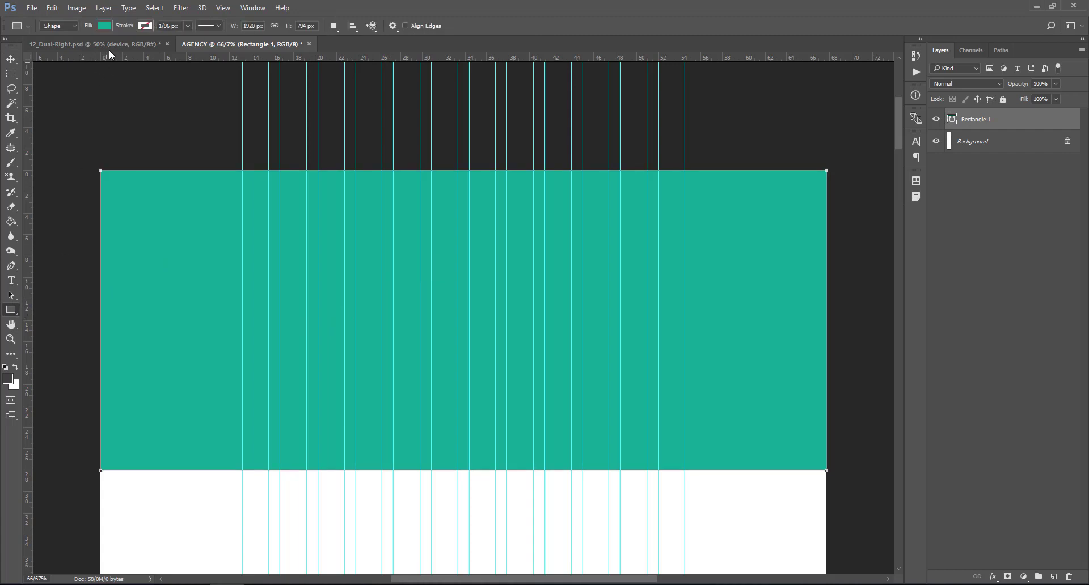
click(104, 26)
click(158, 49)
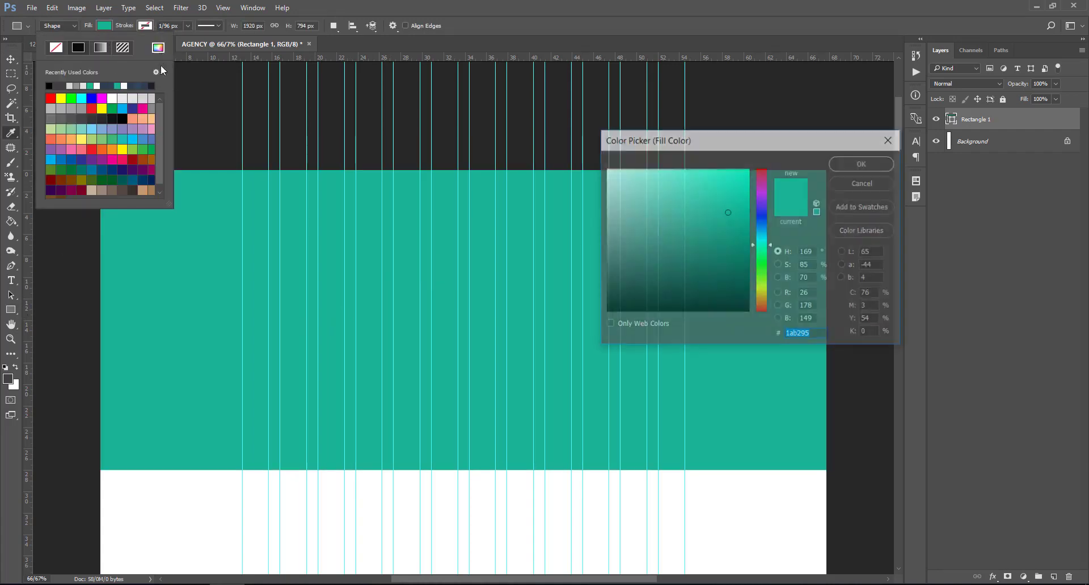
text(443d45)
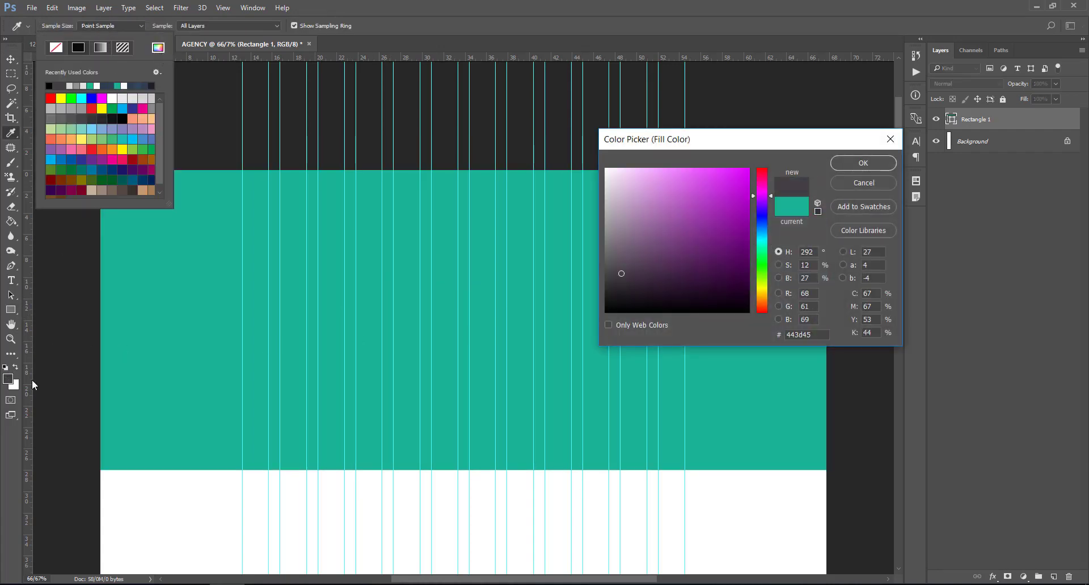
double_click(817, 334)
click(860, 165)
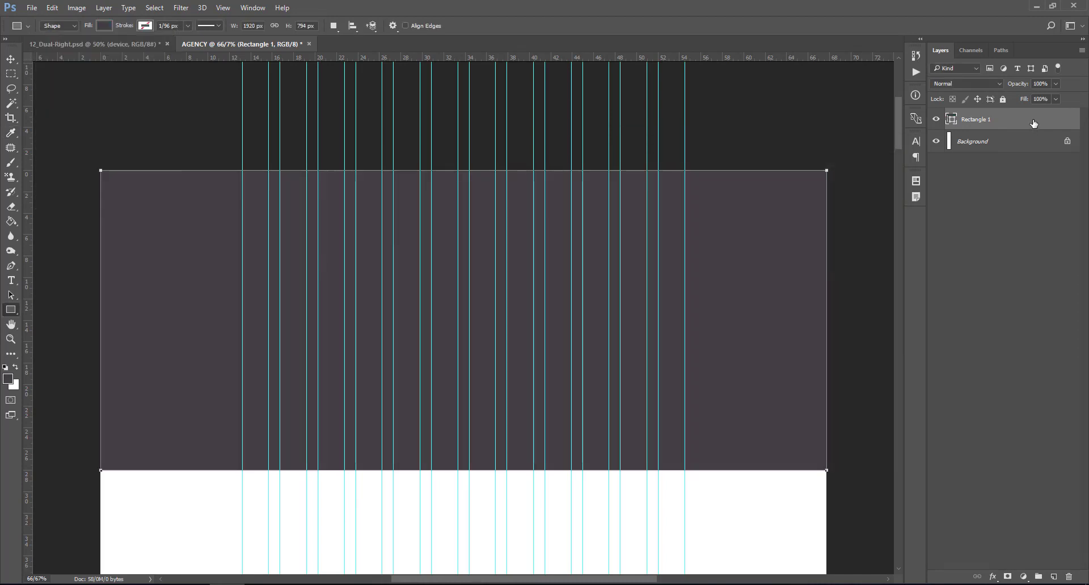
click(1034, 124)
key(ctrl+minus)
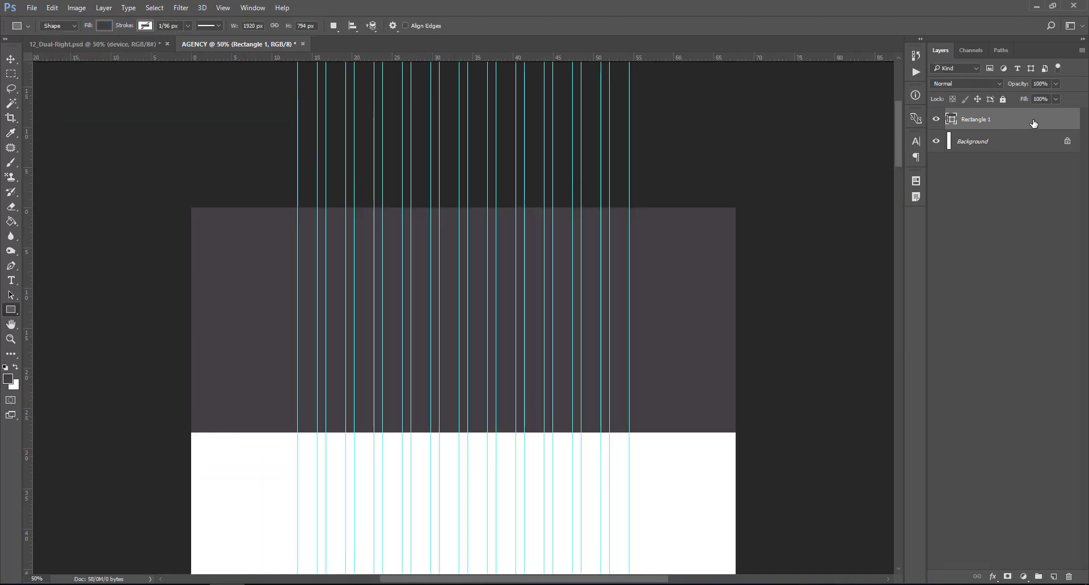
key(ctrl+plus)
key(ctrl+plus)
key(ctrl+plus)
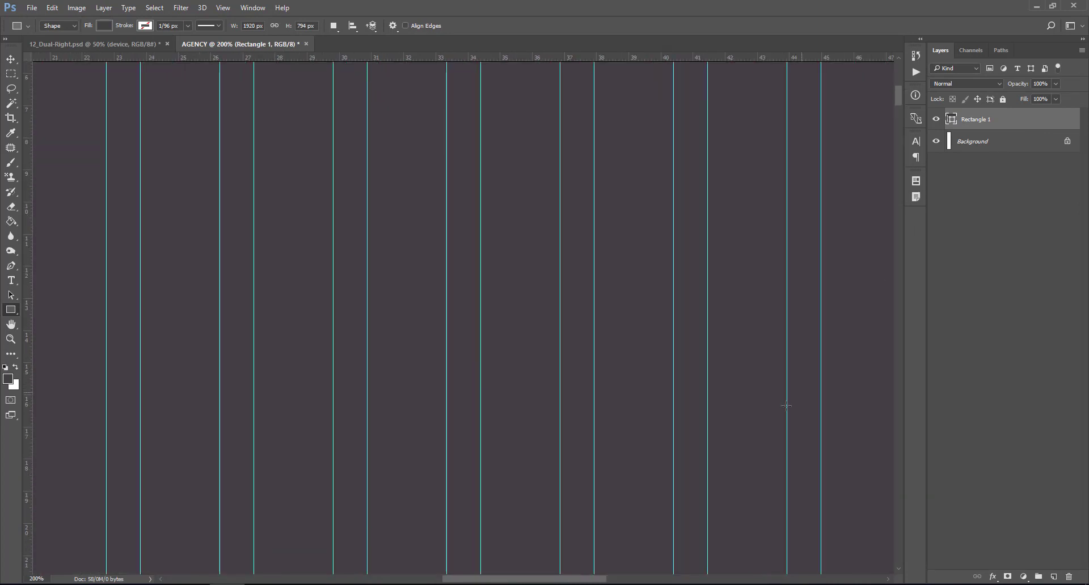
drag(581, 580, 465, 579)
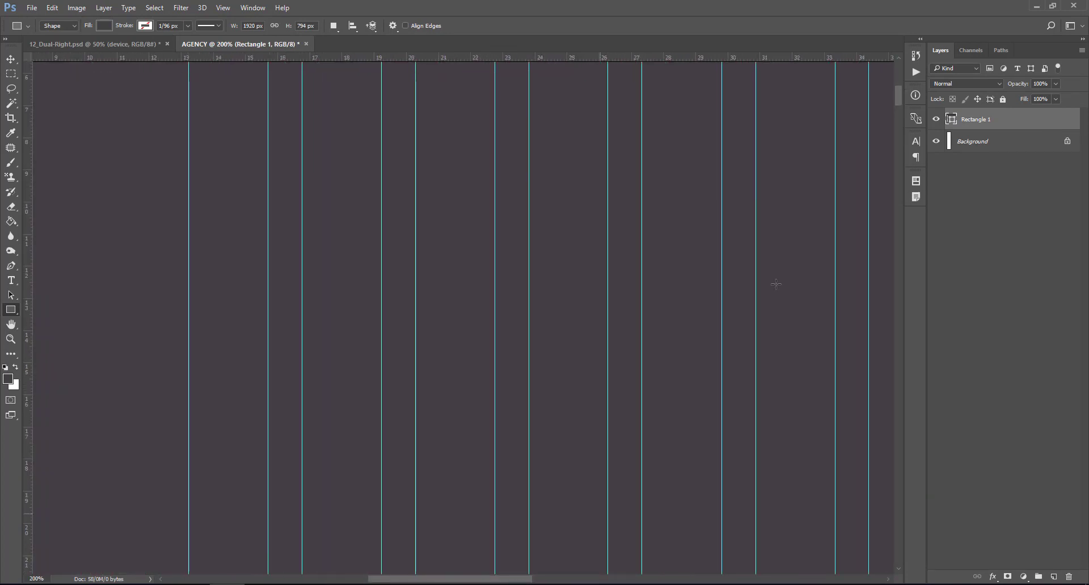
drag(902, 95, 901, 91)
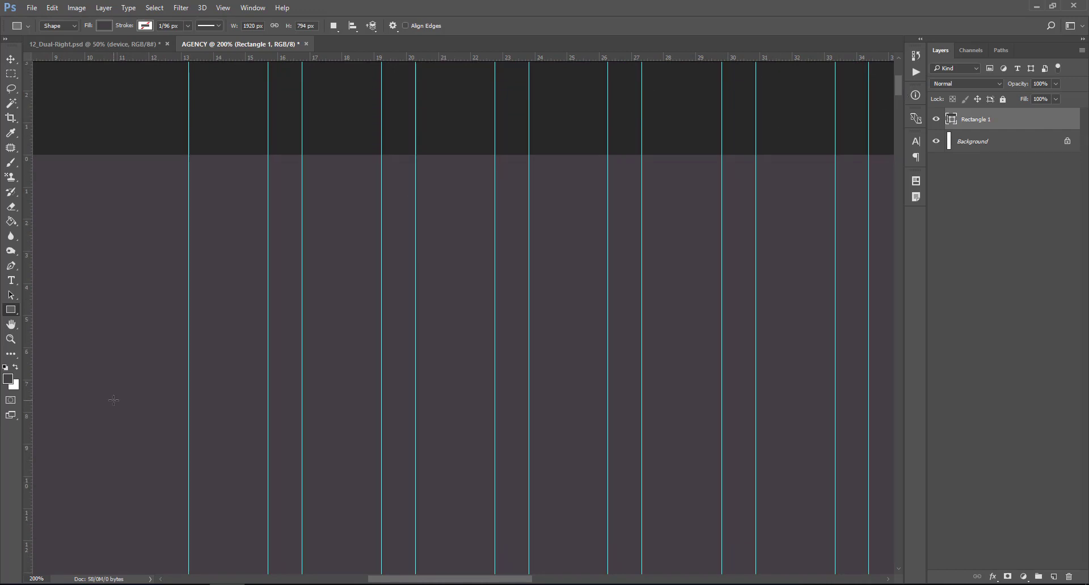
- Type 'COMAPNY LOGO' in 36 pt near the top-left of the banner
click(12, 283)
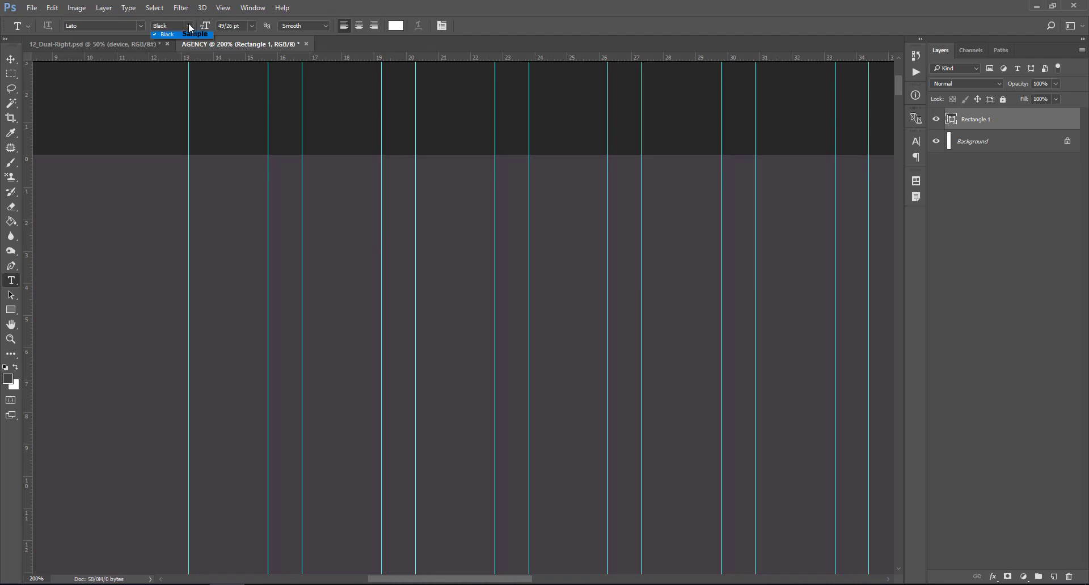
click(252, 25)
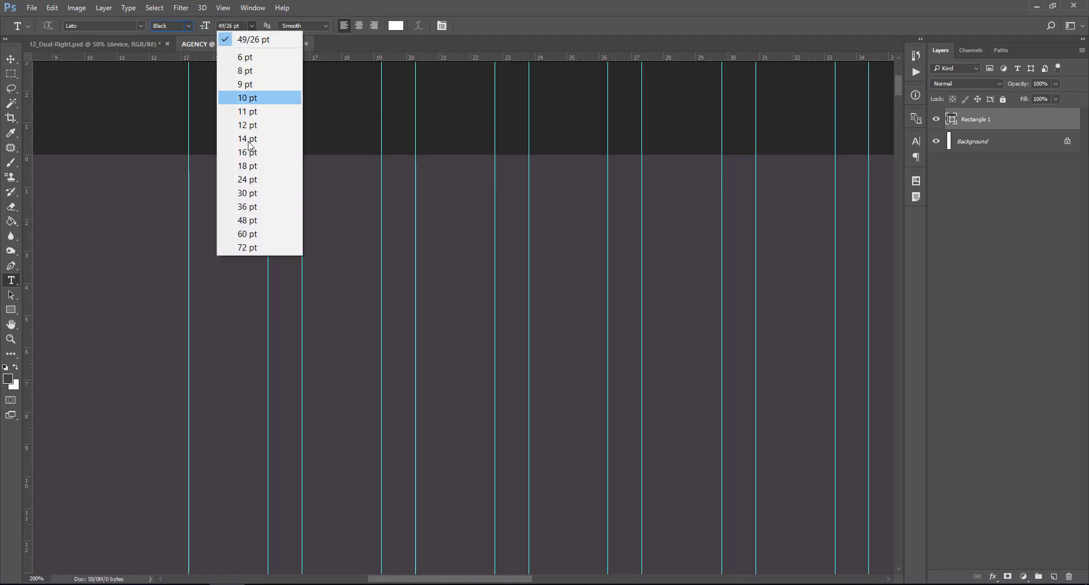
click(254, 205)
click(198, 207)
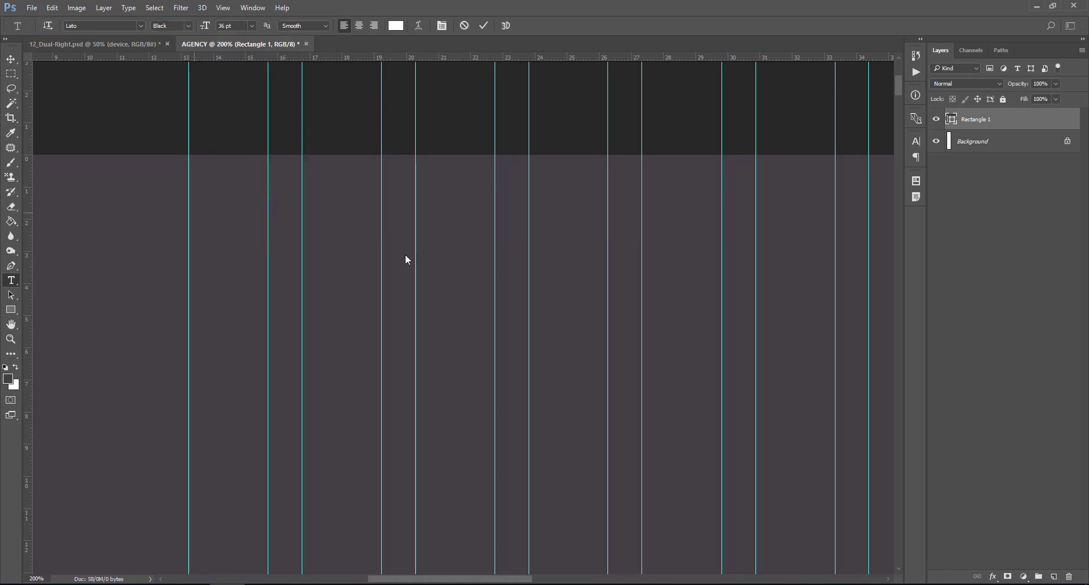
text(COMAP)
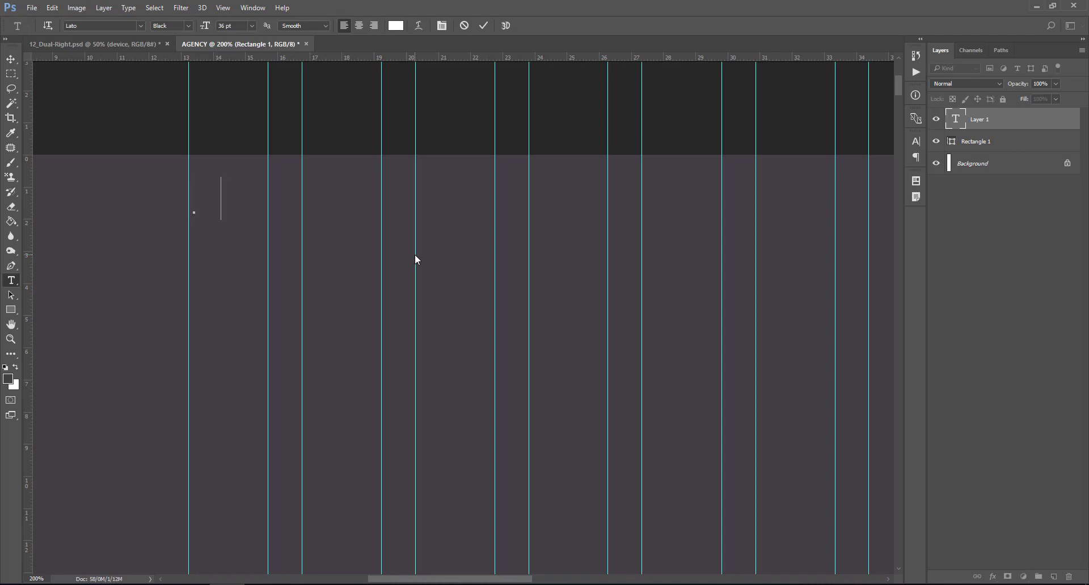
text(NY )
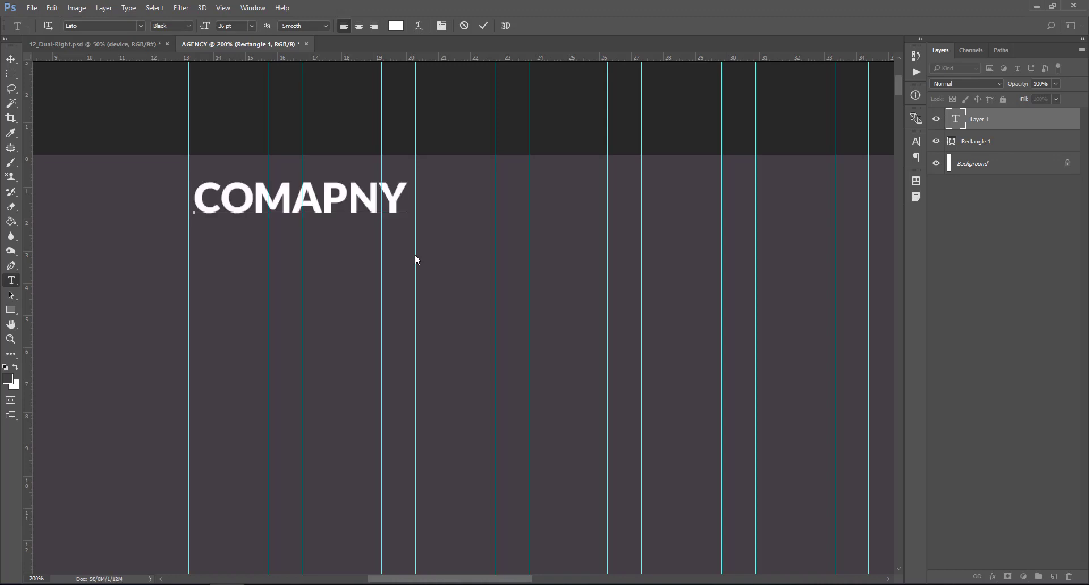
text(LOGO)
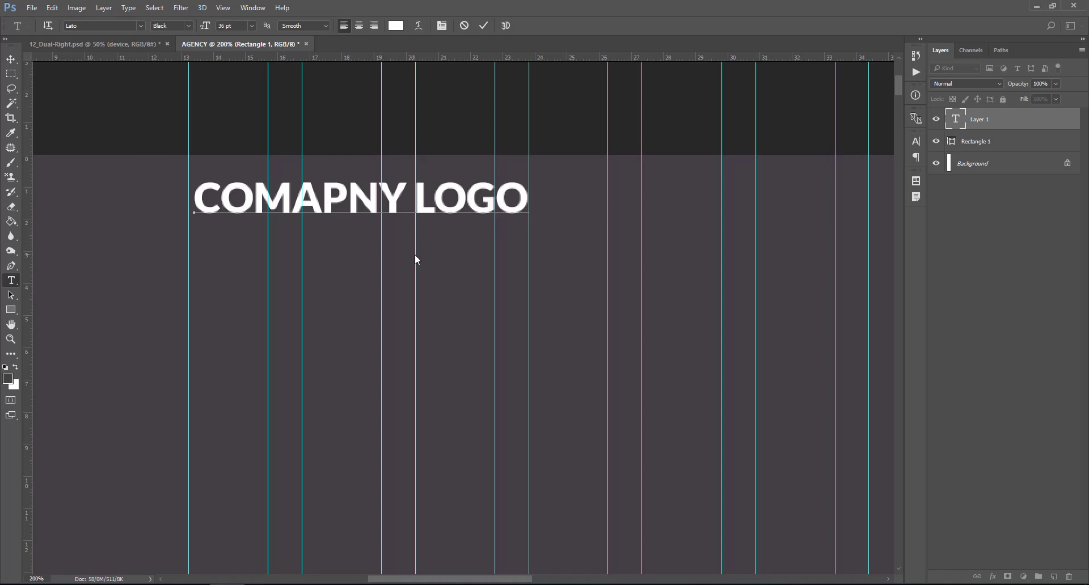
double_click(960, 120)
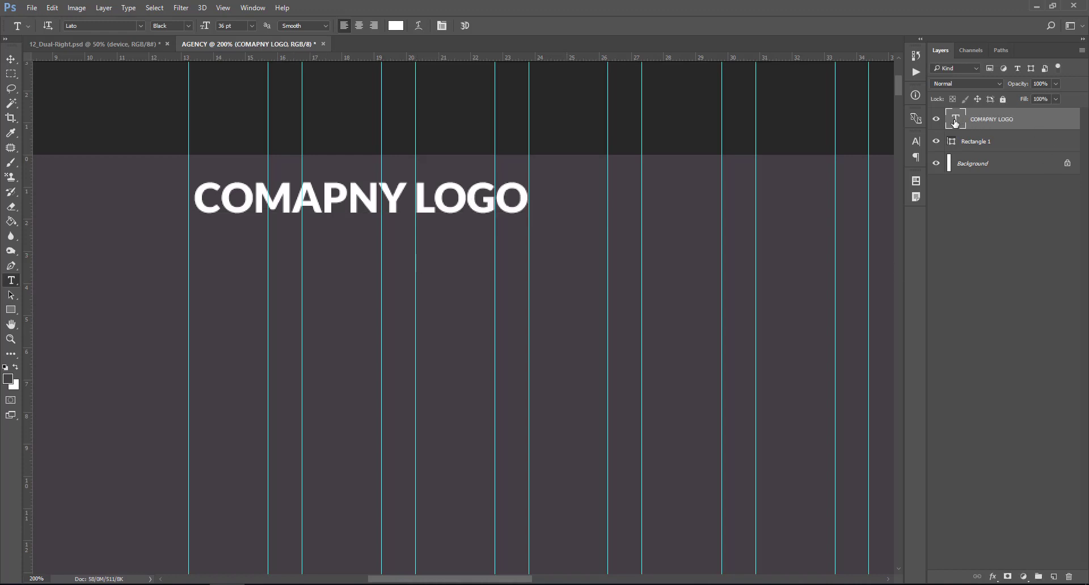
- Resize the logo text to 30 pt and colour the word LOGO teal #1ABC9C
click(251, 26)
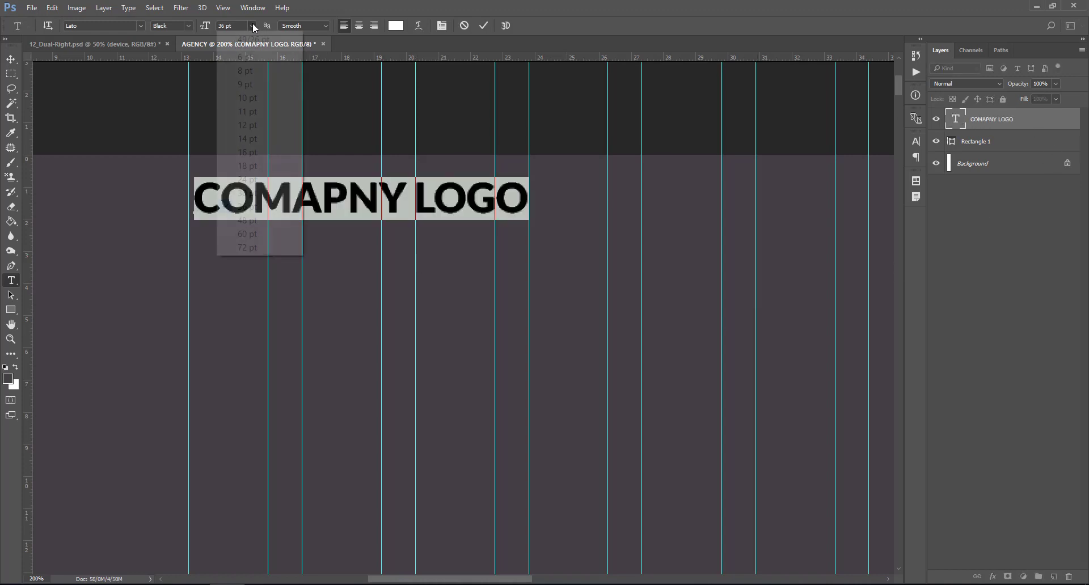
click(253, 192)
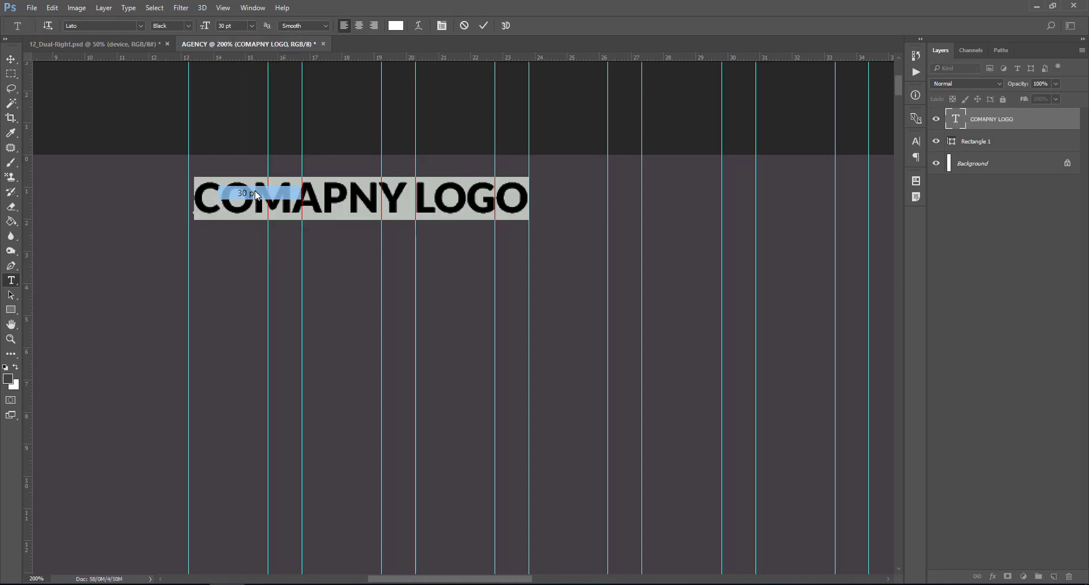
click(957, 128)
double_click(955, 121)
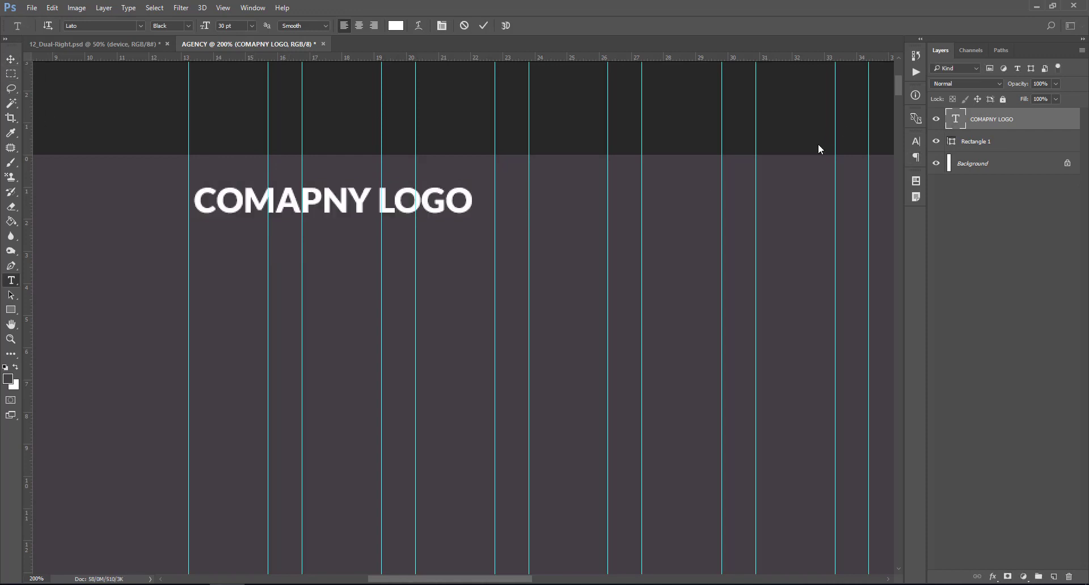
drag(380, 199, 491, 199)
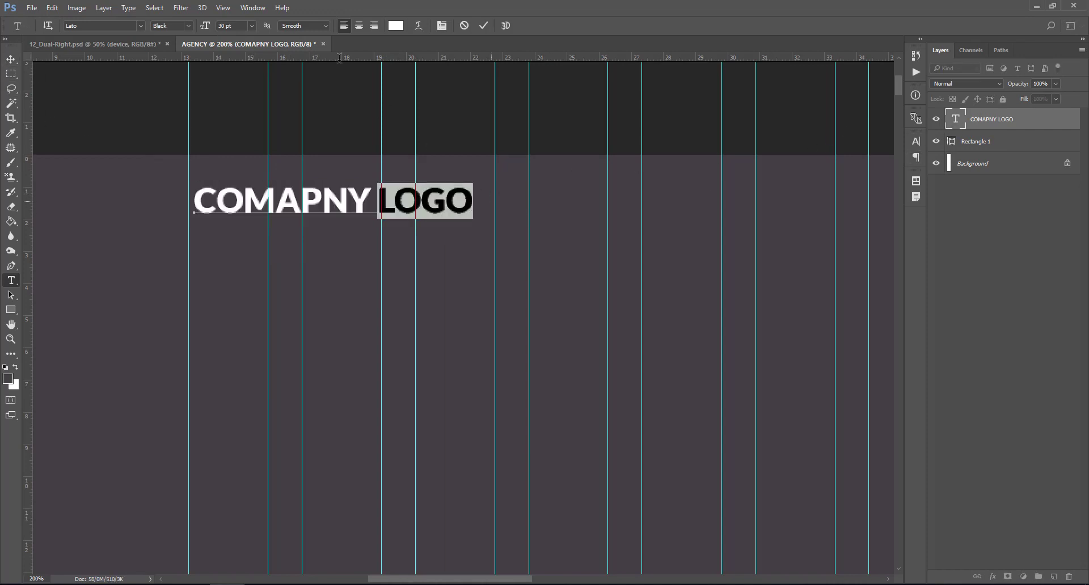
click(397, 26)
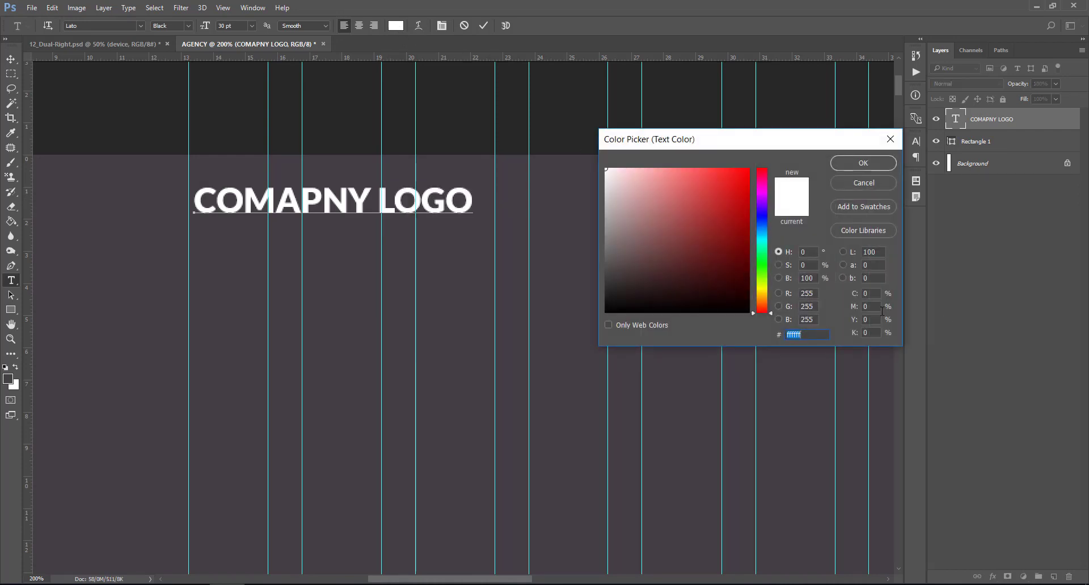
text(1)
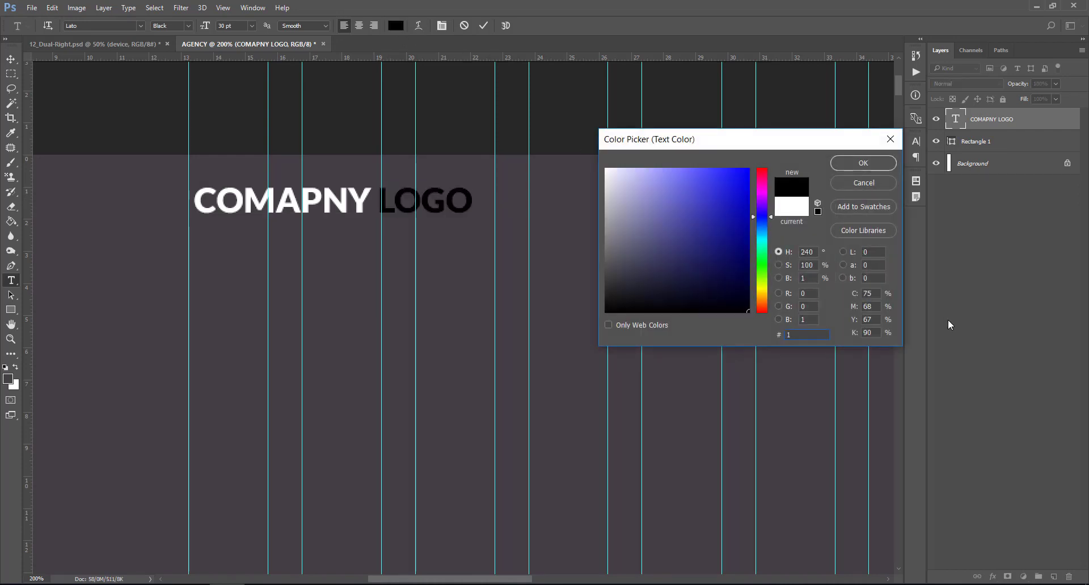
text(ABC)
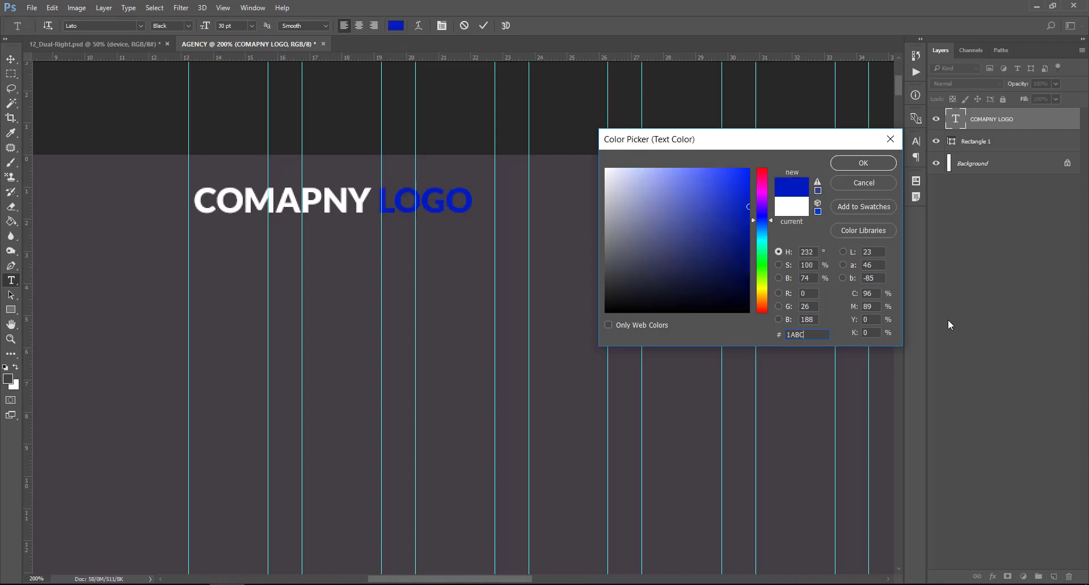
text(9C)
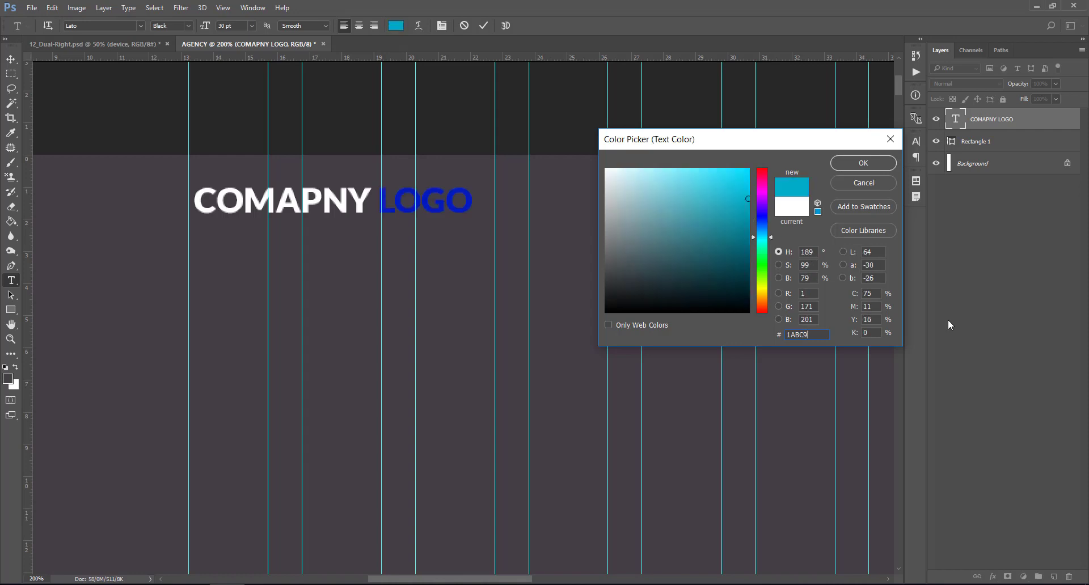
click(844, 163)
key(ctrl+Return)
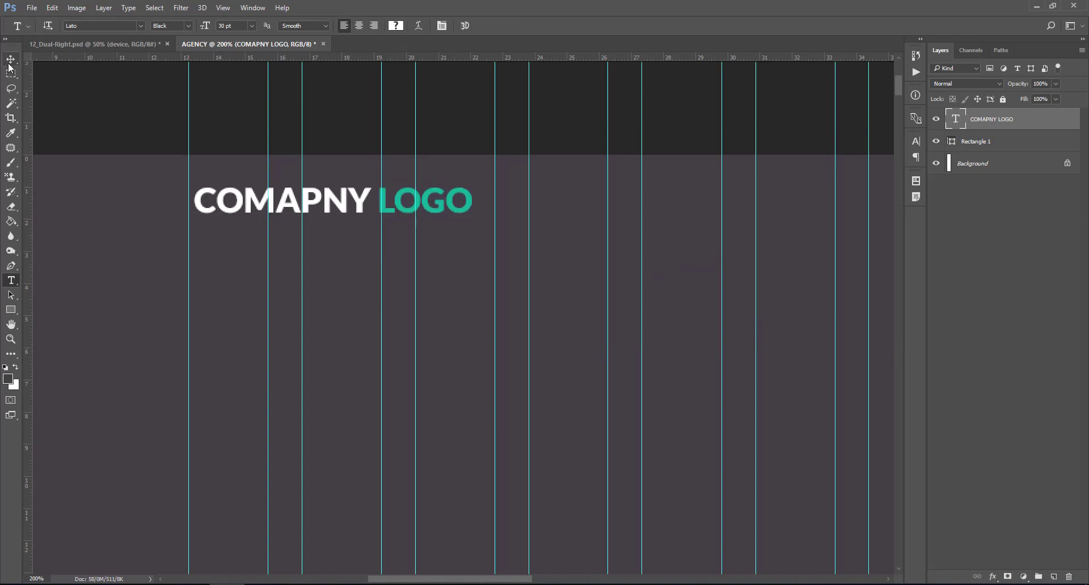
- Nudge the logo text slightly left and down on the banner
click(10, 62)
drag(355, 201, 350, 215)
drag(498, 582, 539, 581)
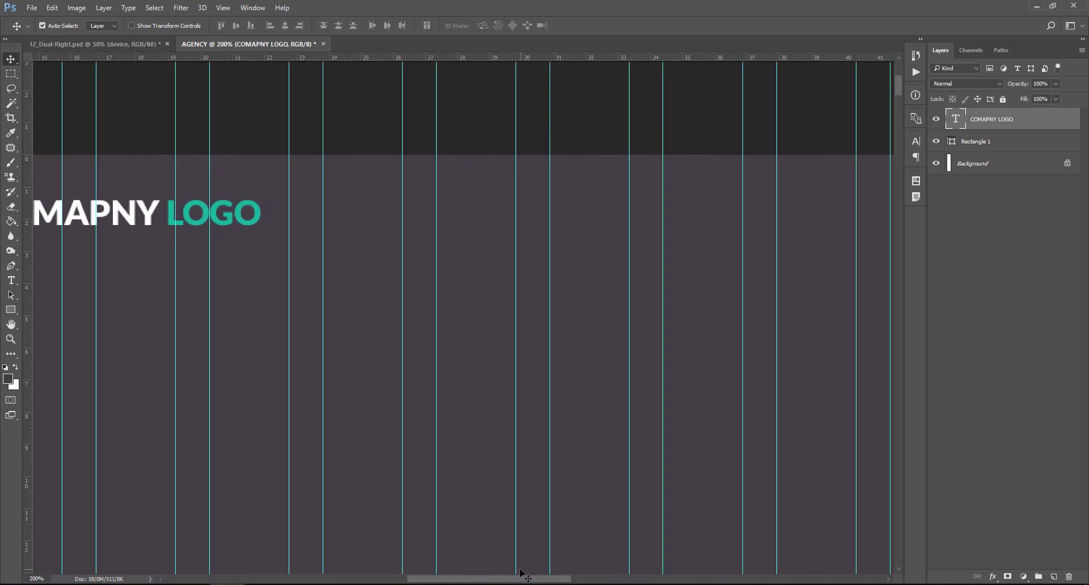
click(10, 281)
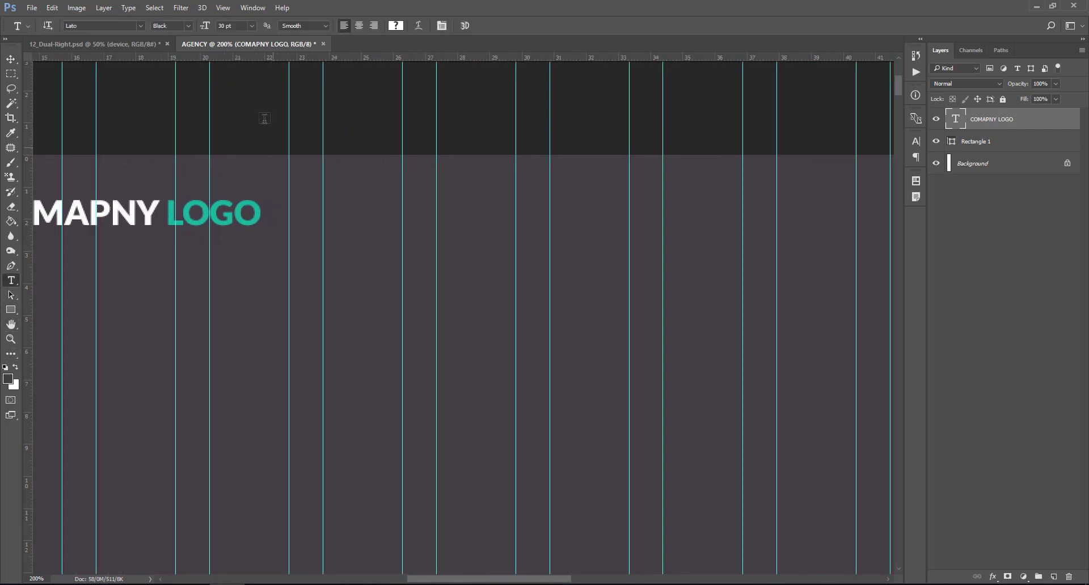
click(253, 26)
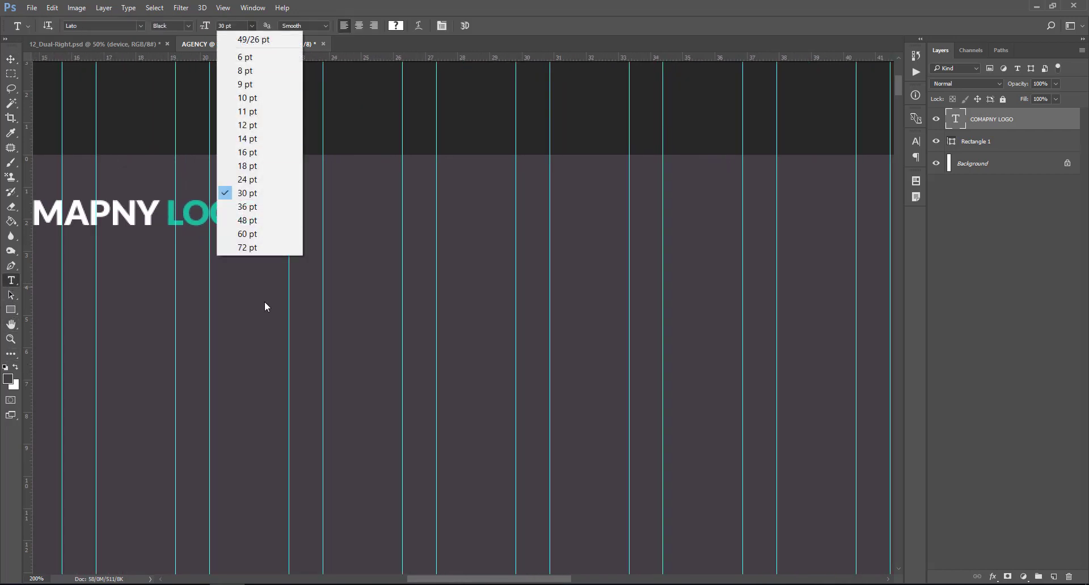
- Add a white 14 pt text line reading HOME to the right of the logo
click(342, 226)
click(329, 216)
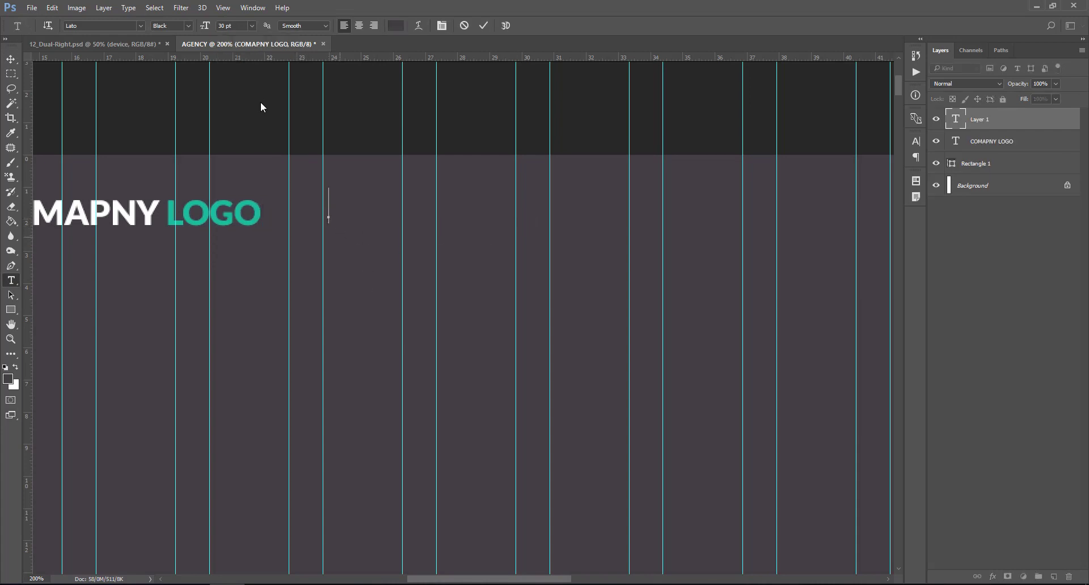
click(250, 26)
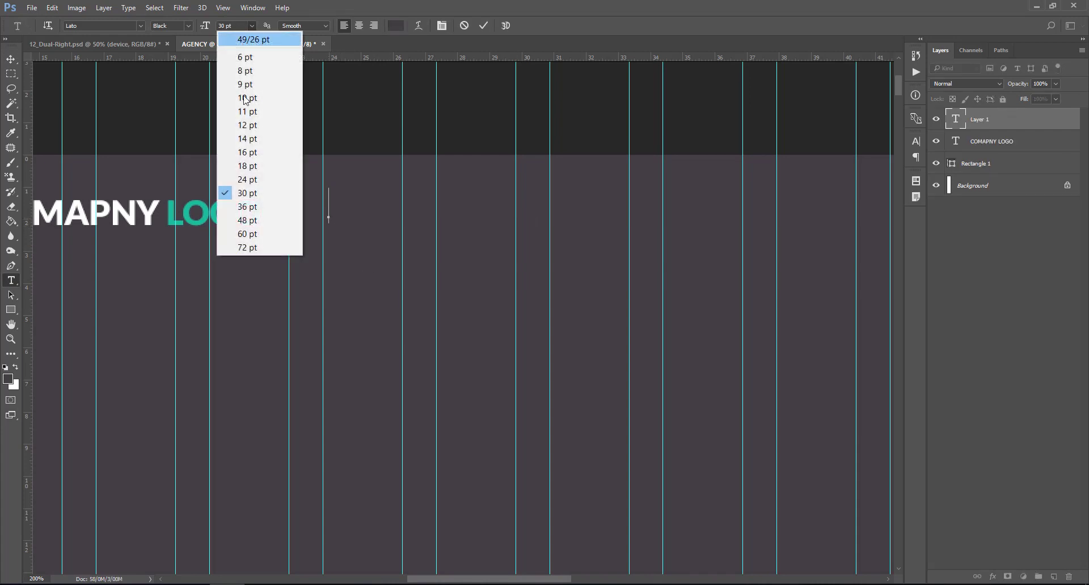
click(247, 139)
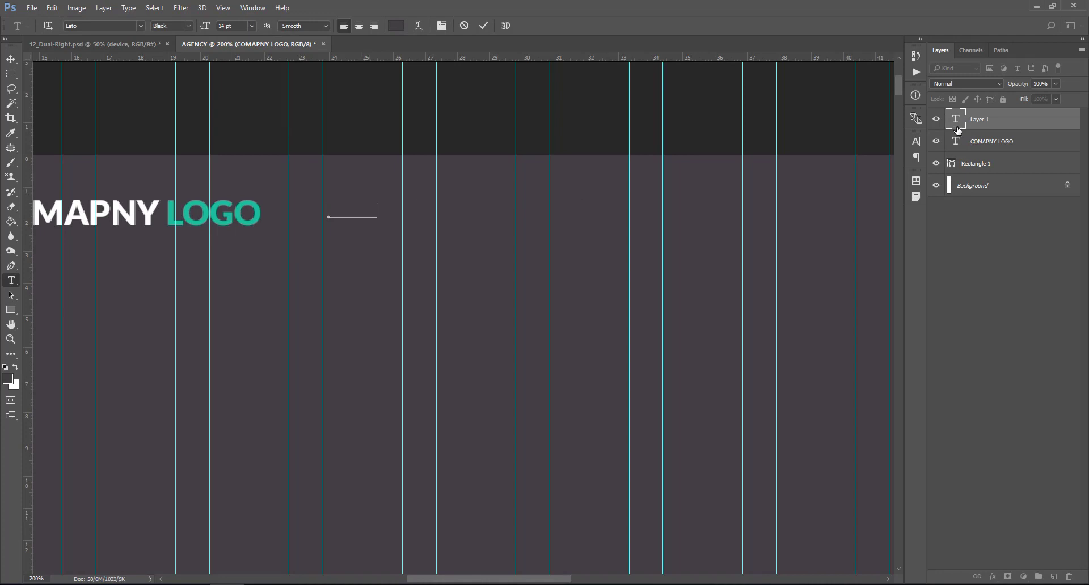
text(HOME)
key(ctrl+a)
click(396, 26)
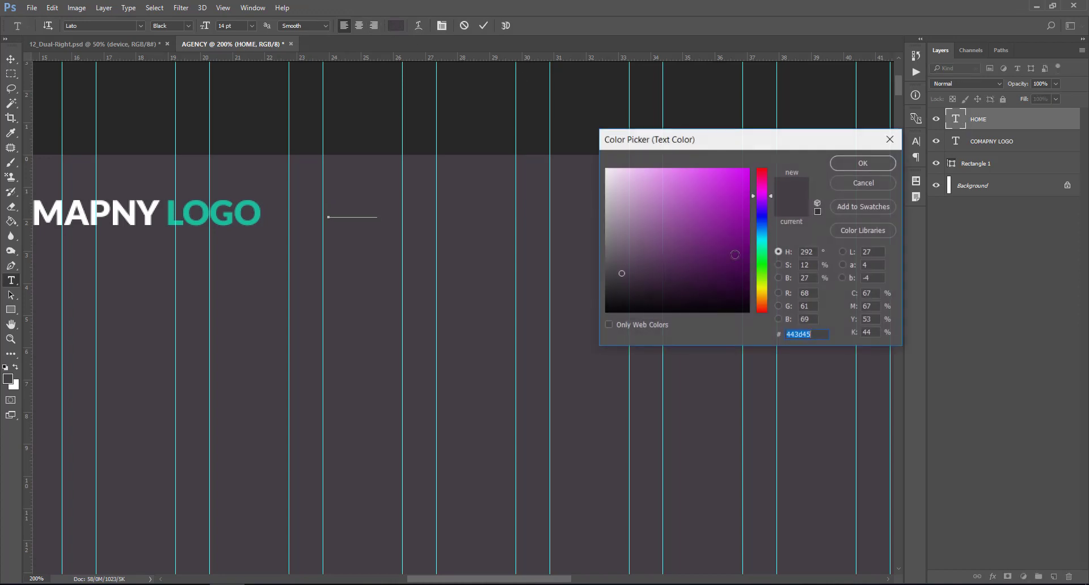
drag(661, 184, 606, 169)
click(872, 163)
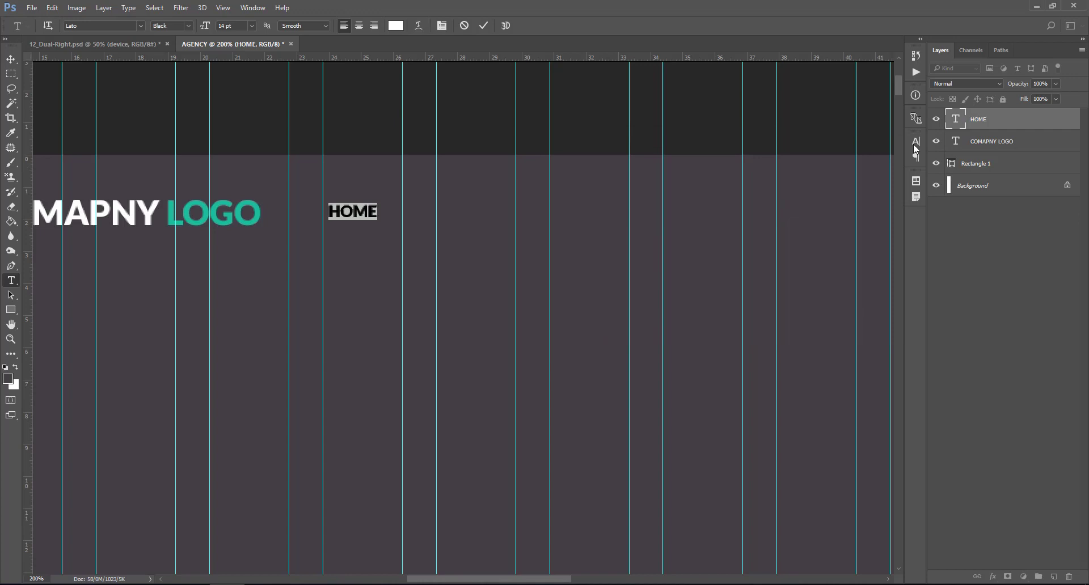
click(956, 122)
- Switch HOME to Lato Regular and add PAGE after a wide gap of spaces
double_click(956, 119)
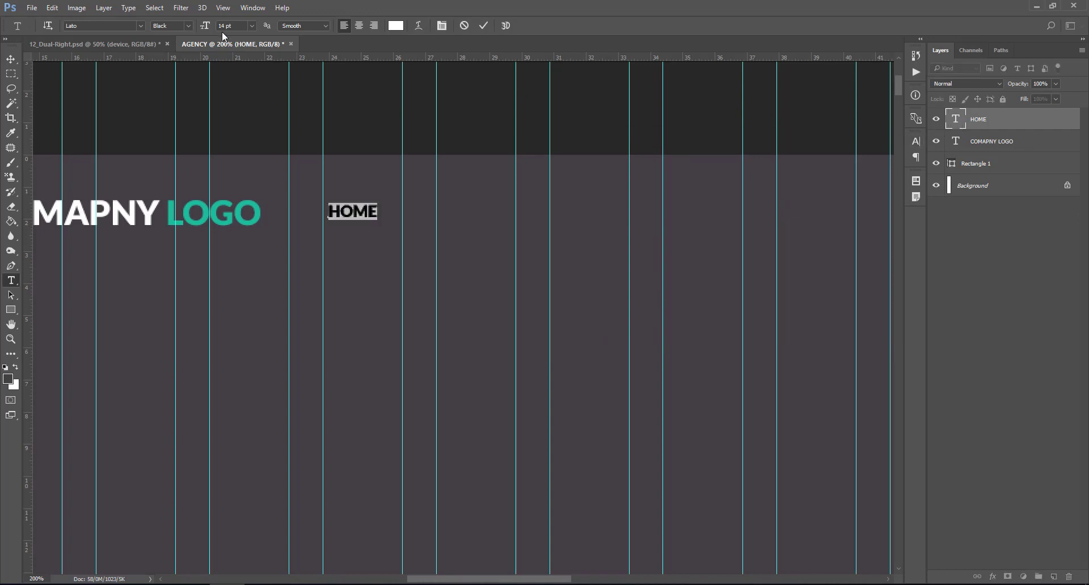
click(190, 25)
click(181, 48)
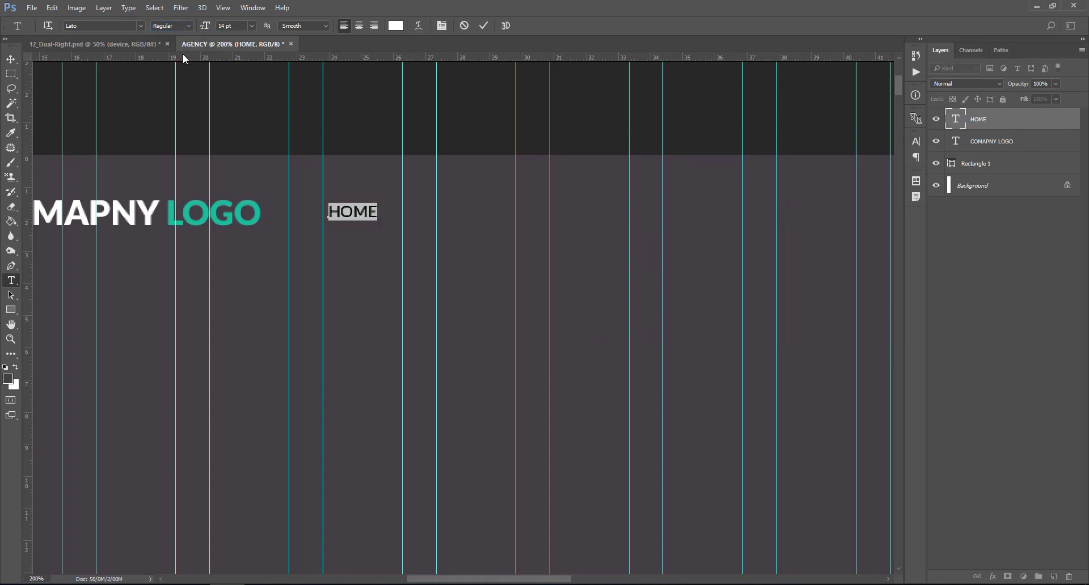
double_click(956, 121)
click(386, 215)
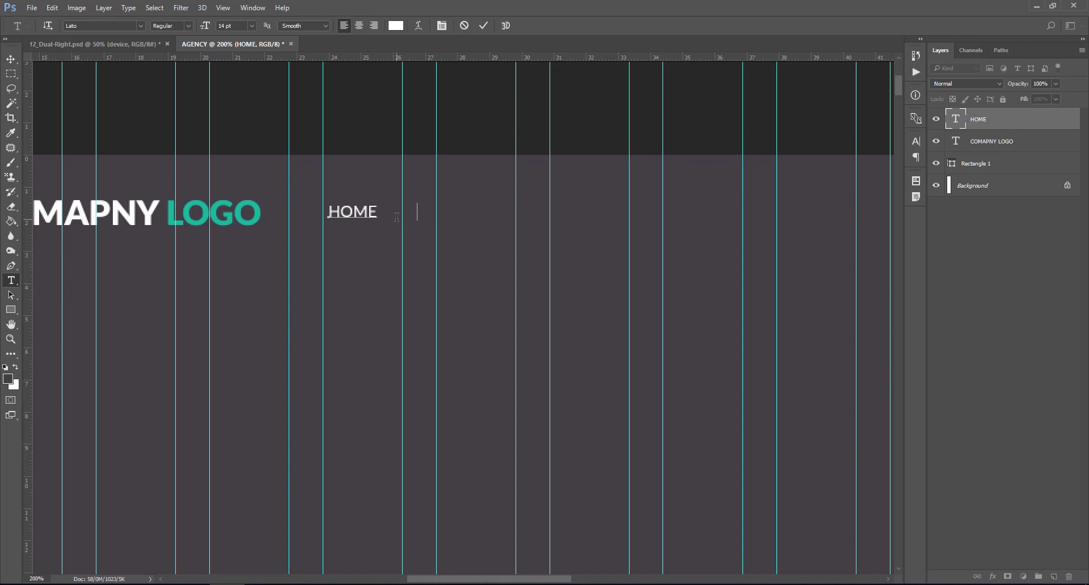
text(PAGE)
drag(378, 211, 410, 212)
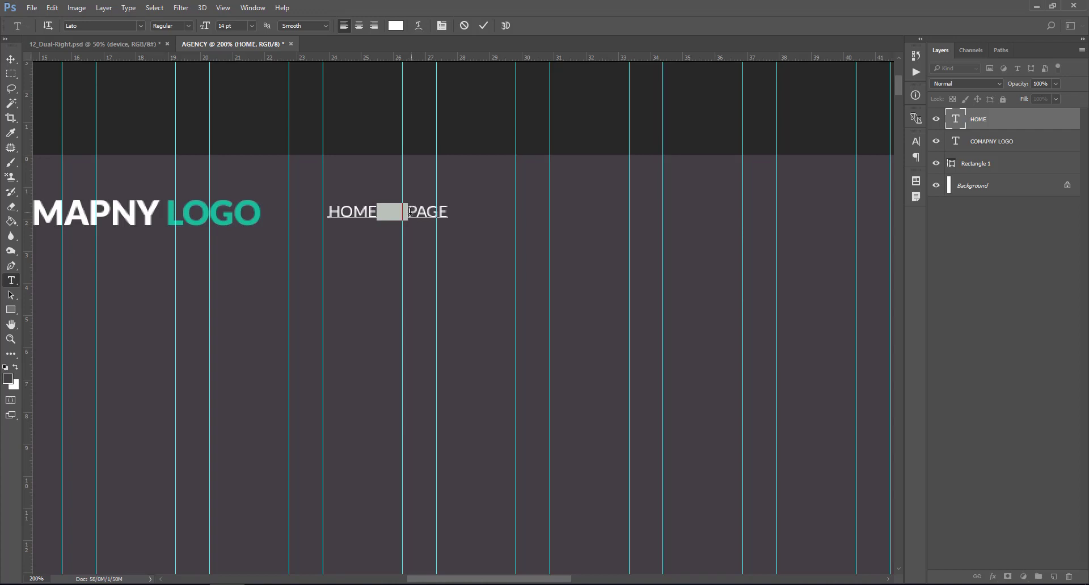
- Extend the nav with PORTFOLIO, FEATURES, BLOG, SHOP and CONTACT using the copied spacing
click(449, 209)
key(ctrl)
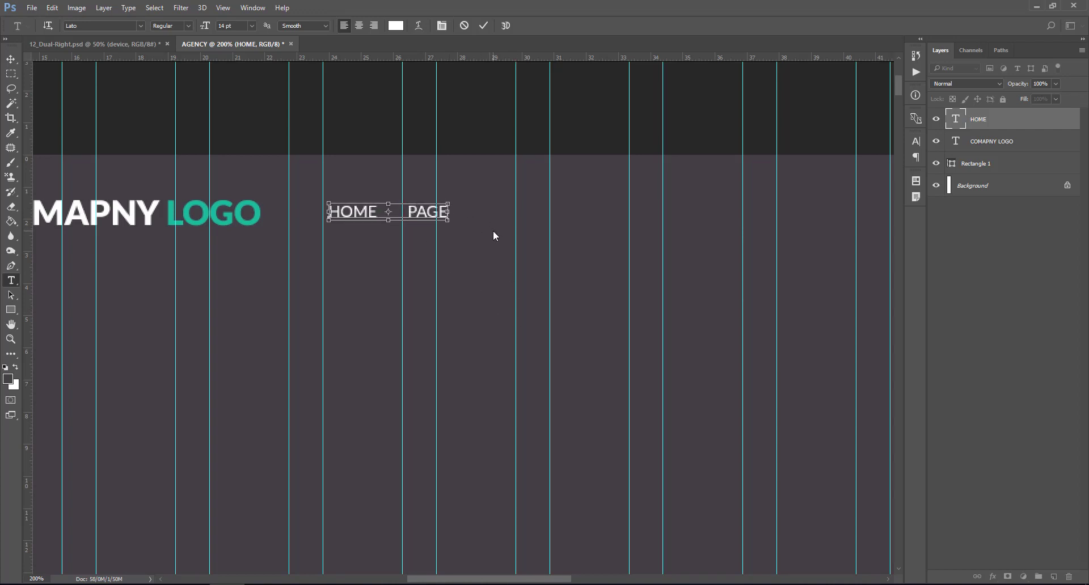
key(ctrl+v)
text(PORTFOLIO)
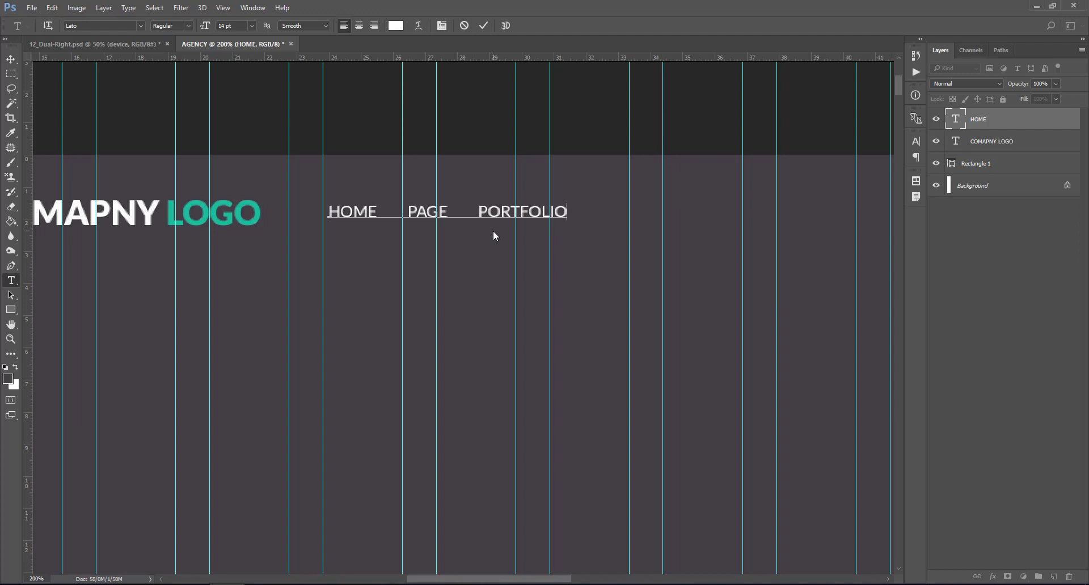
key(ctrl+v)
key(ctrl+v)
text(FEATURES)
key(ctrl+v)
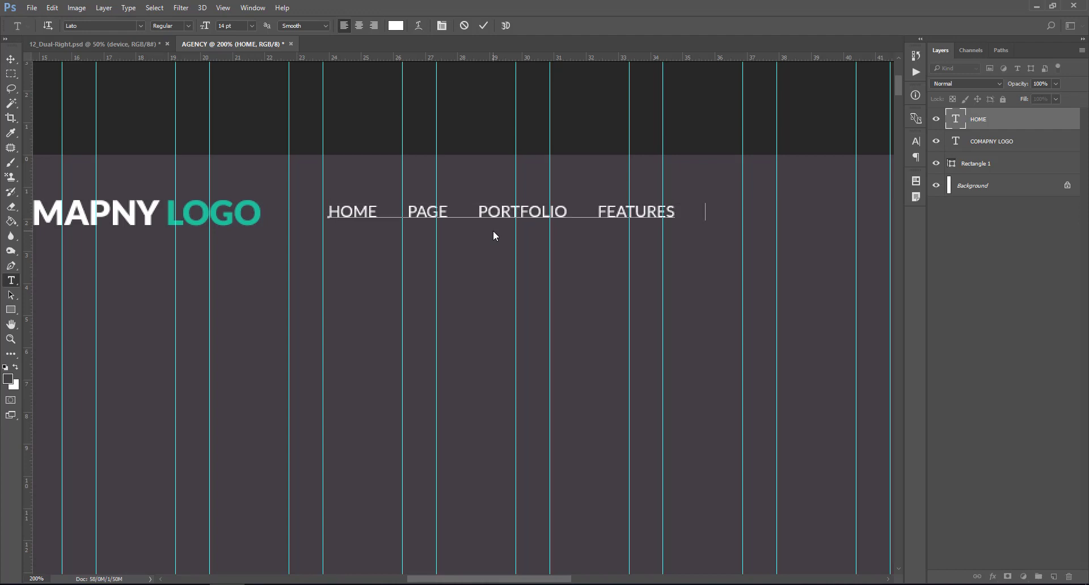
text(BLOG)
key(ctrl+Return)
text(SHOP)
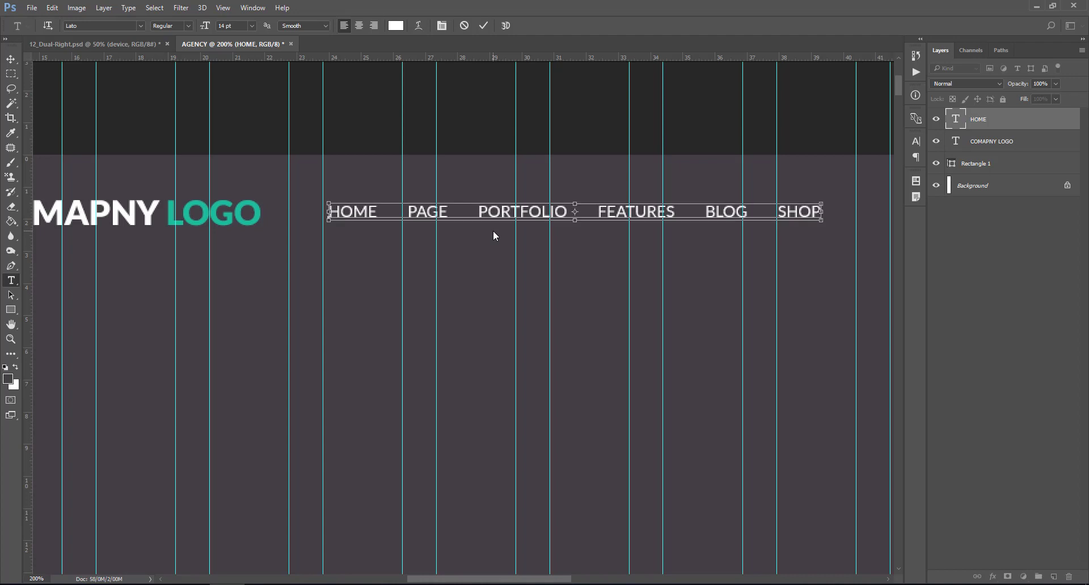
key(ctrl+v)
text(CO)
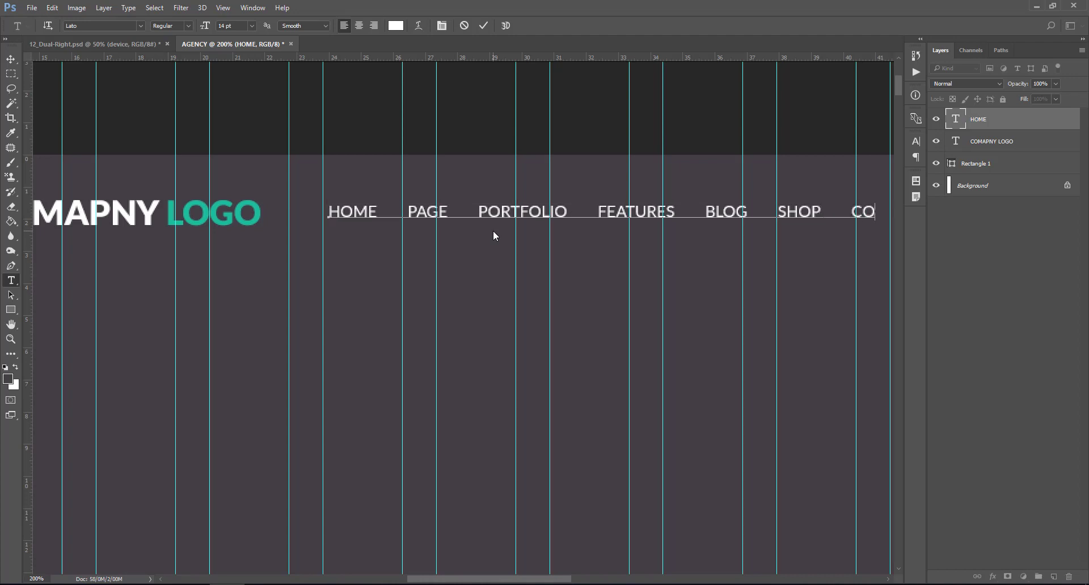
text(NT)
drag(547, 578, 565, 579)
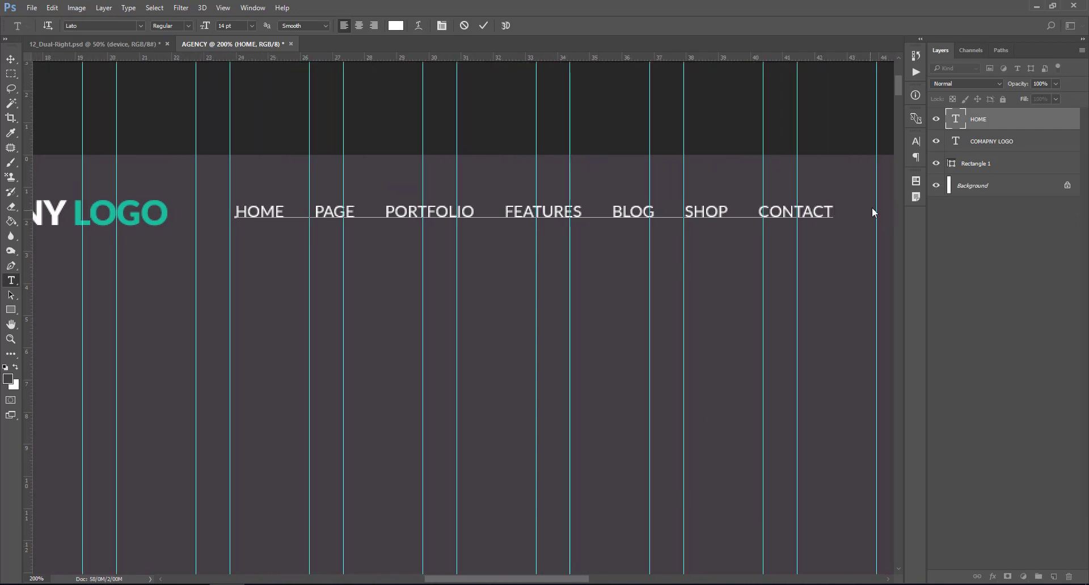
click(945, 131)
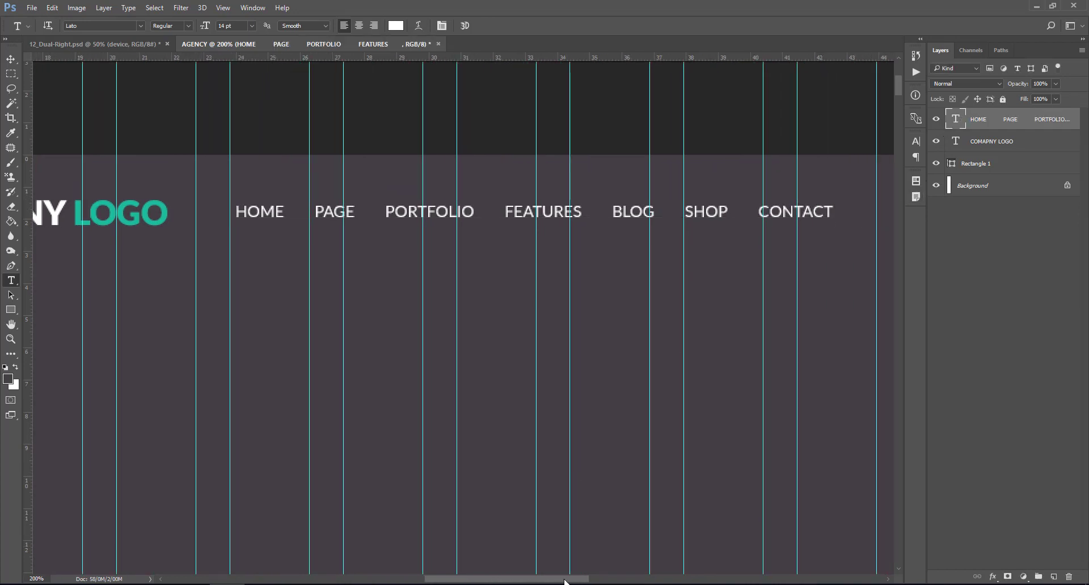
mouse_move(564, 579)
mouse_down()
mouse_move(644, 579)
mouse_move(568, 582)
mouse_up()
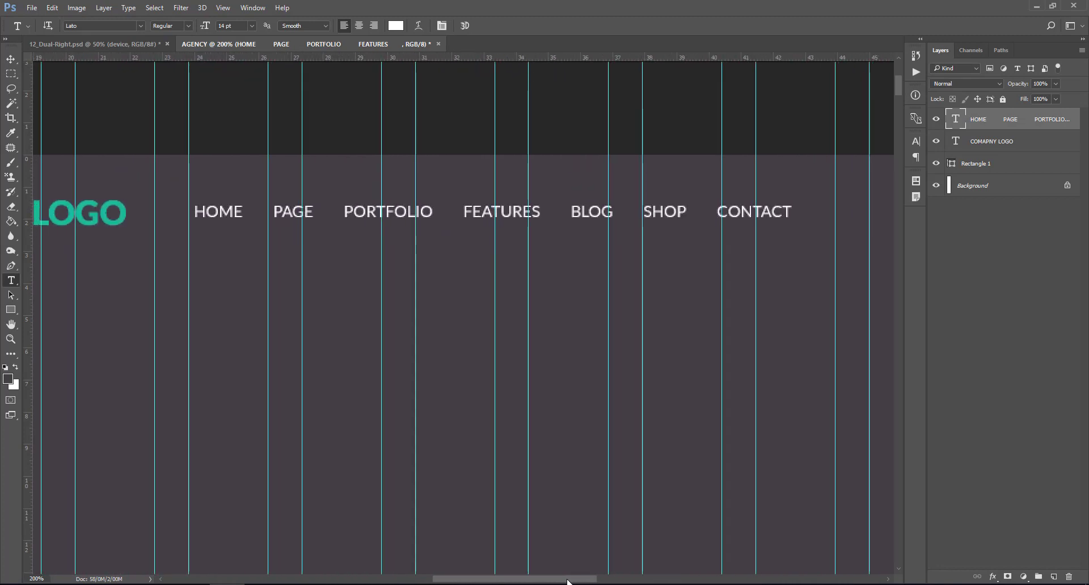
click(11, 59)
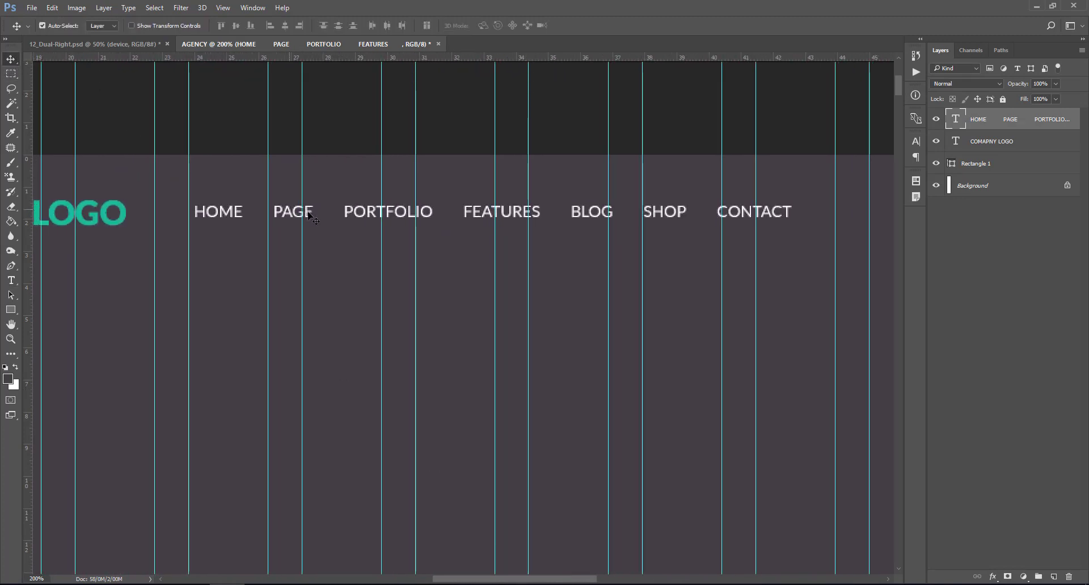
drag(357, 219, 430, 216)
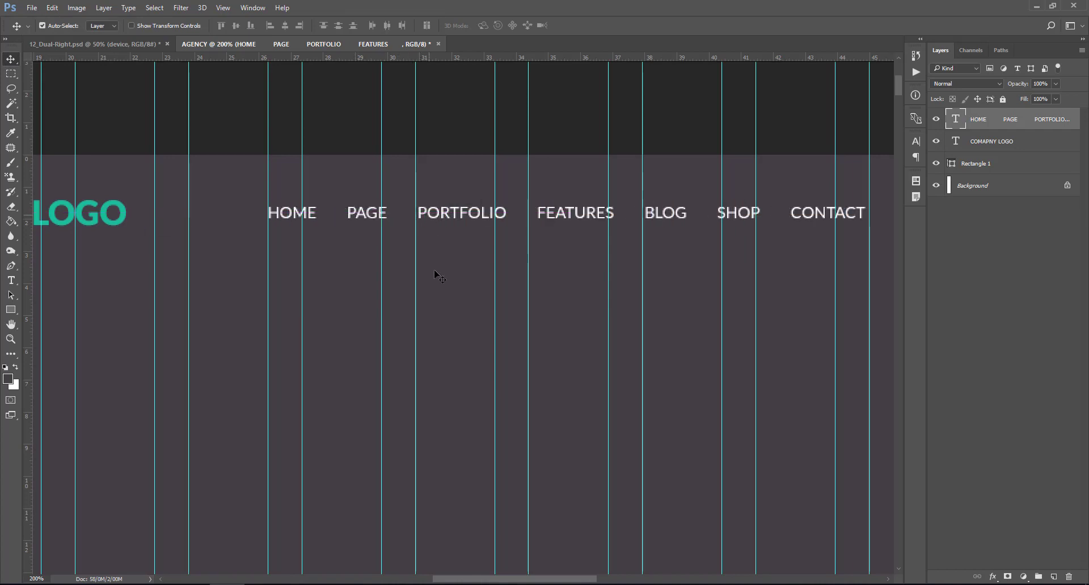
shift+click(1000, 151)
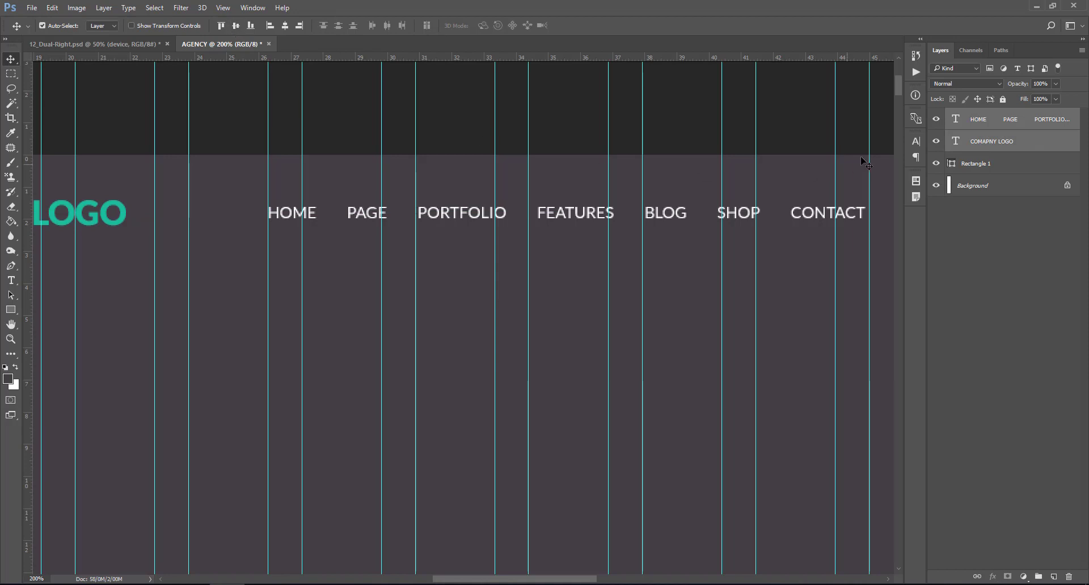
click(956, 120)
mouse_move(590, 579)
mouse_down()
mouse_move(681, 578)
mouse_move(612, 581)
mouse_up()
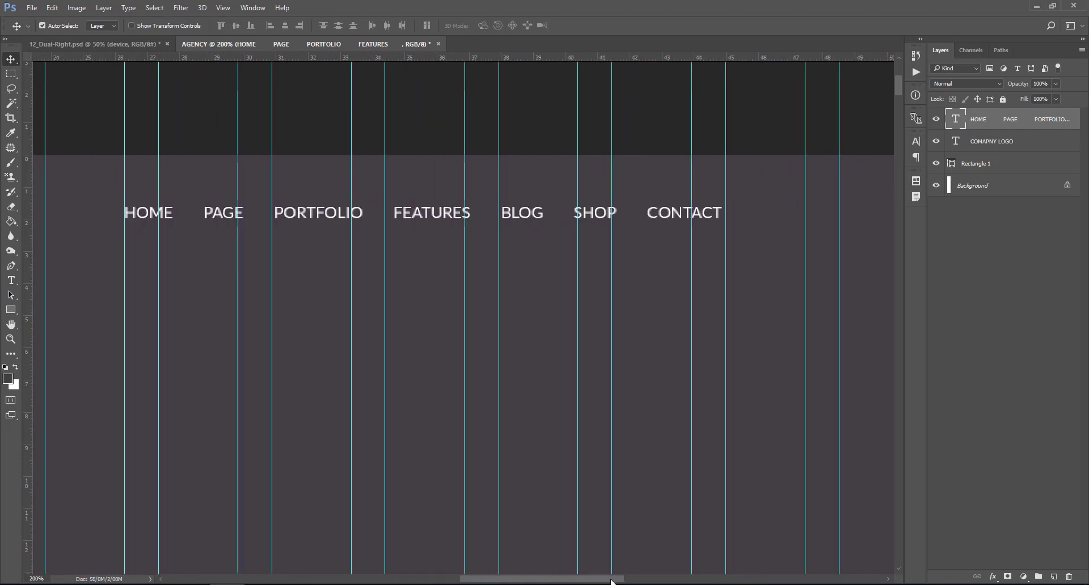
- Colour the FEATURES nav item with the teal sampled from LOGO
double_click(956, 118)
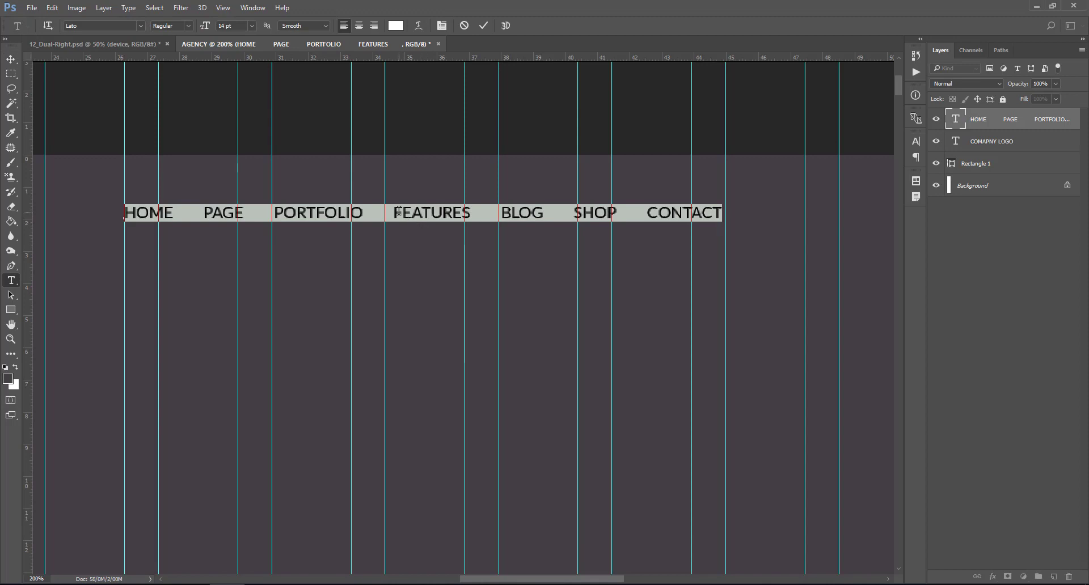
drag(394, 213, 471, 209)
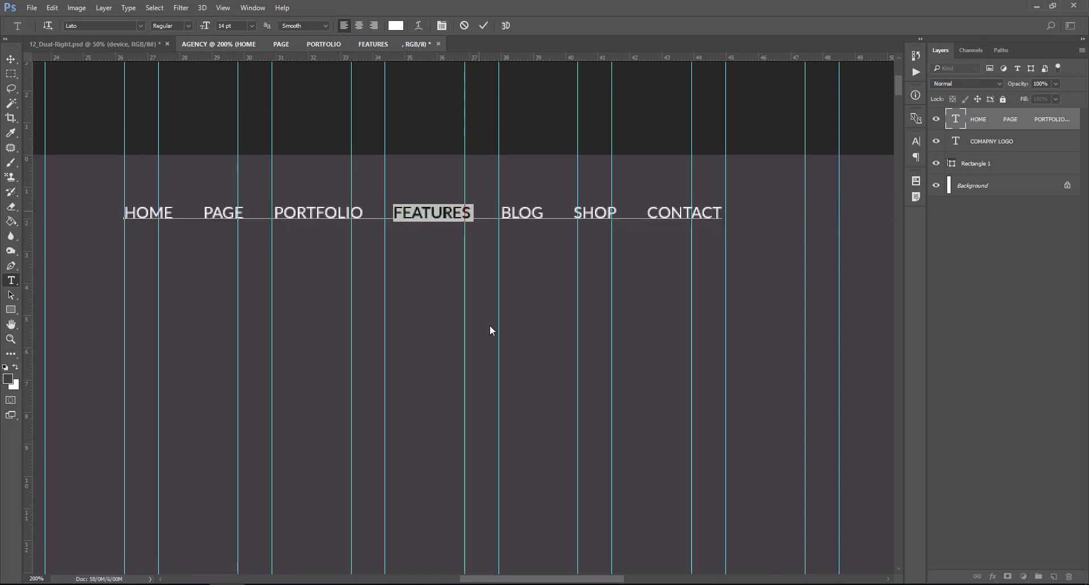
drag(536, 578, 477, 579)
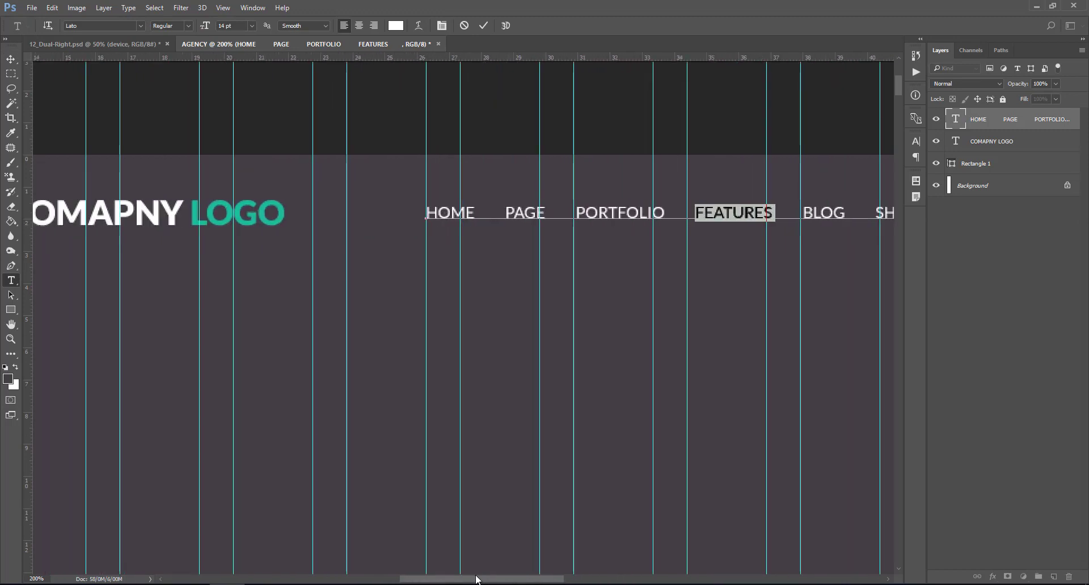
click(395, 26)
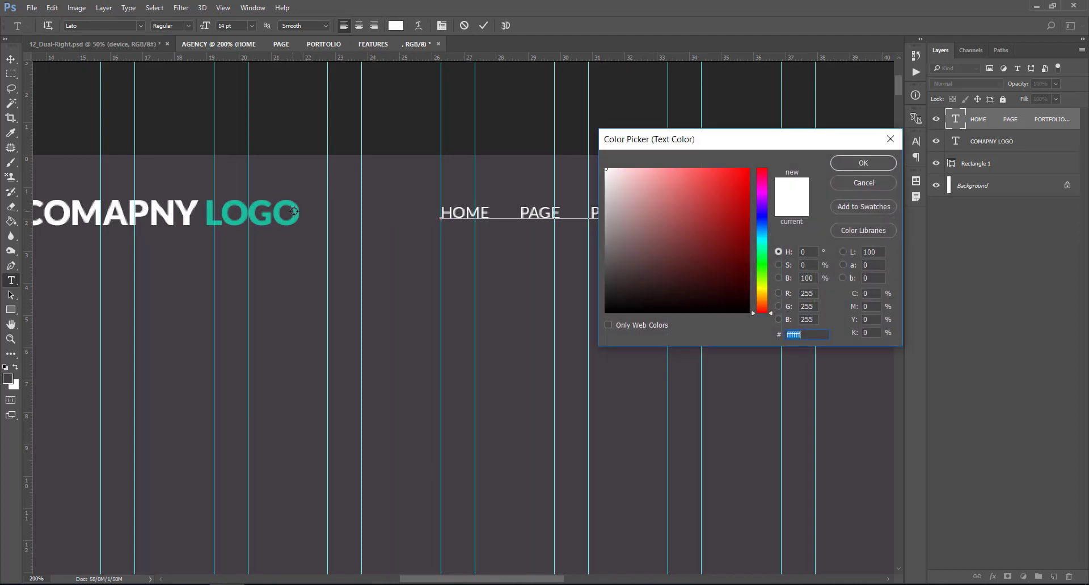
click(296, 211)
click(887, 163)
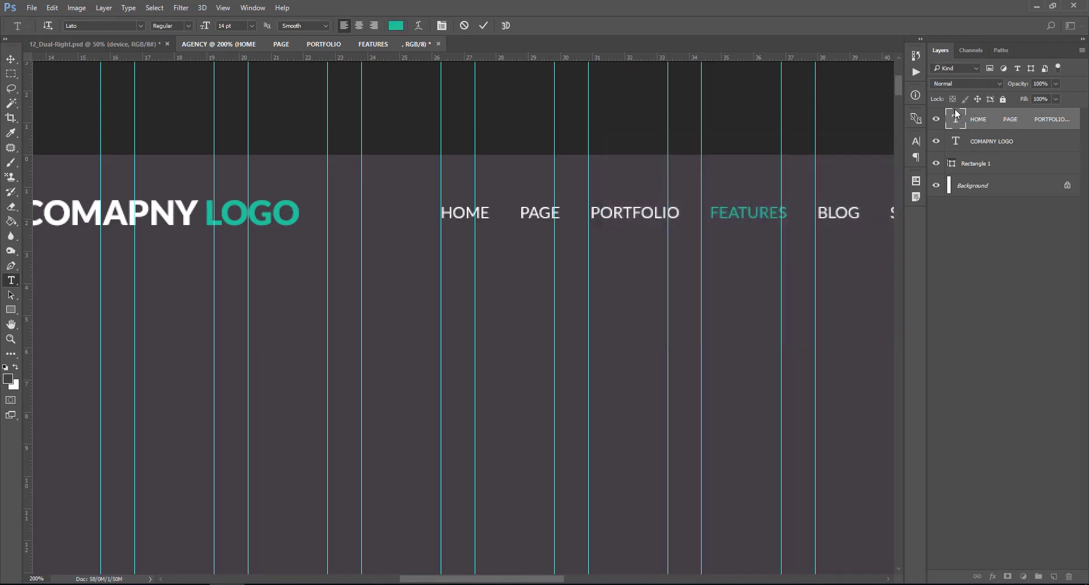
click(956, 114)
- Add a separate white HOME text layer and place it exactly over the nav's HOME
key(v)
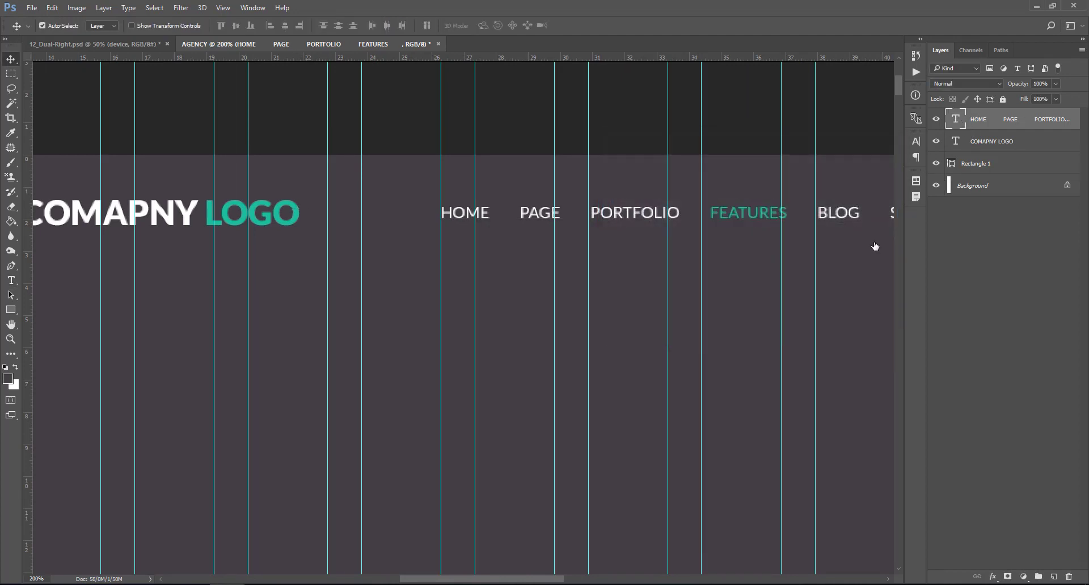
click(12, 280)
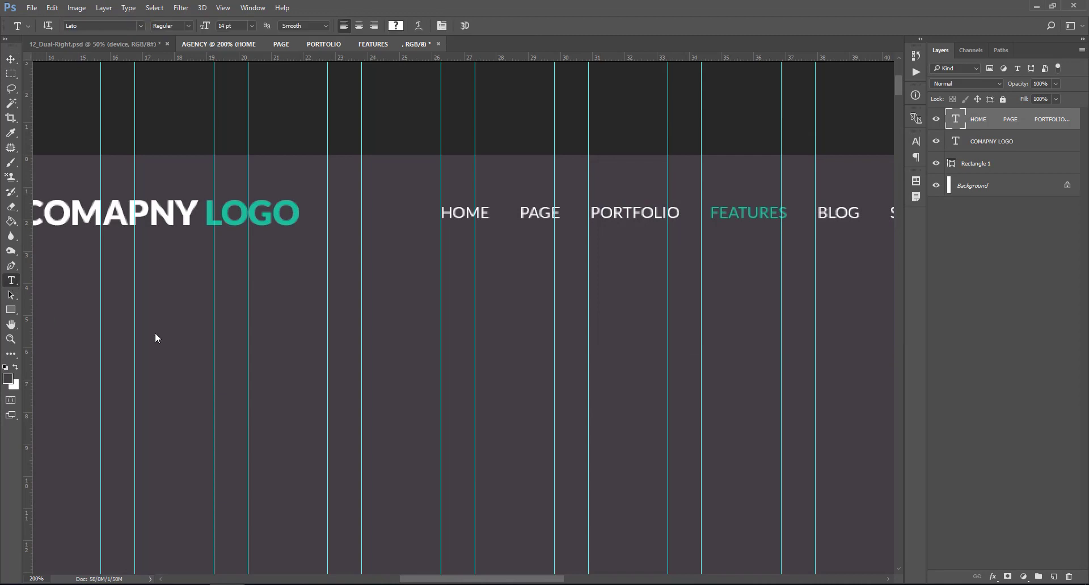
click(458, 235)
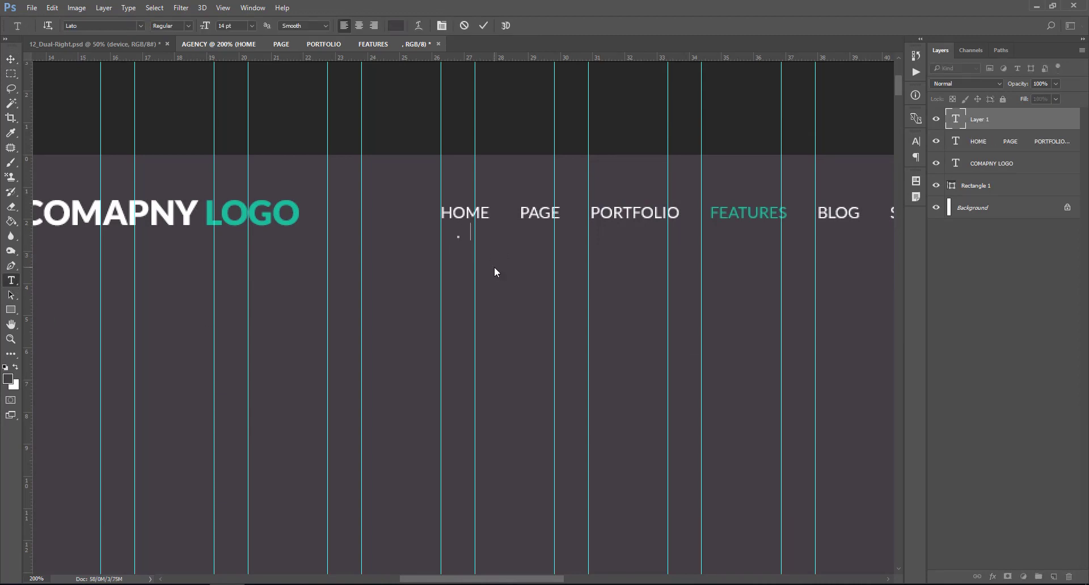
click(957, 120)
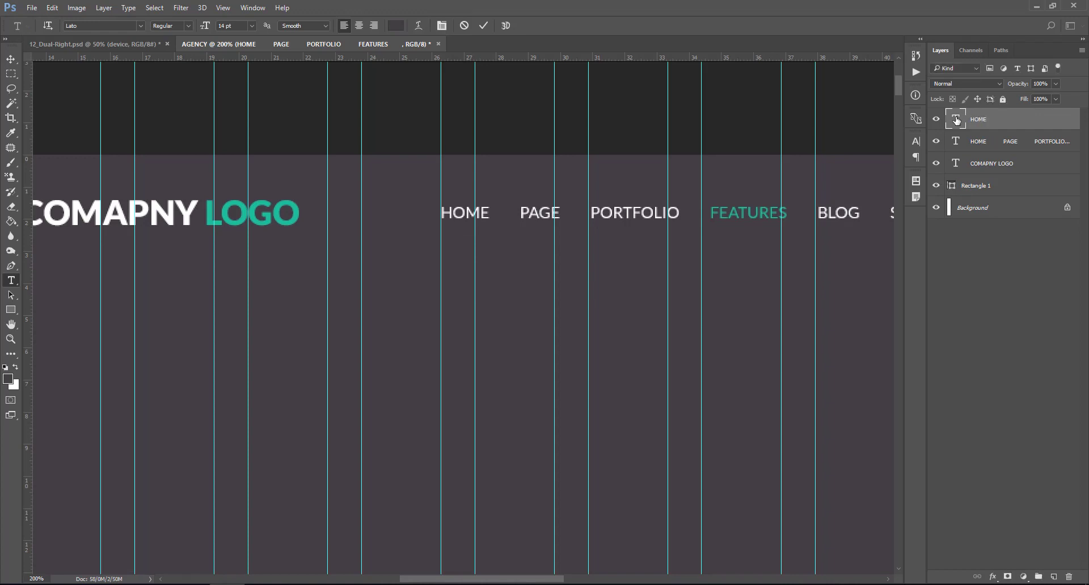
double_click(957, 119)
click(401, 28)
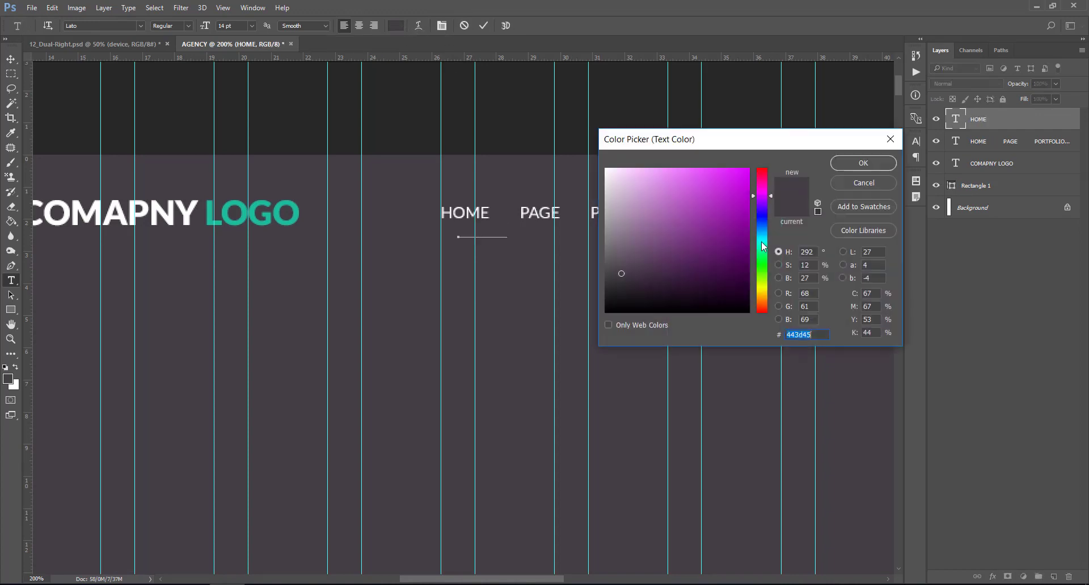
drag(762, 238, 537, 168)
drag(628, 199, 605, 168)
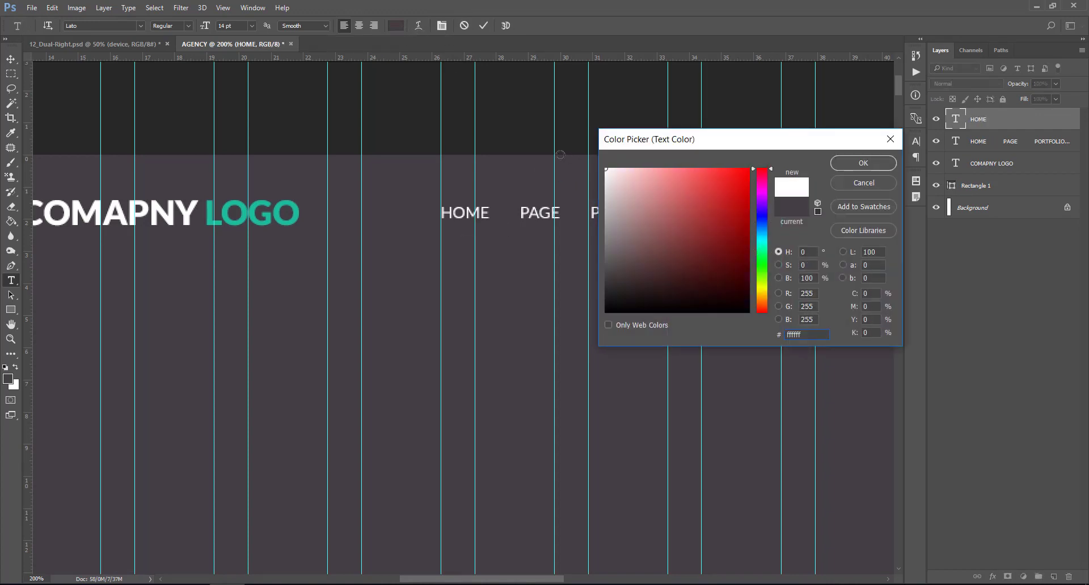
click(847, 165)
click(958, 120)
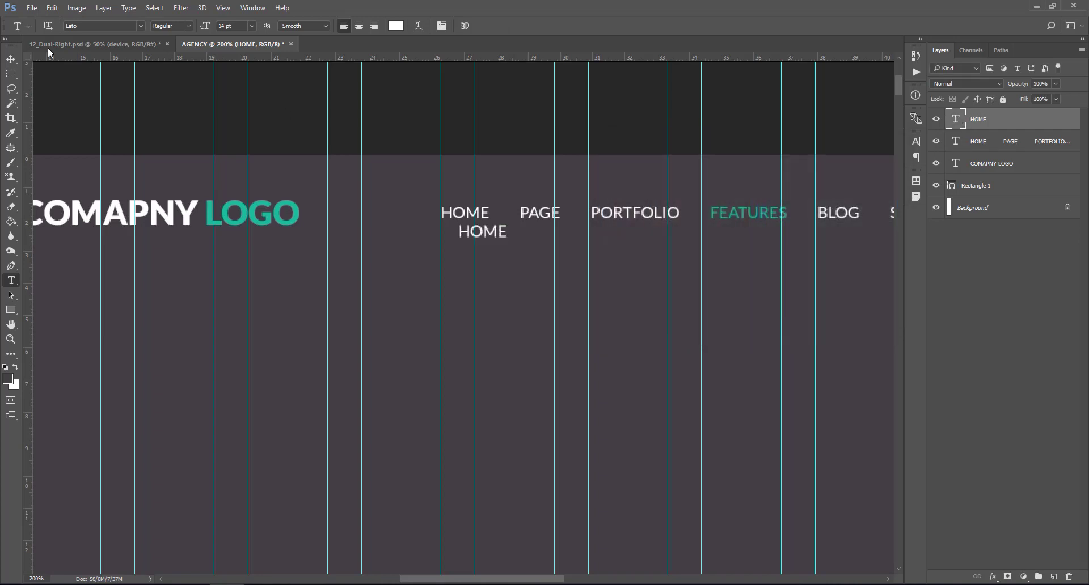
click(5, 65)
drag(498, 233, 482, 213)
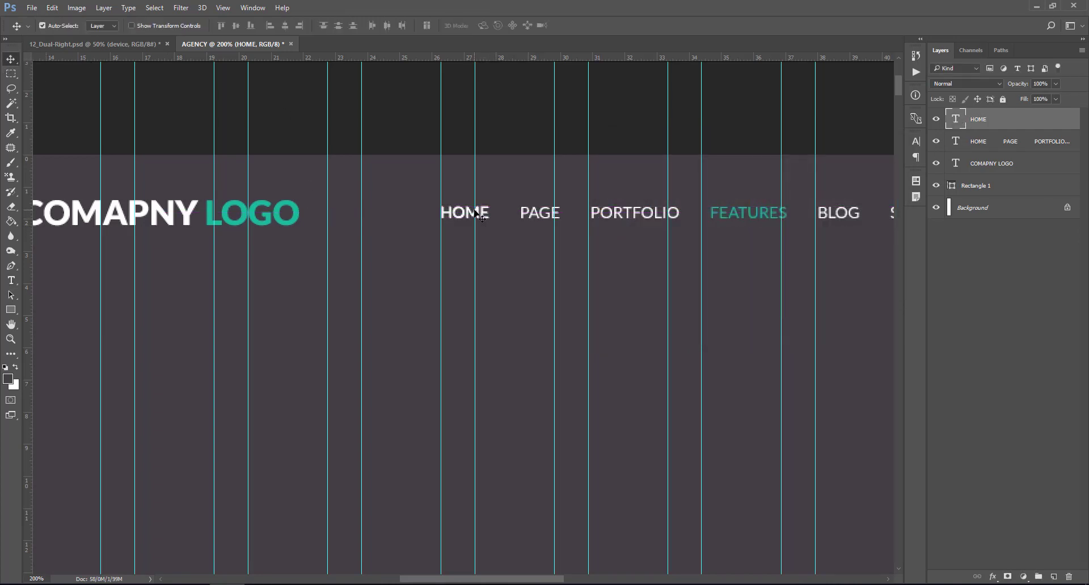
- Draw a rectangle around HOME with no fill and a white stroke
click(10, 310)
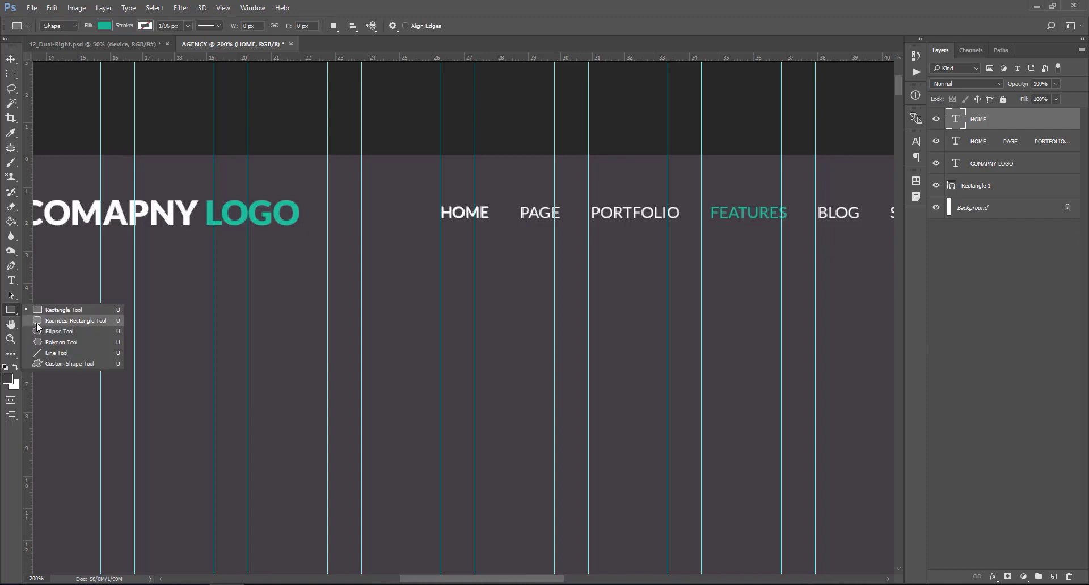
click(42, 310)
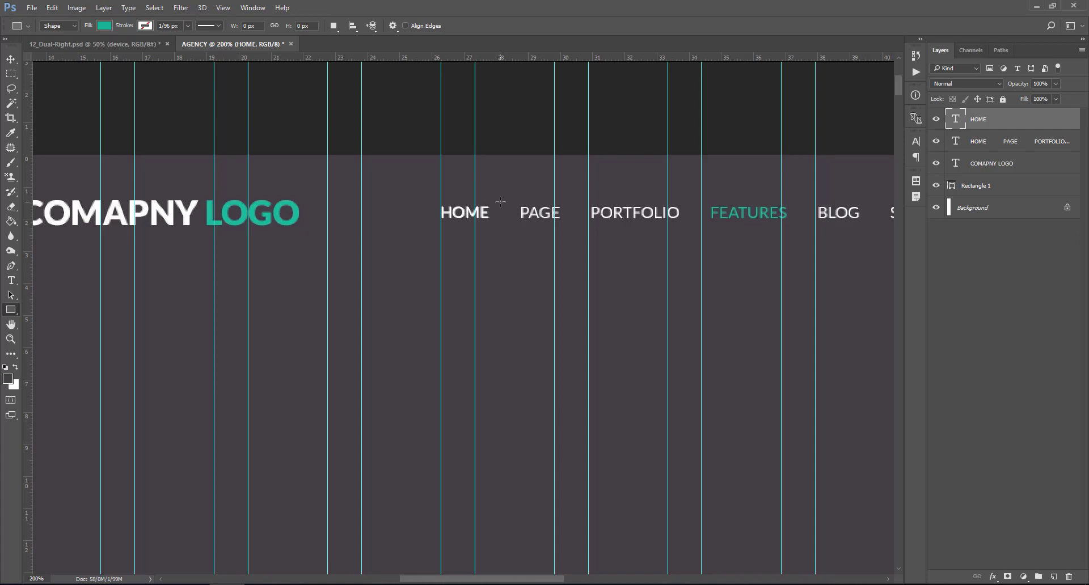
drag(500, 201, 427, 222)
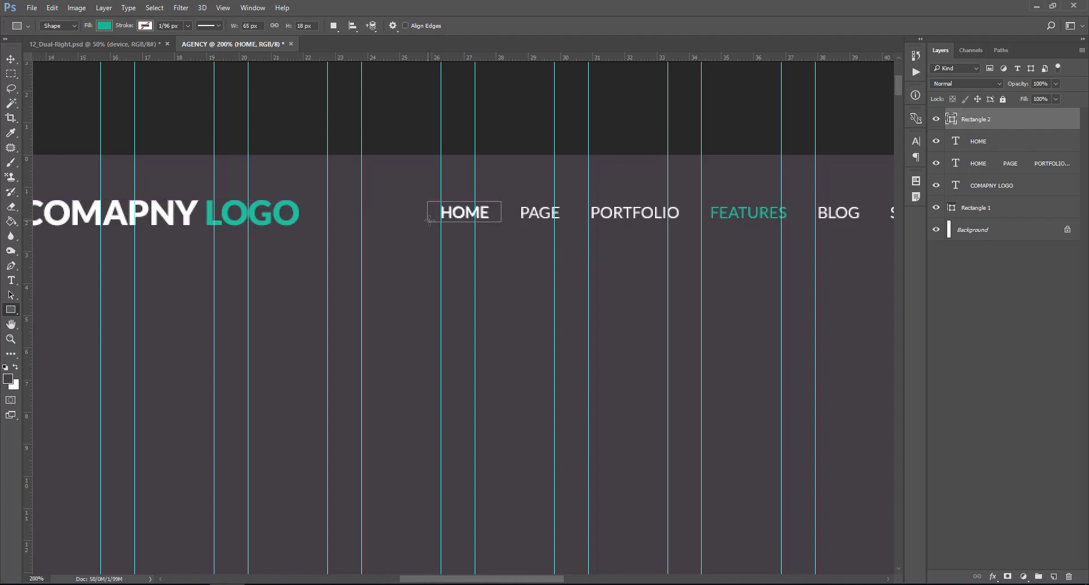
click(104, 25)
click(56, 47)
click(145, 25)
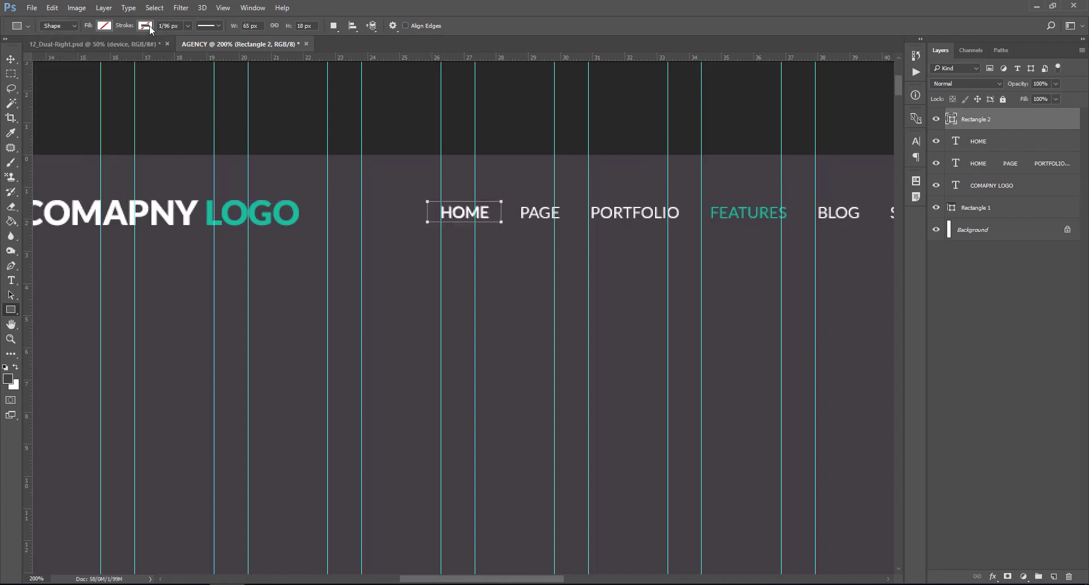
click(145, 26)
click(139, 85)
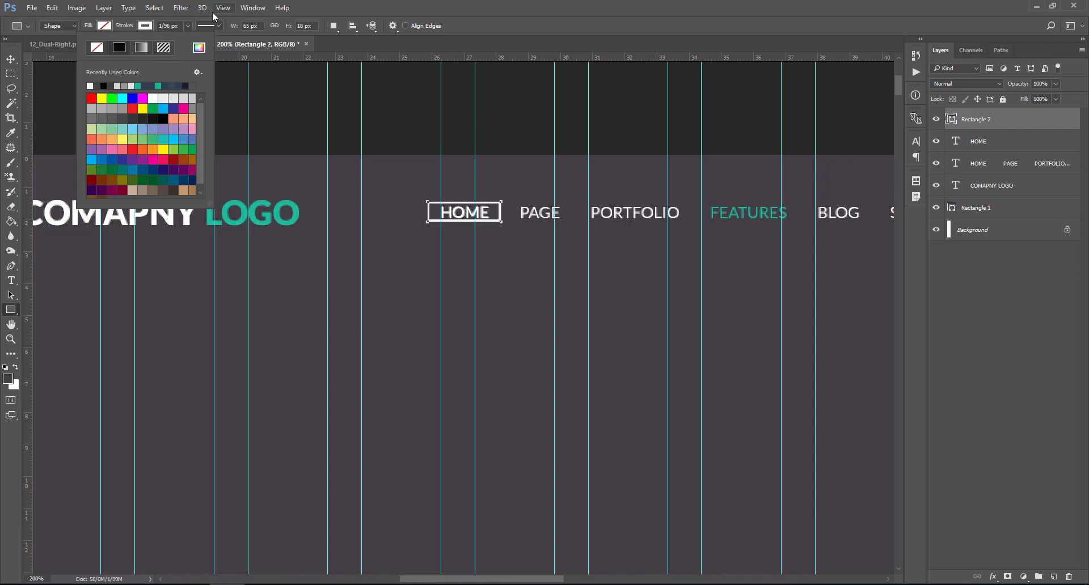
- Thin the rectangle's stroke and stretch the rectangle slightly taller with Ctrl+T
click(188, 26)
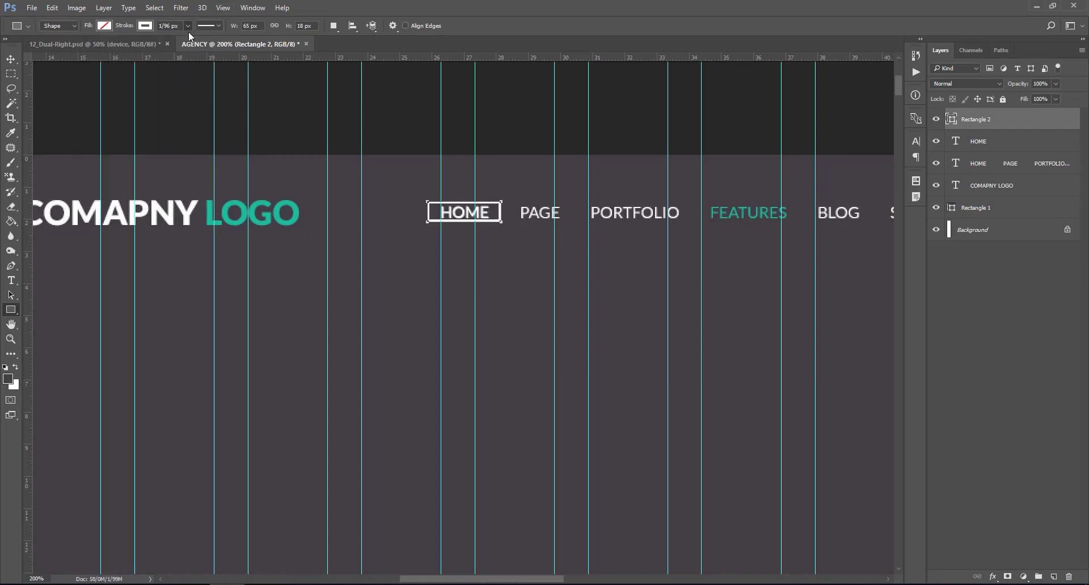
drag(187, 36, 186, 35)
click(1001, 130)
key(ctrl+t)
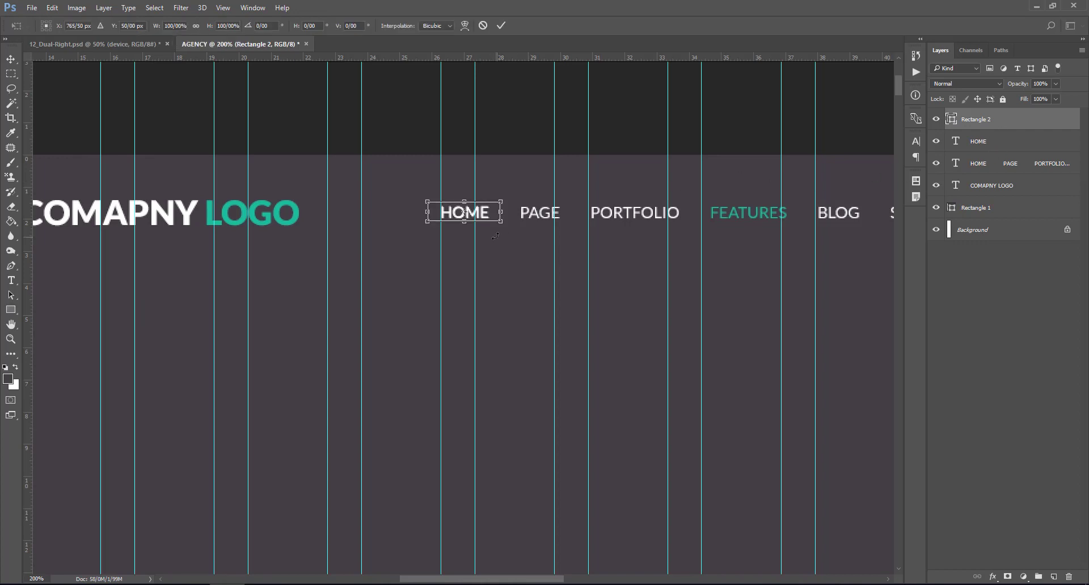
drag(465, 223, 465, 226)
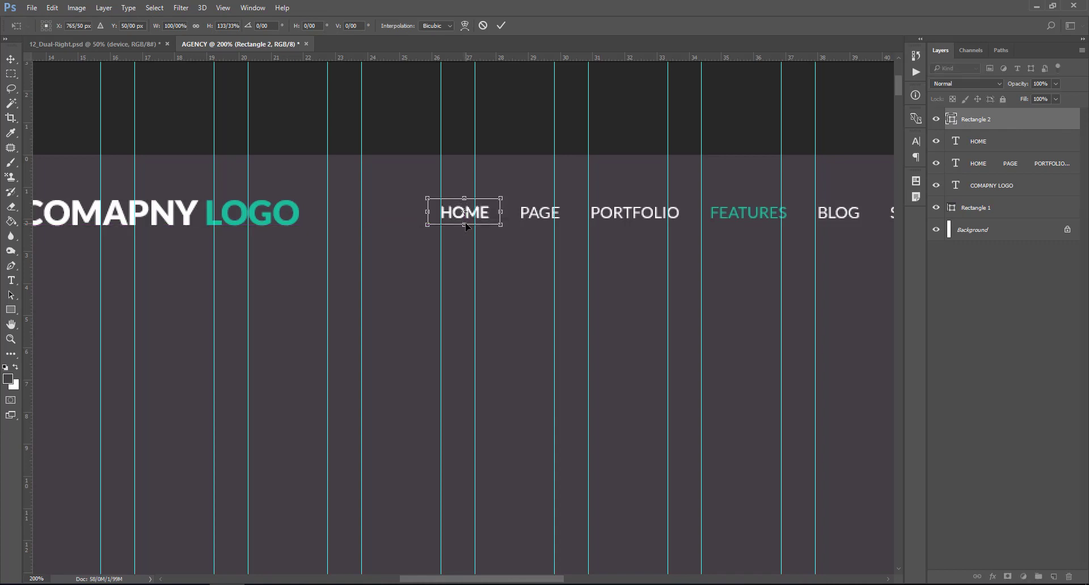
key(Return)
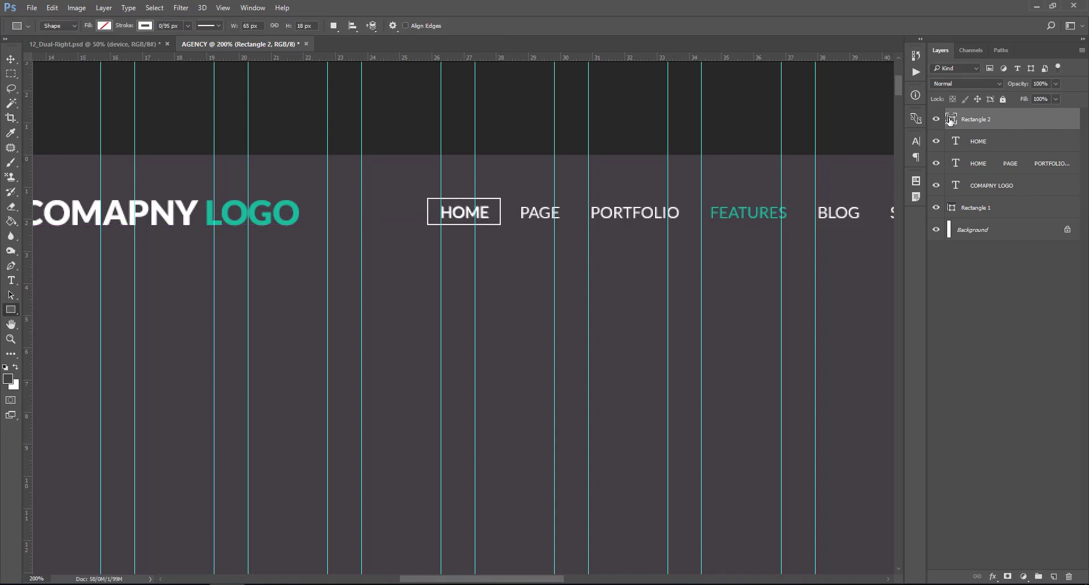
- Centre the rectangle vertically and horizontally on the HOME letters
key(ctrl+d)
click(966, 145)
ctrl+click(956, 143)
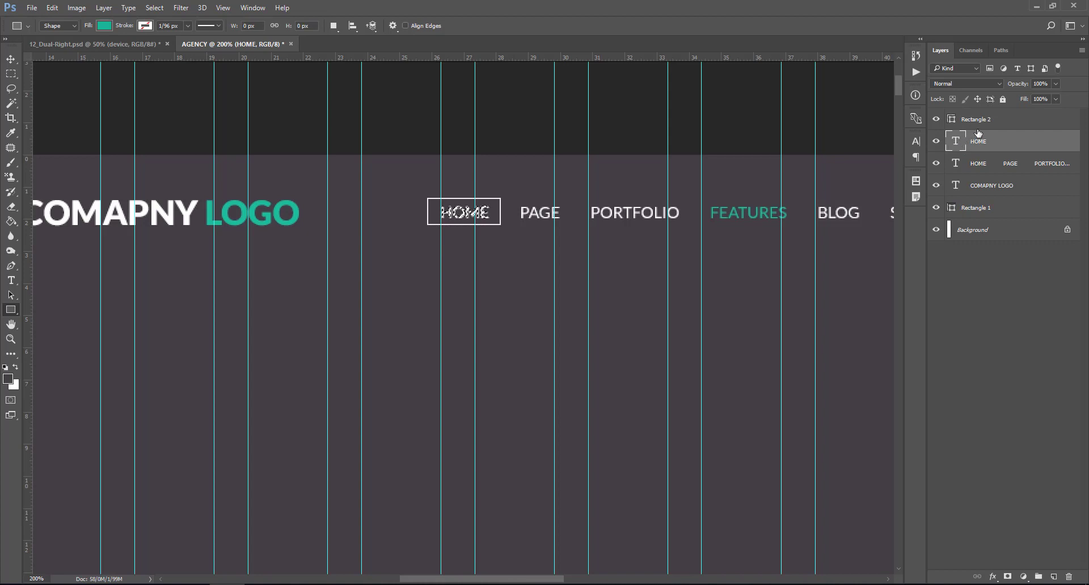
click(976, 121)
click(11, 59)
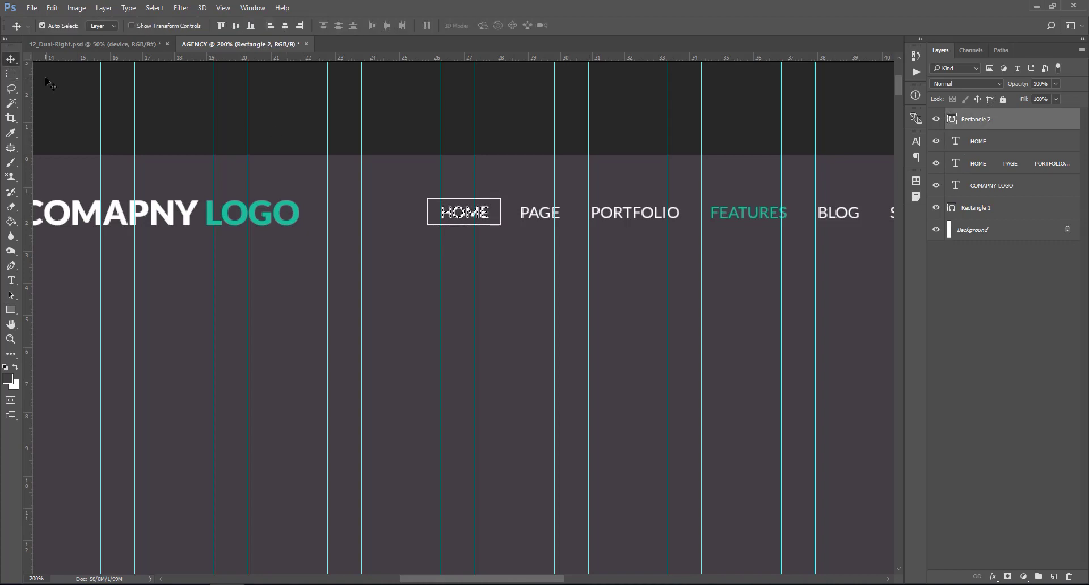
click(235, 26)
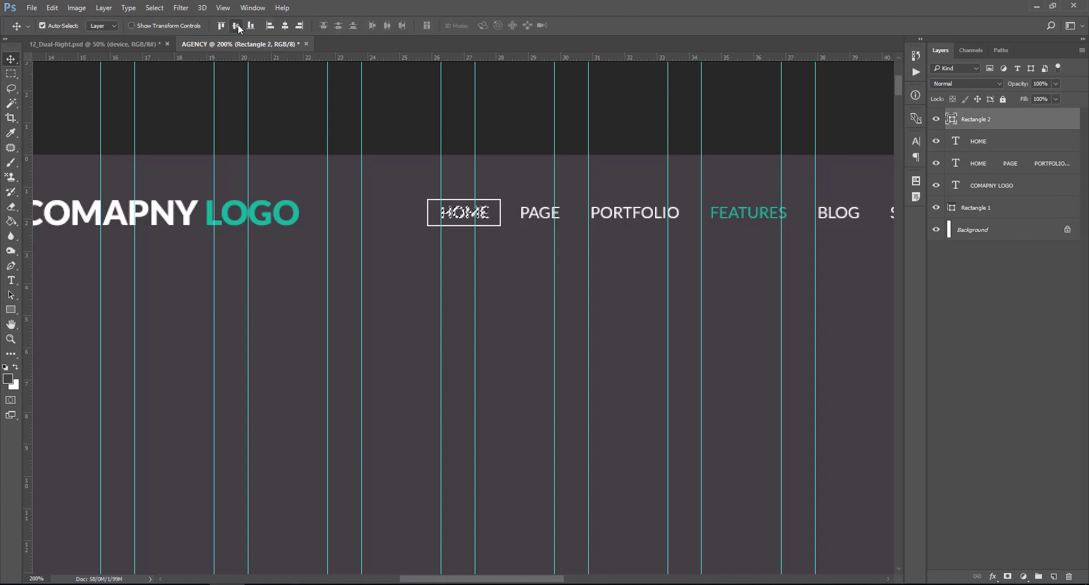
click(281, 27)
key(ctrl+d)
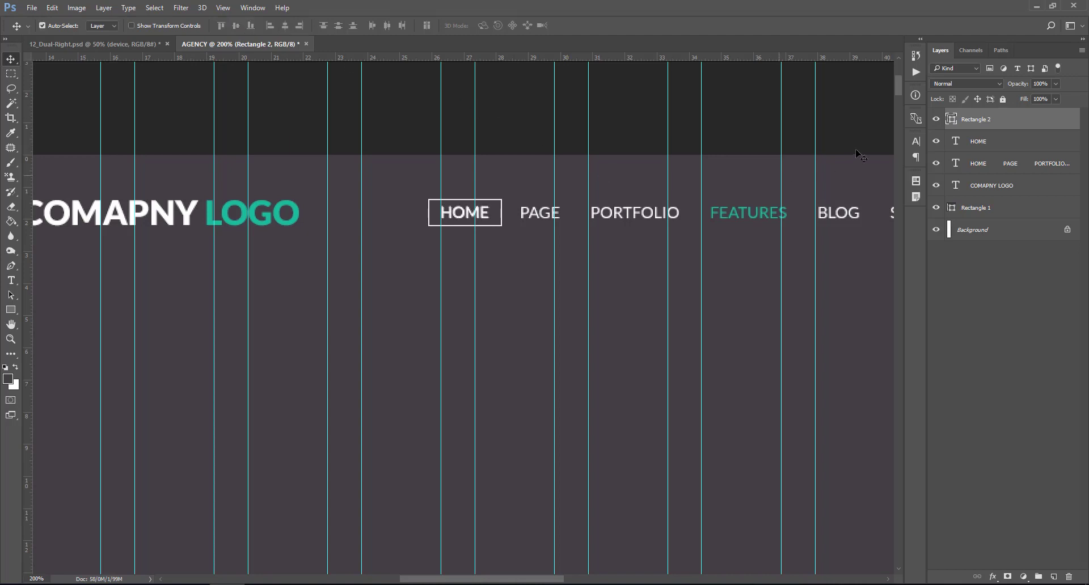
click(967, 141)
- Delete the extra HOME text layer and hide the guides
key(Delete)
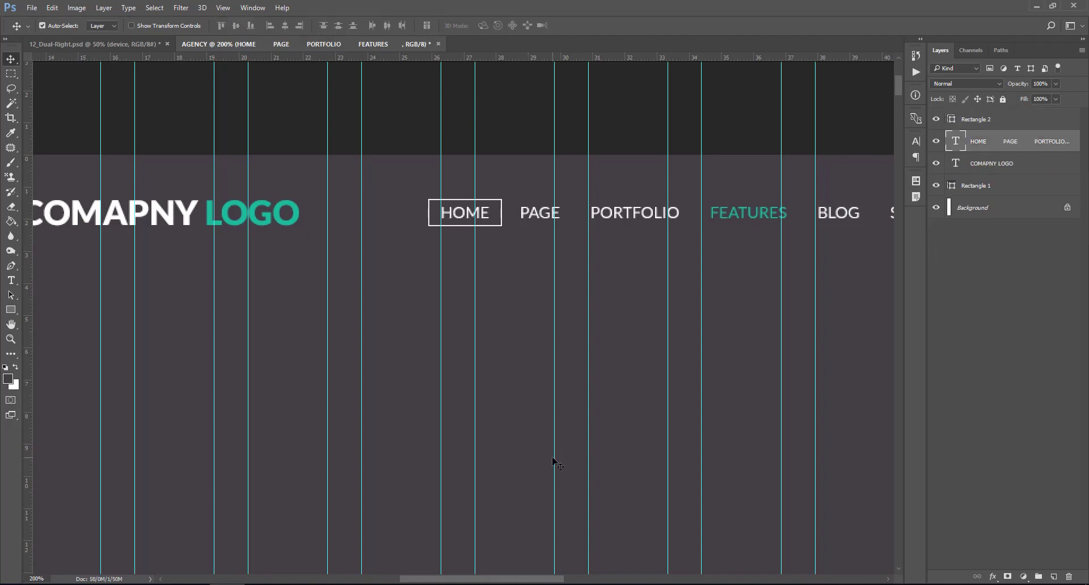
key(ctrl+semicolon)
key(ctrl+semicolon)
drag(522, 581, 633, 583)
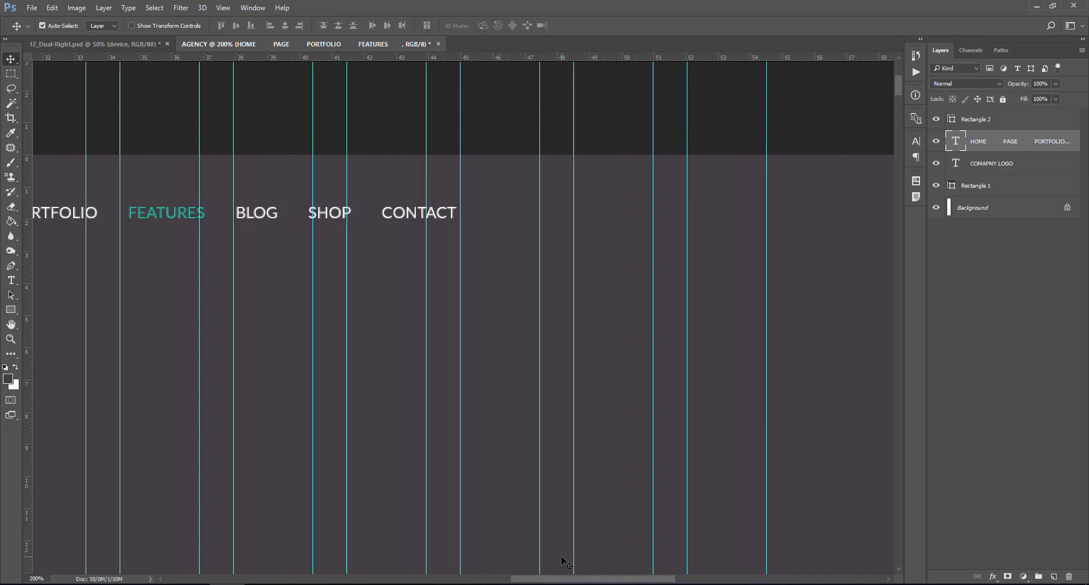
click(1008, 124)
- Draw a short white horizontal line, Shape 1, to the right of CONTACT
click(17, 307)
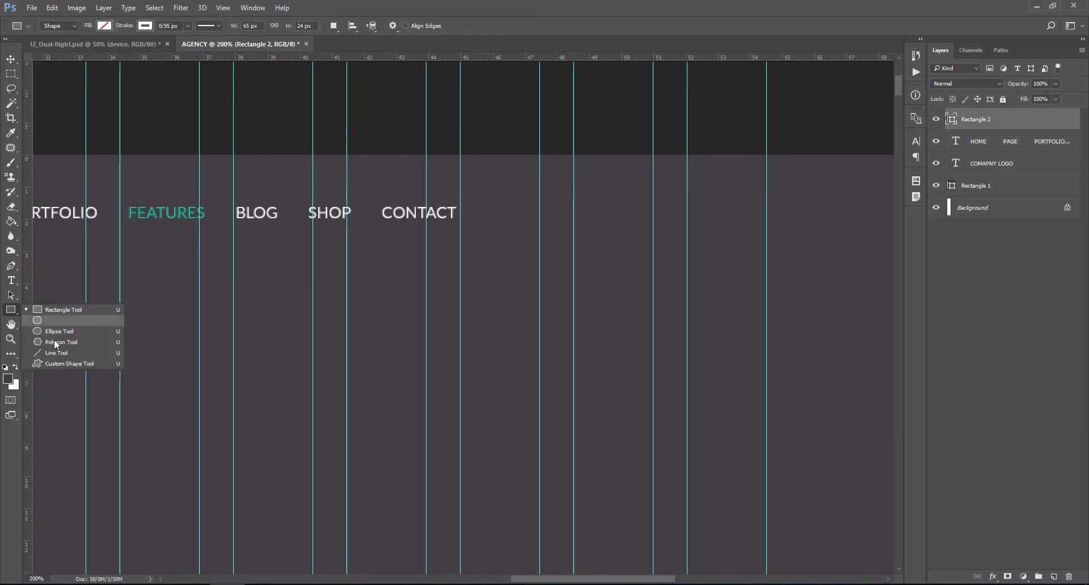
click(57, 352)
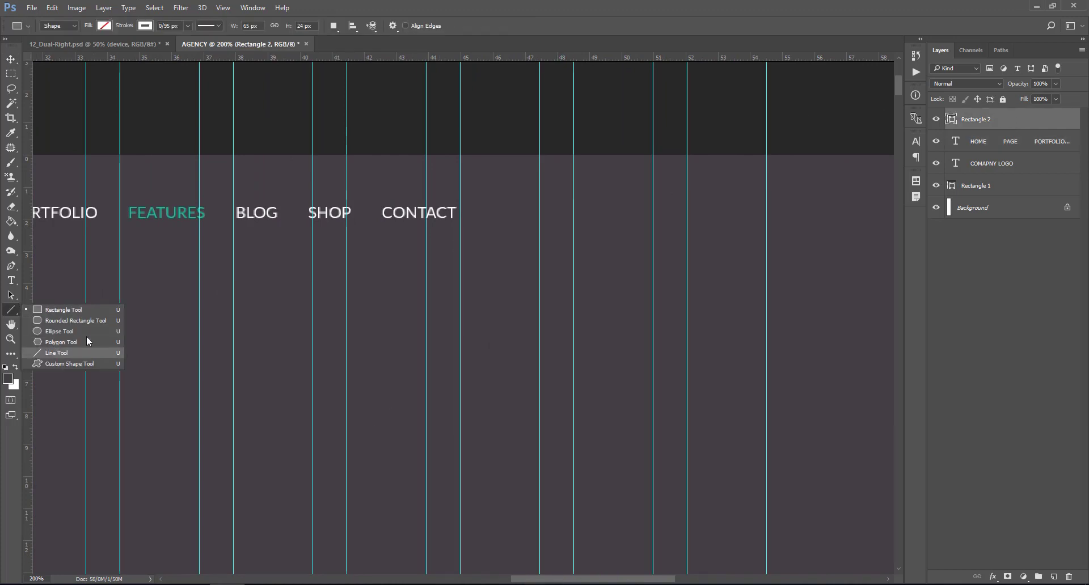
click(988, 144)
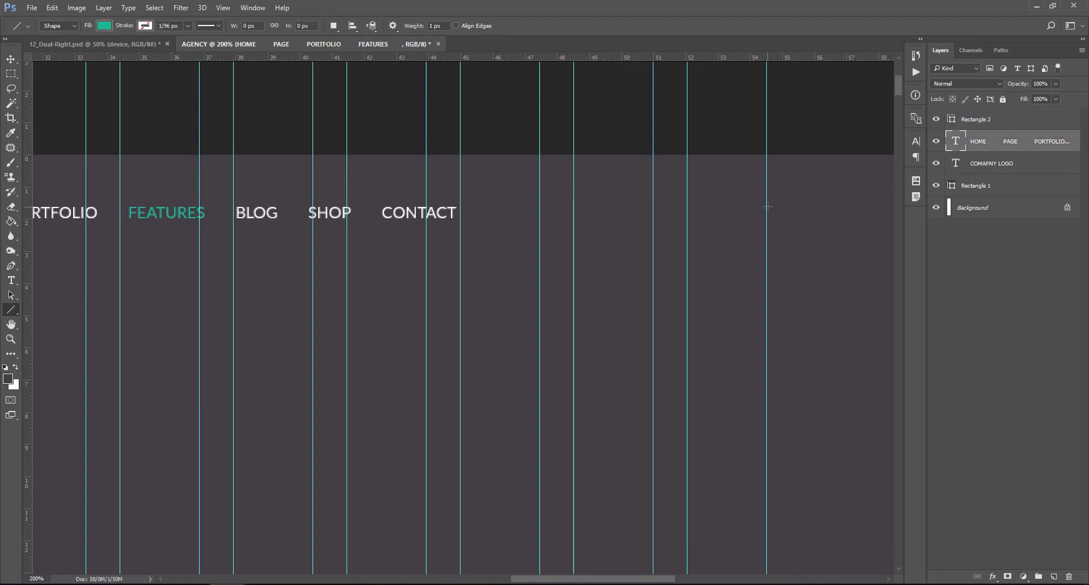
drag(767, 207, 747, 207)
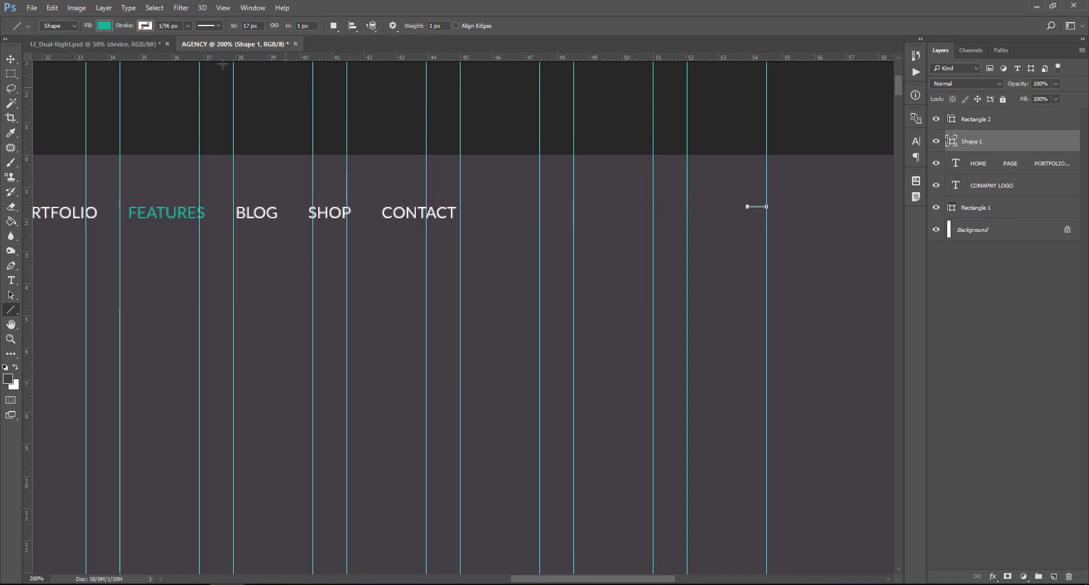
click(106, 26)
click(50, 86)
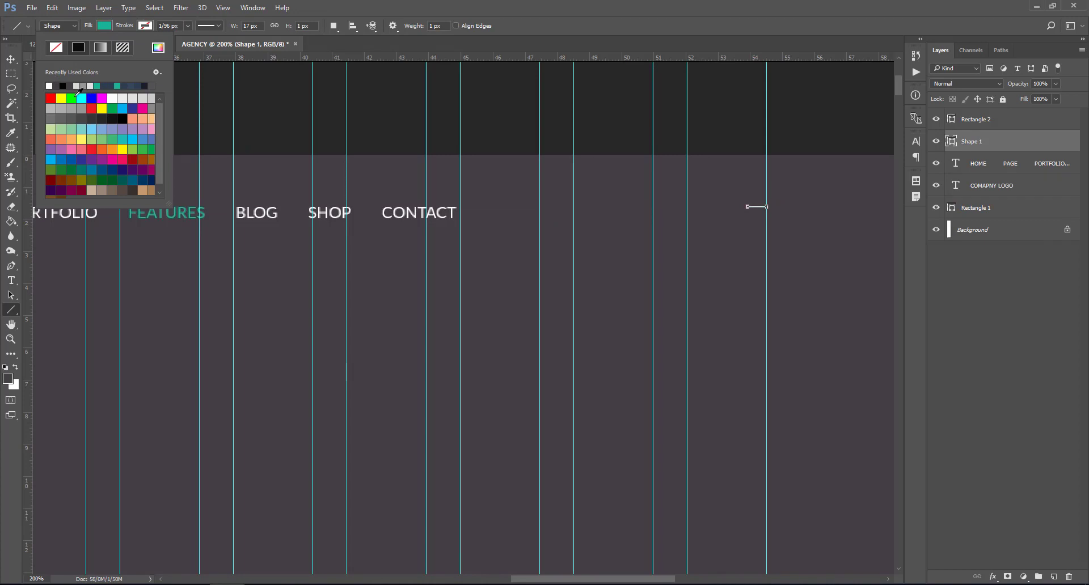
click(1063, 144)
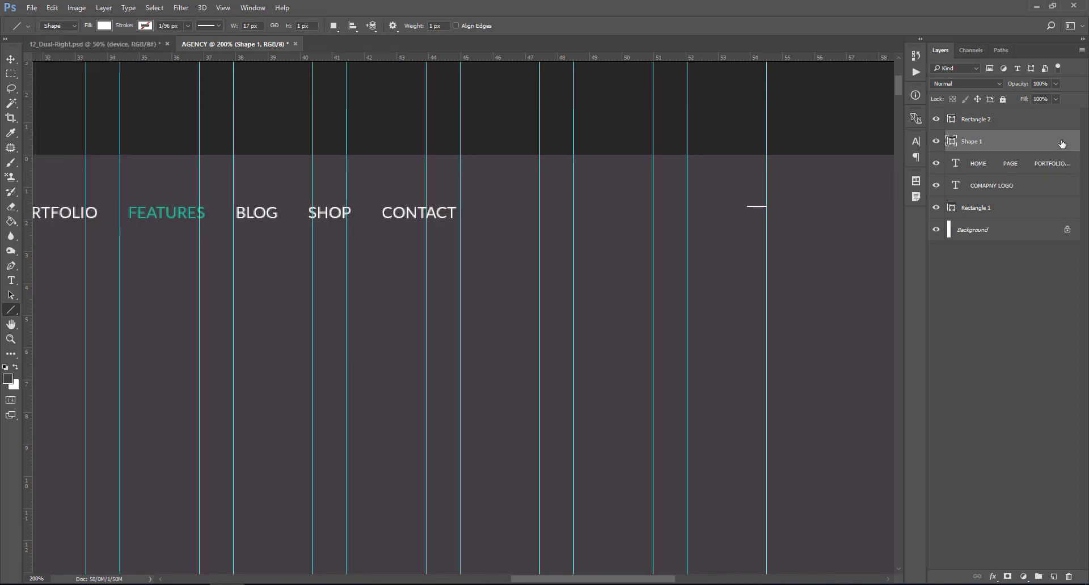
key(ctrl+plus)
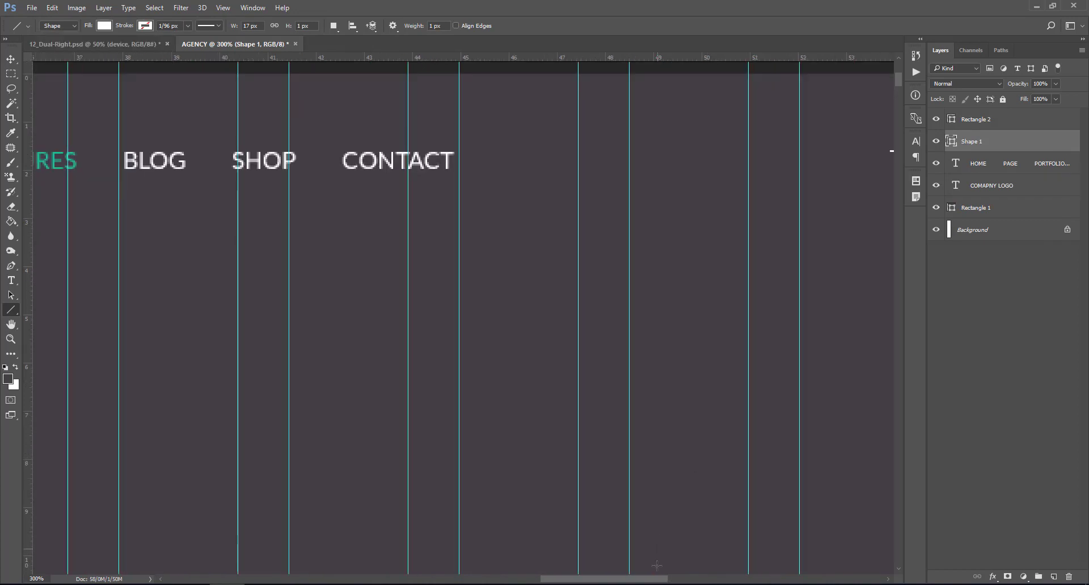
drag(657, 579, 724, 580)
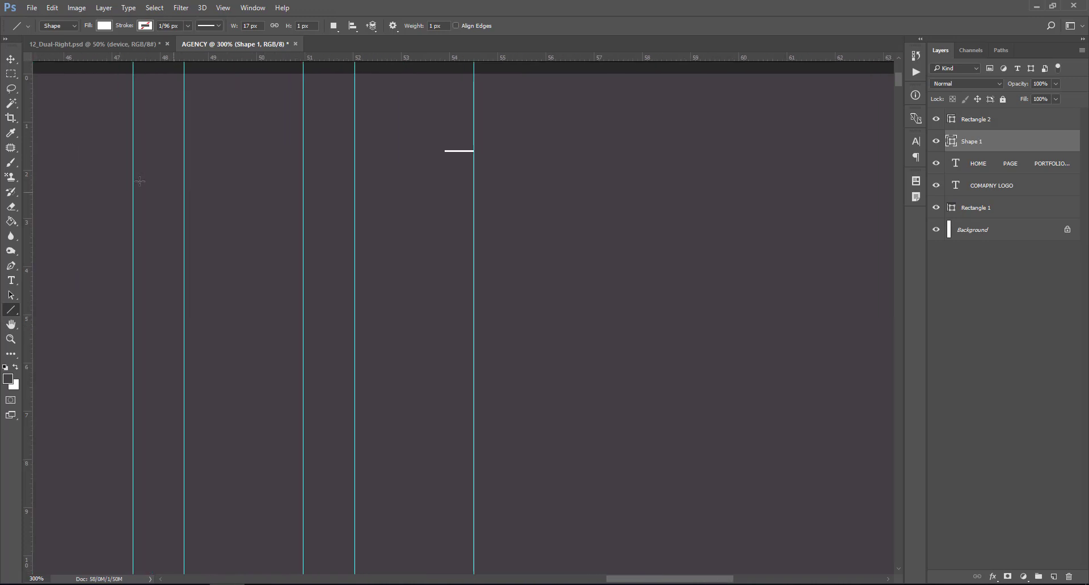
- Alt-drag copies of the white line below the original, undoing a spacing attempt
key(v)
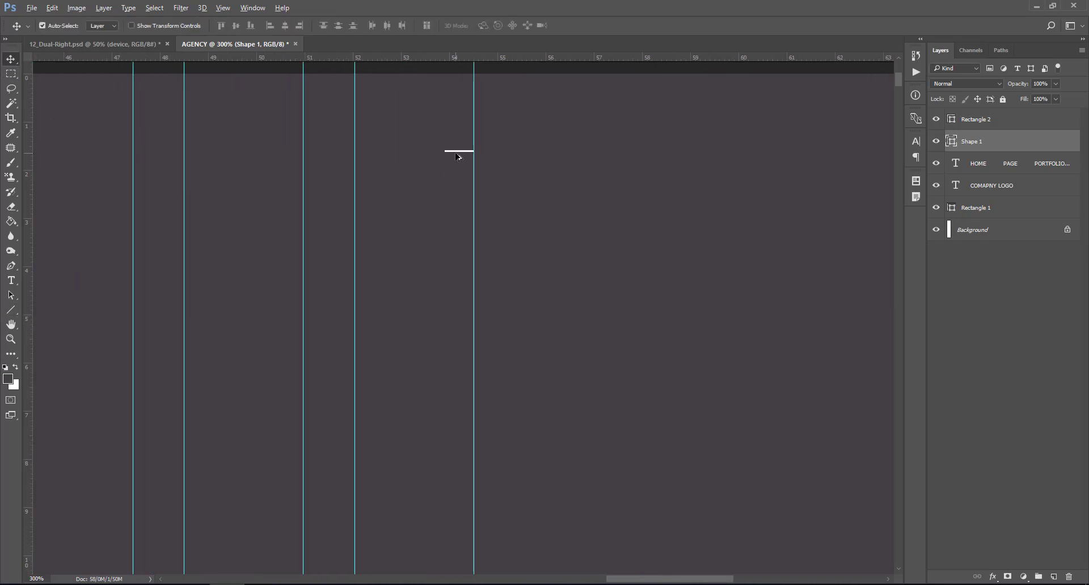
drag(457, 155, 459, 175)
click(996, 166)
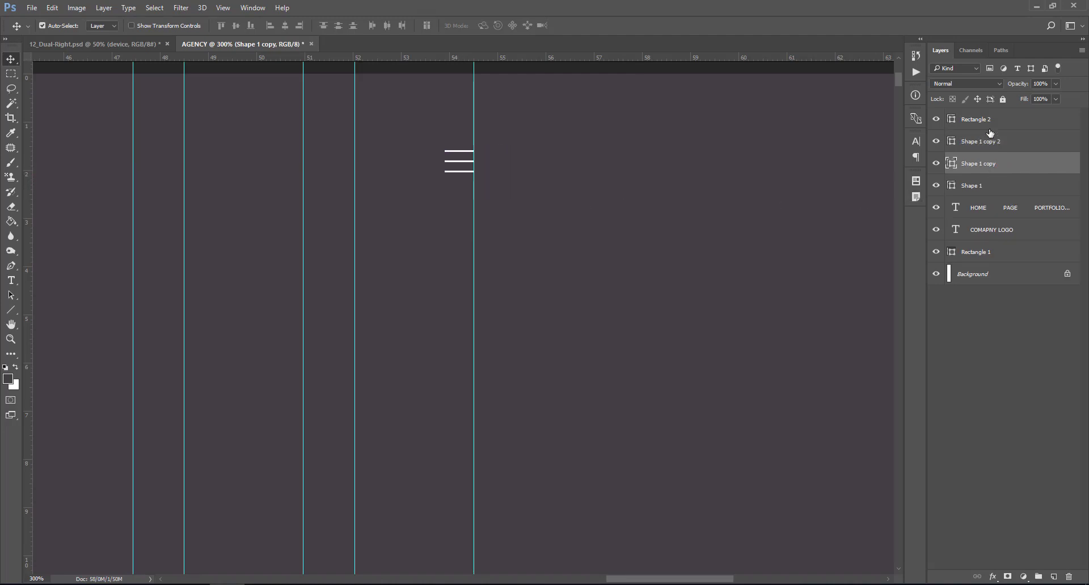
shift+click(989, 123)
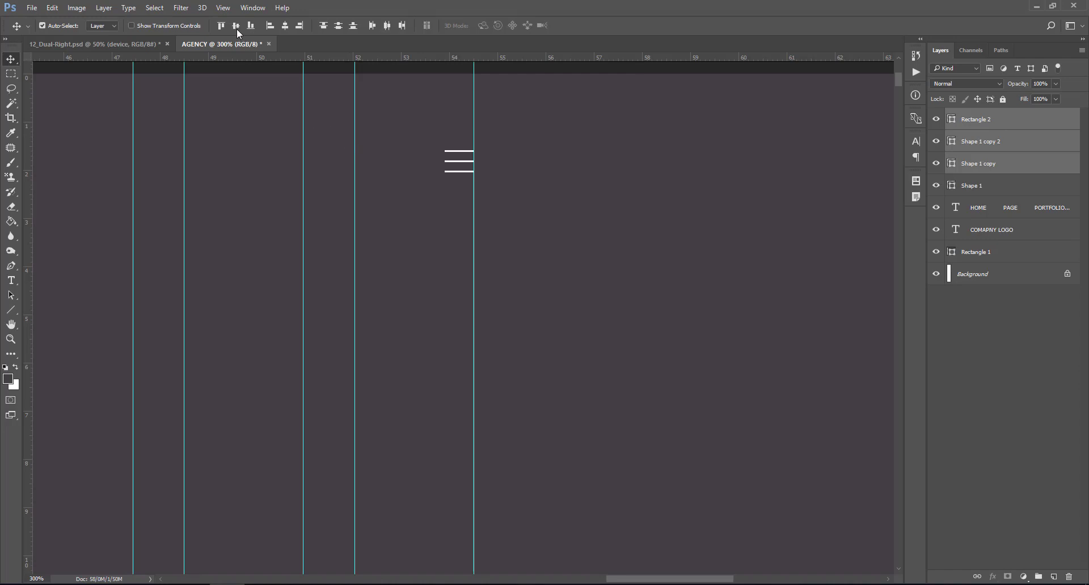
click(340, 26)
key(ctrl+z)
- Move the three line layers above Rectangle 2 in the Layers panel
click(989, 164)
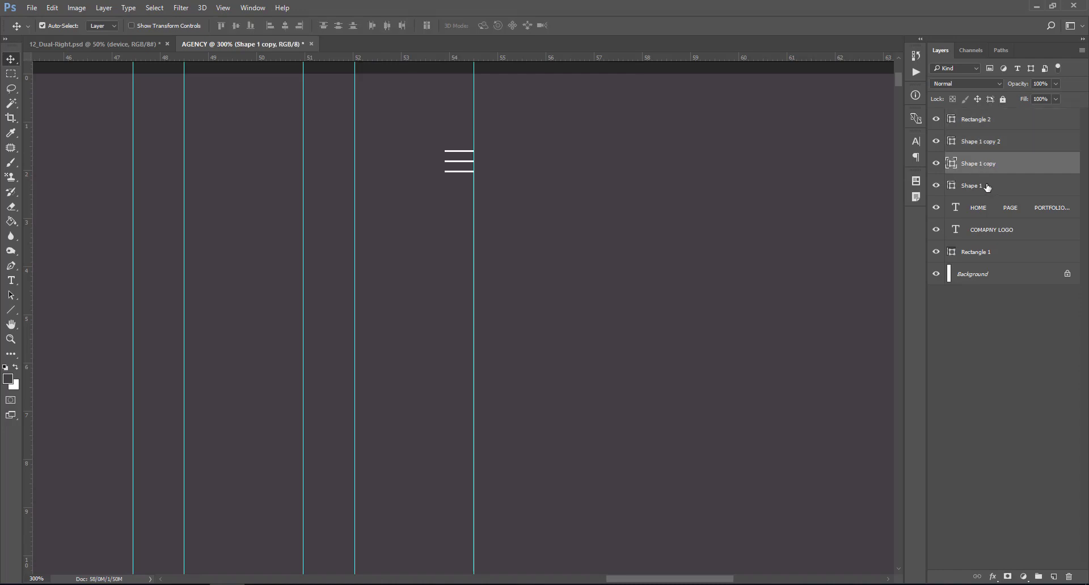
click(988, 187)
shift+click(986, 142)
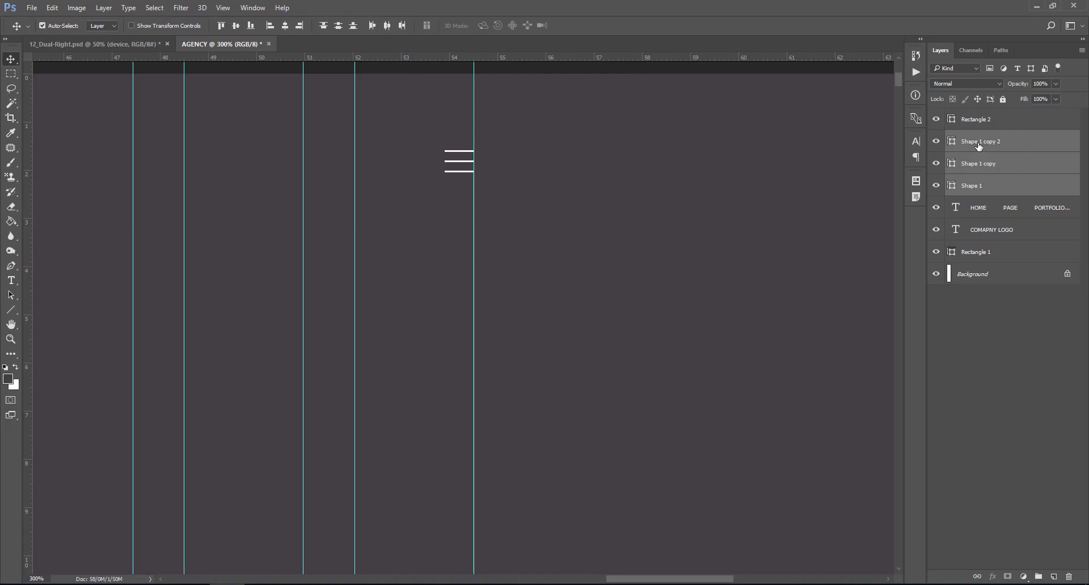
drag(977, 146, 975, 124)
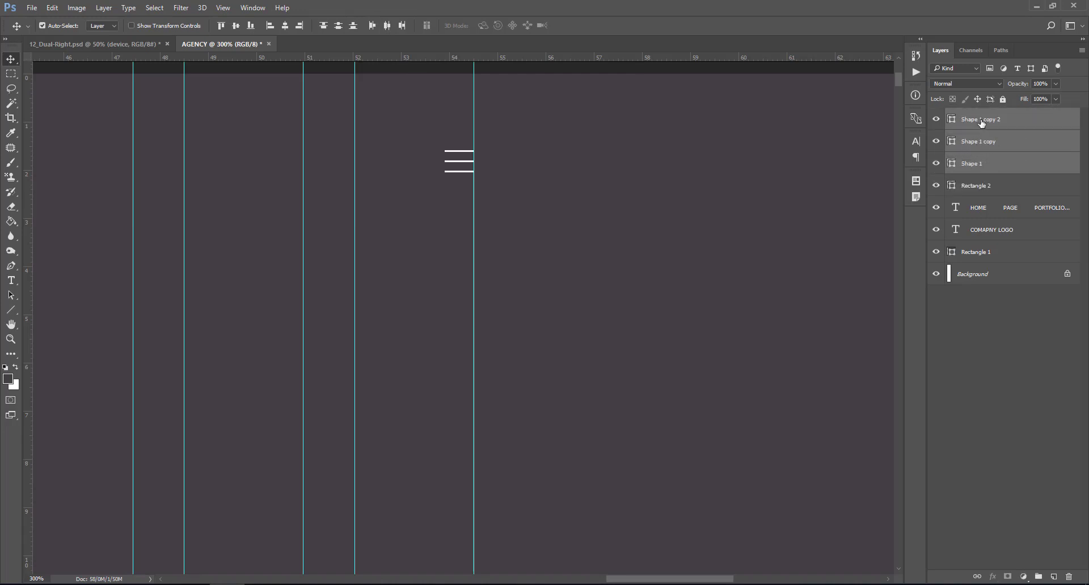
click(982, 124)
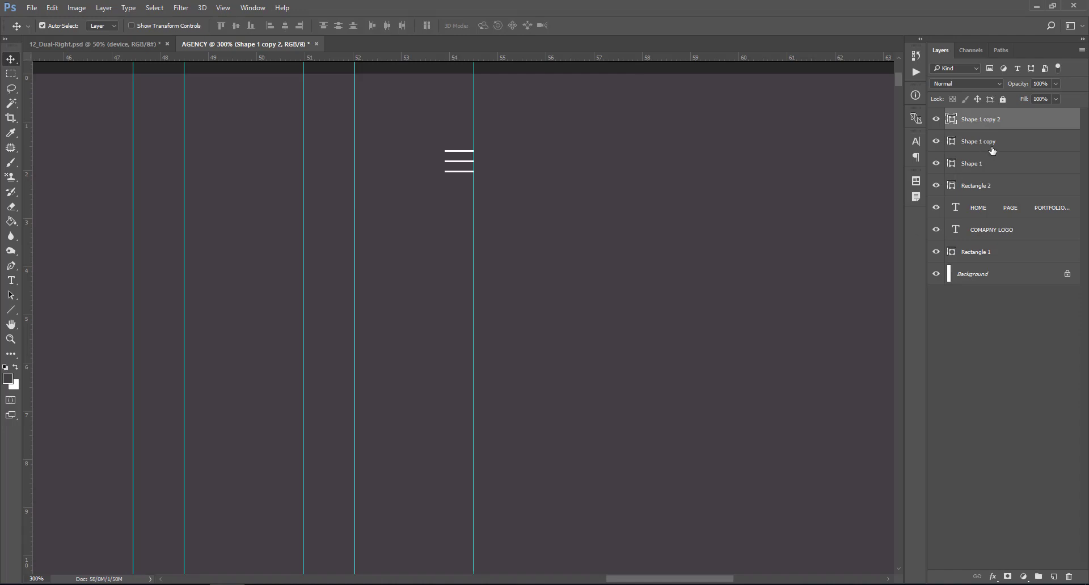
click(978, 165)
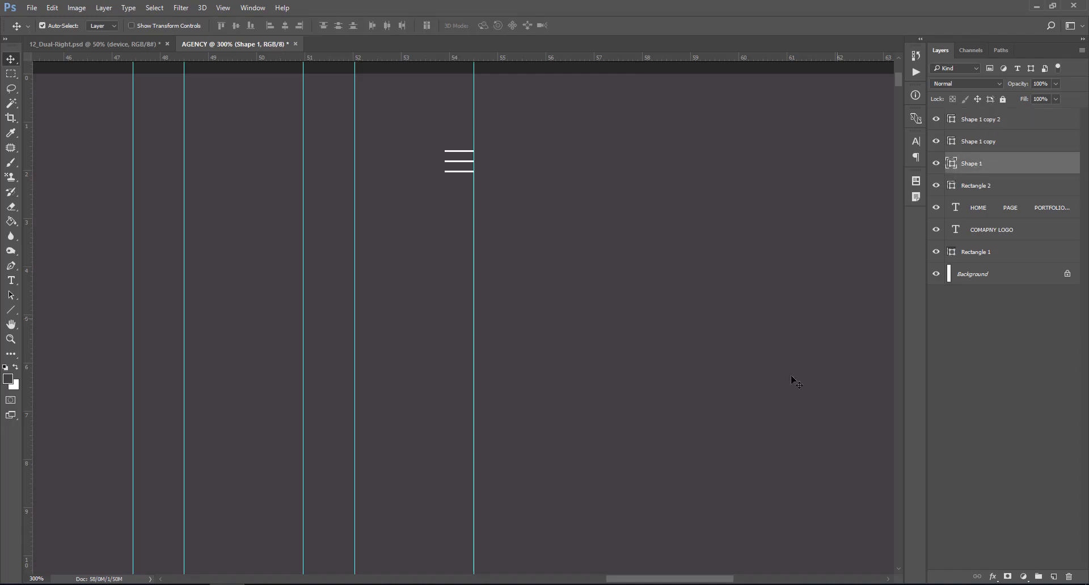
click(990, 124)
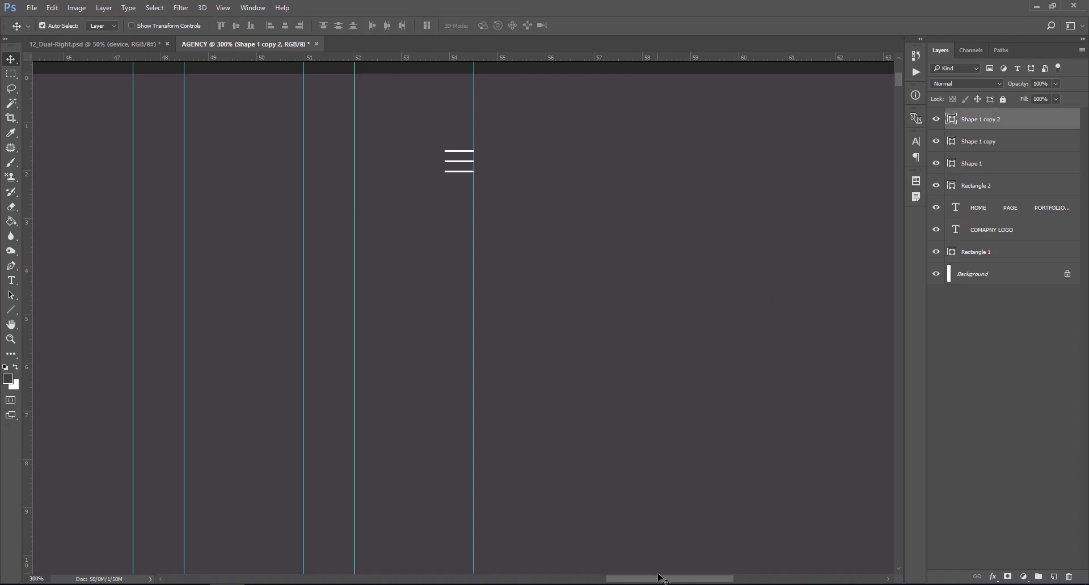
drag(665, 583, 624, 581)
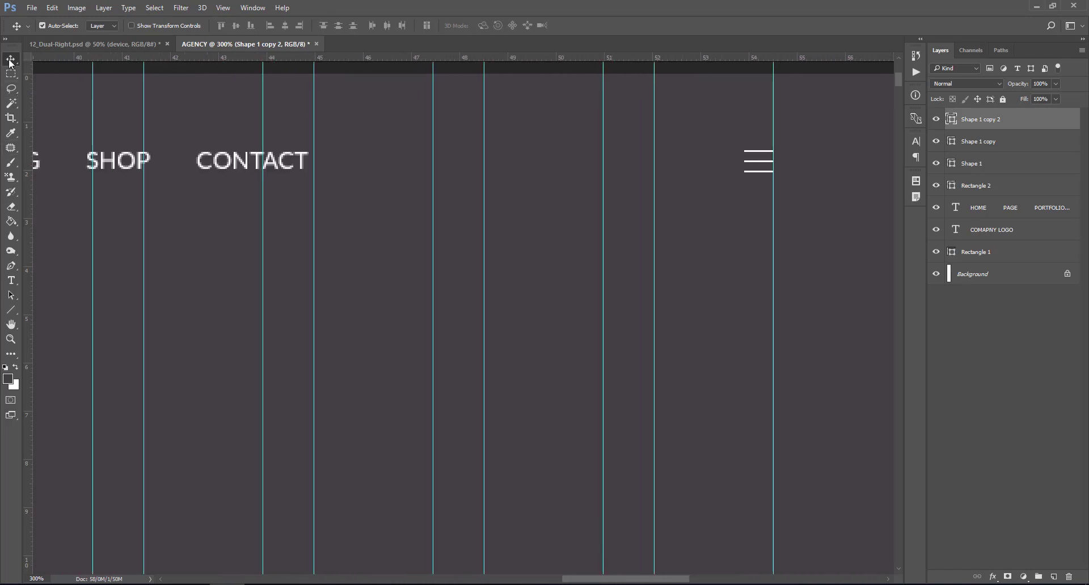
- In Chrome's Font Awesome tab, search the icons for 'searc'
click(402, 584)
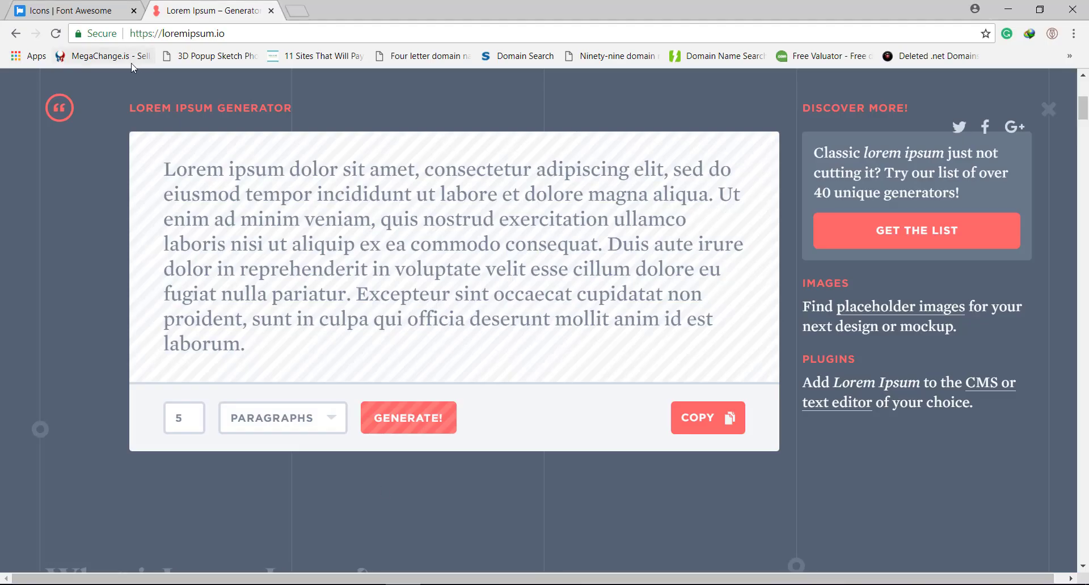
click(69, 9)
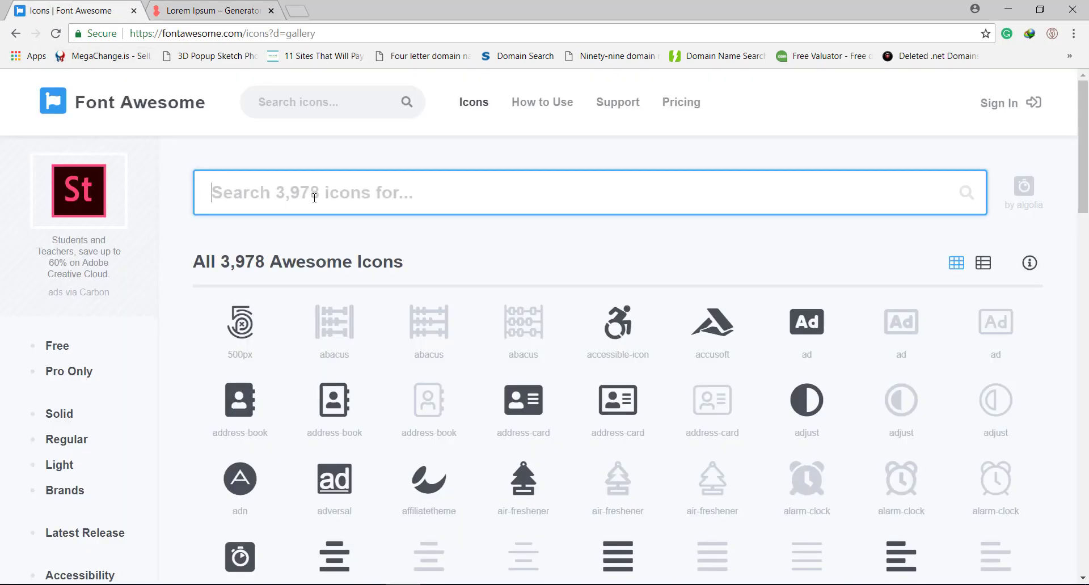
text(search)
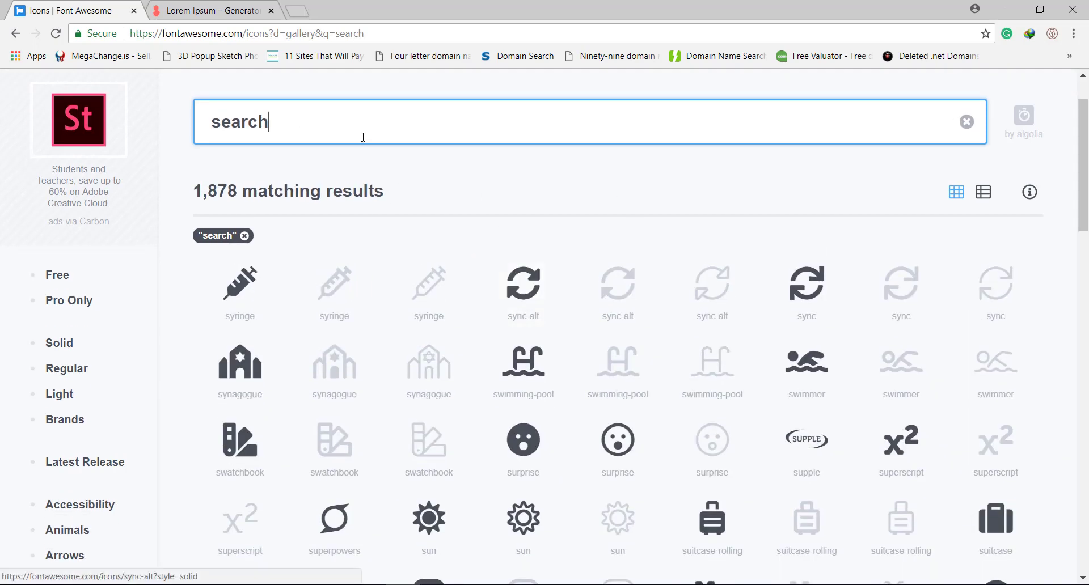
key(BackSpace)
scroll(579, 276, down, 3)
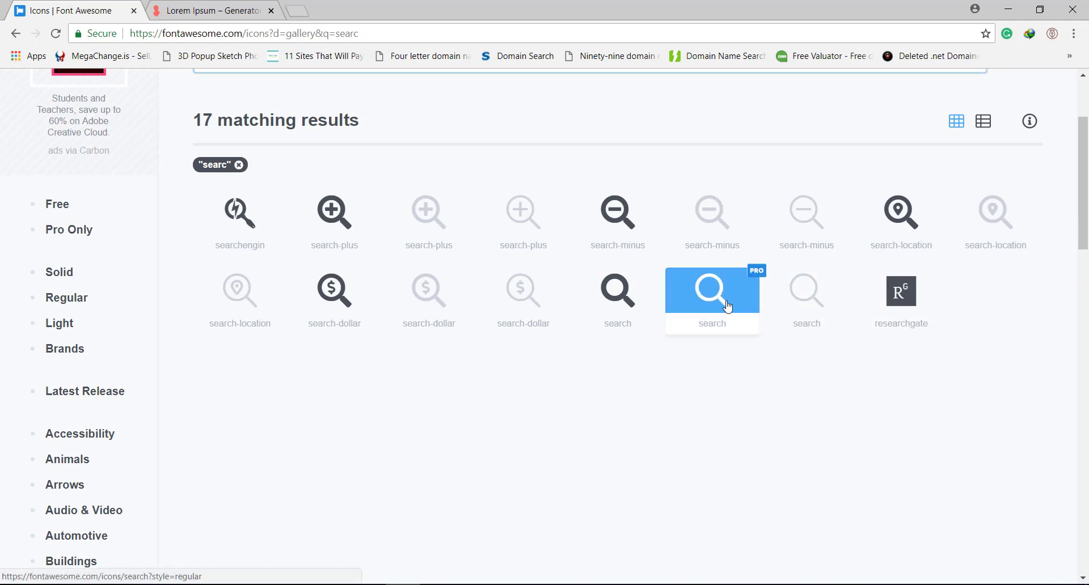
- Copy the solid search icon's glyph (f002) and return to Photoshop
click(758, 273)
click(19, 37)
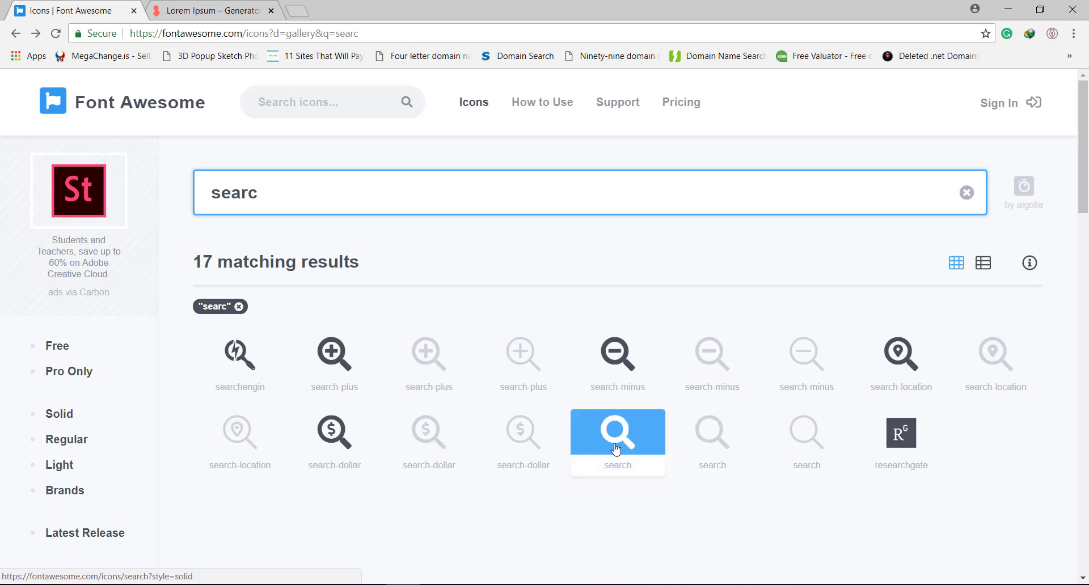
click(616, 450)
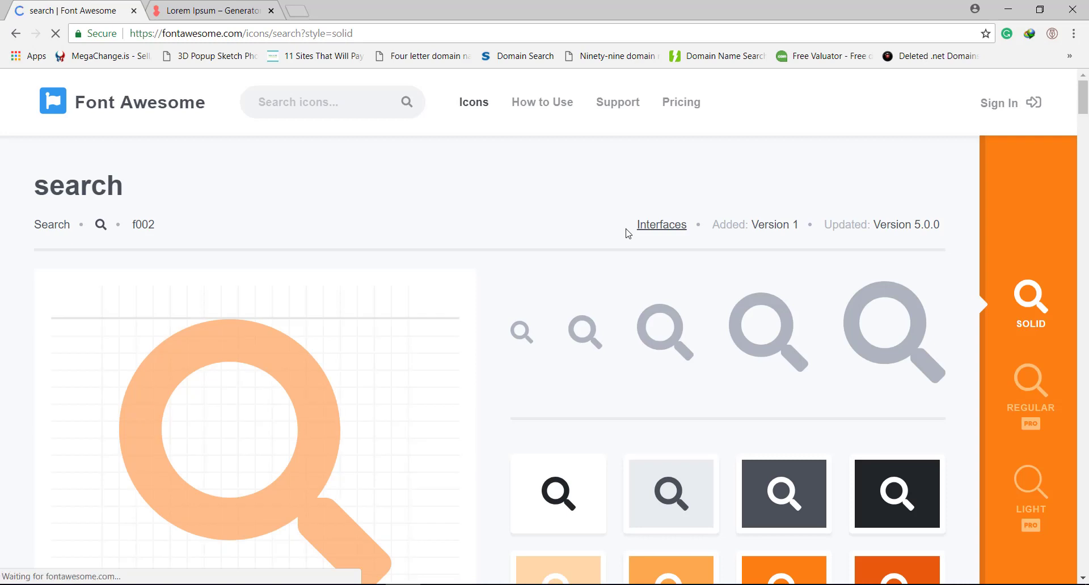
scroll(649, 270, down, 6)
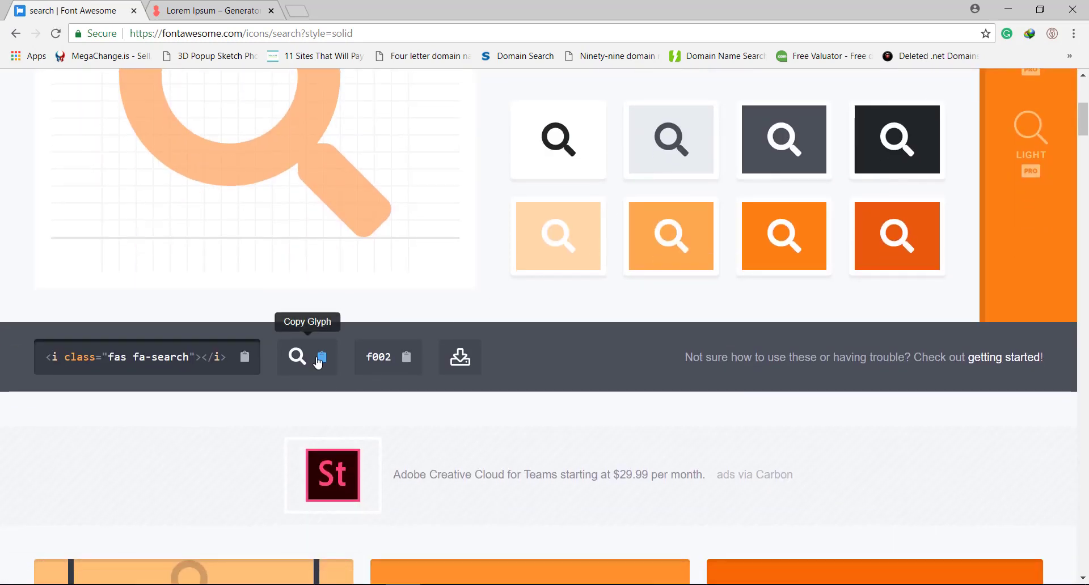
click(318, 361)
key(alt+Tab)
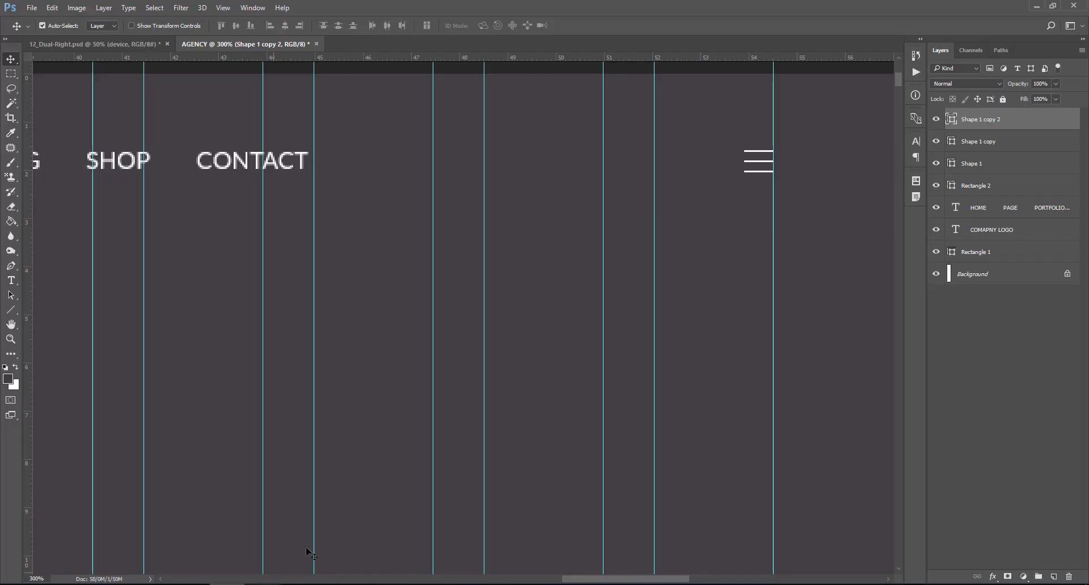
- Add a Font Awesome 5 Free Solid text layer with the pasted search glyph
click(11, 280)
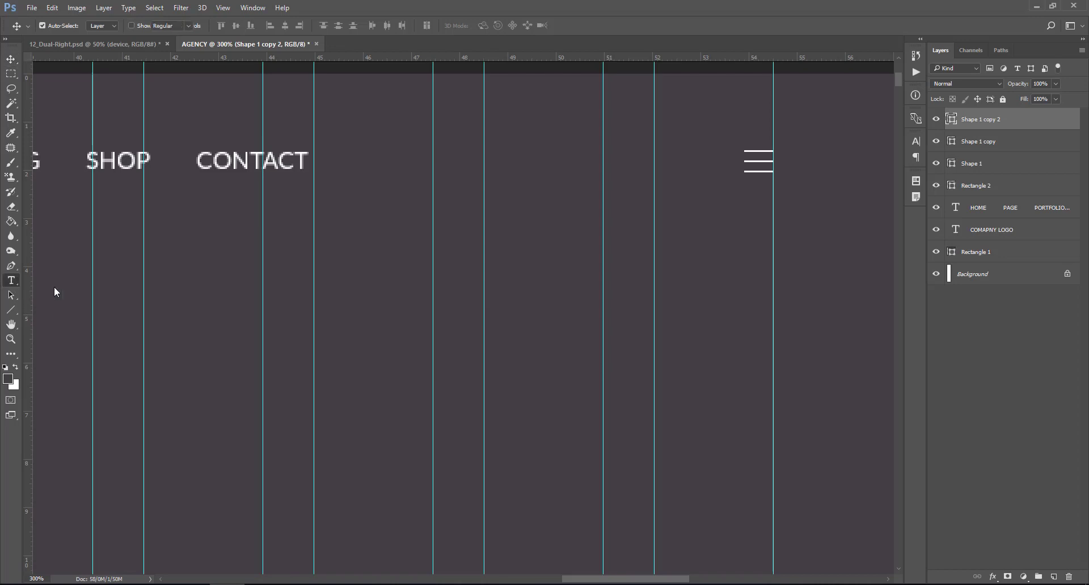
click(661, 169)
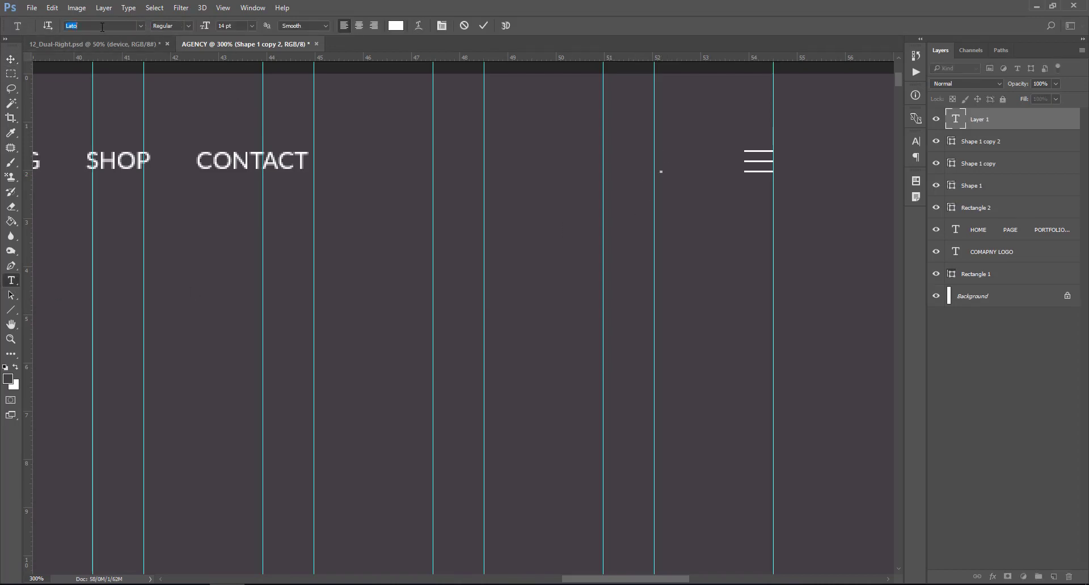
text(font)
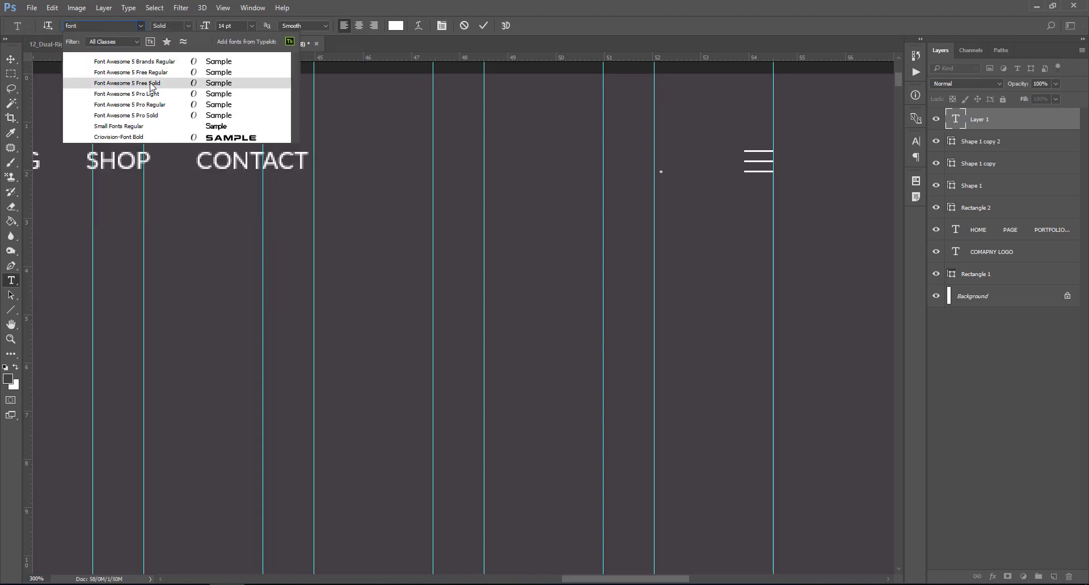
click(151, 83)
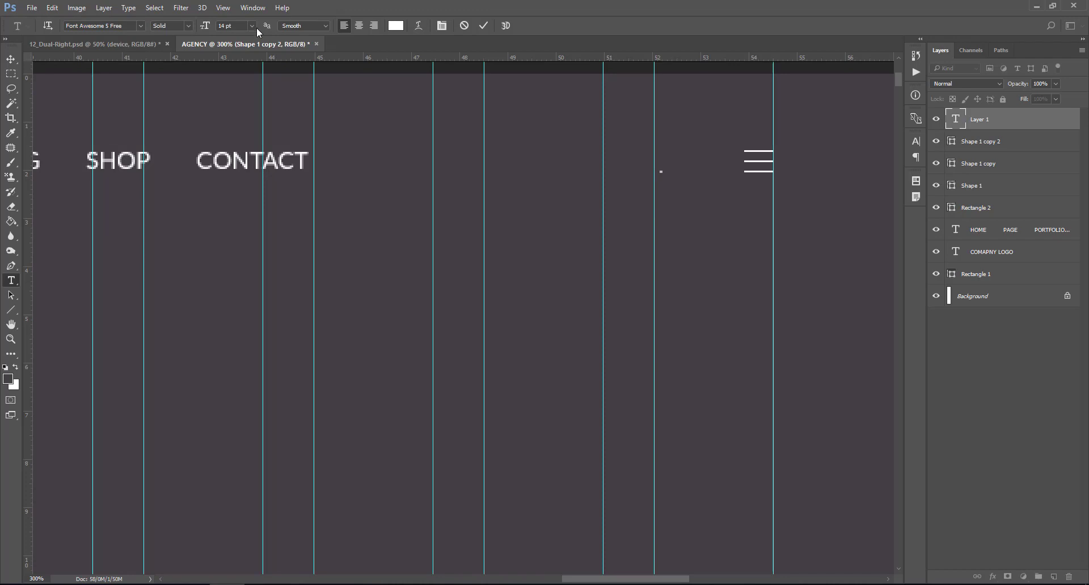
key(ctrl+v)
- Enlarge the search glyph to 18 pt and nudge it slightly left
click(954, 120)
double_click(954, 120)
click(251, 25)
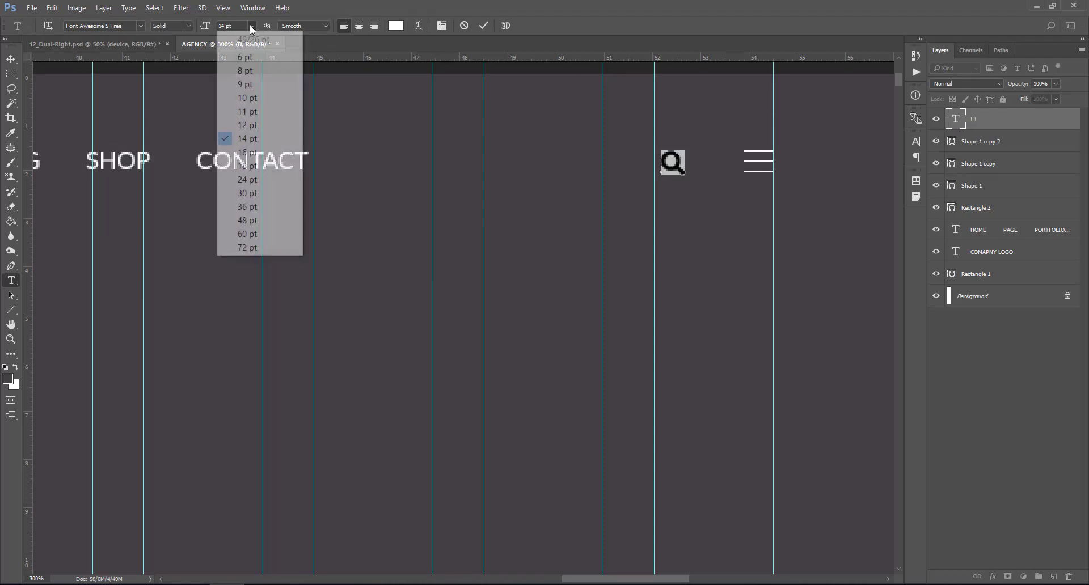
click(264, 166)
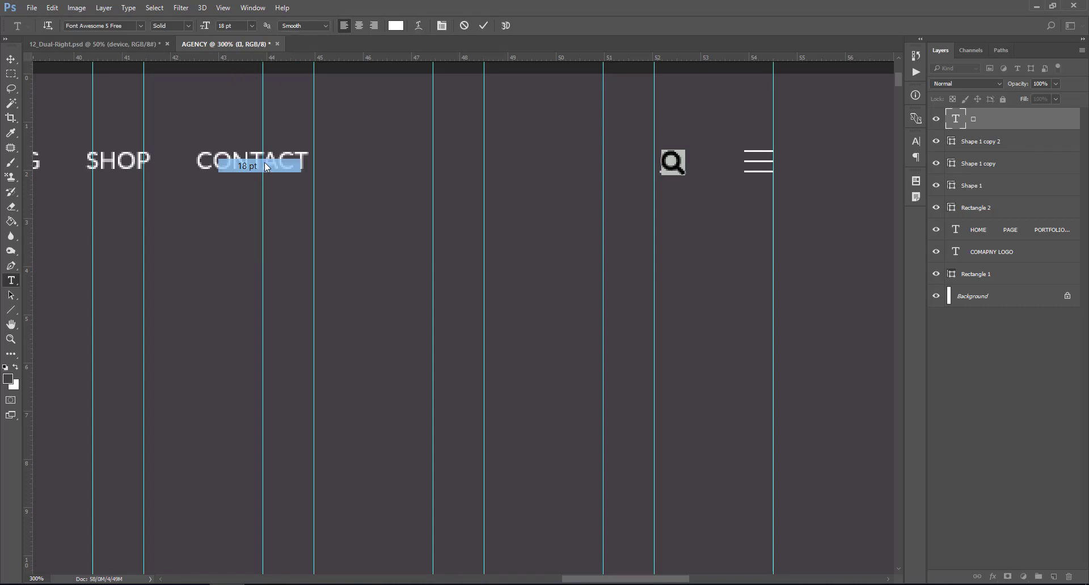
click(954, 119)
click(10, 59)
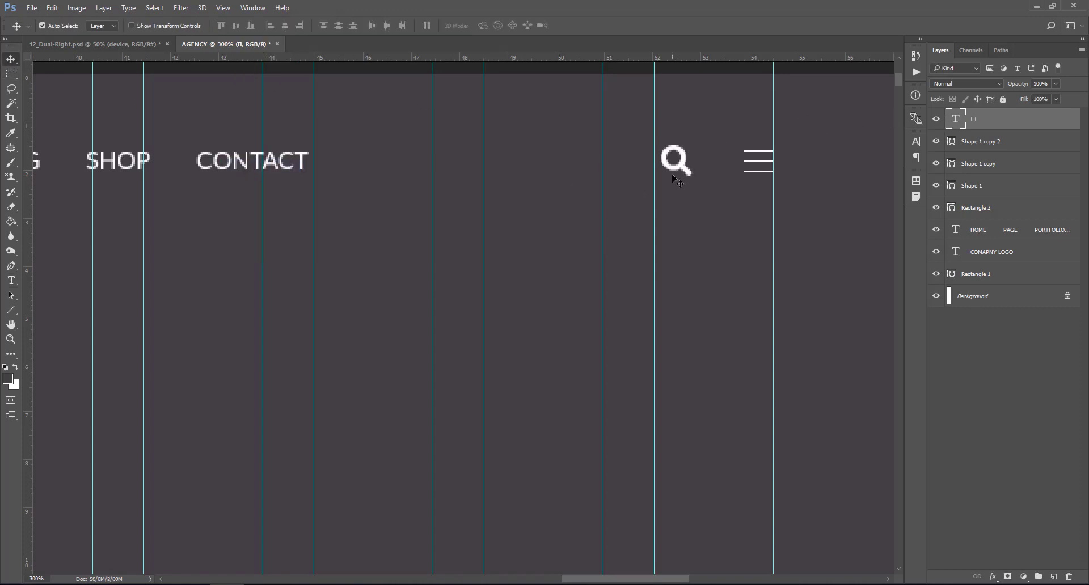
drag(676, 171, 670, 168)
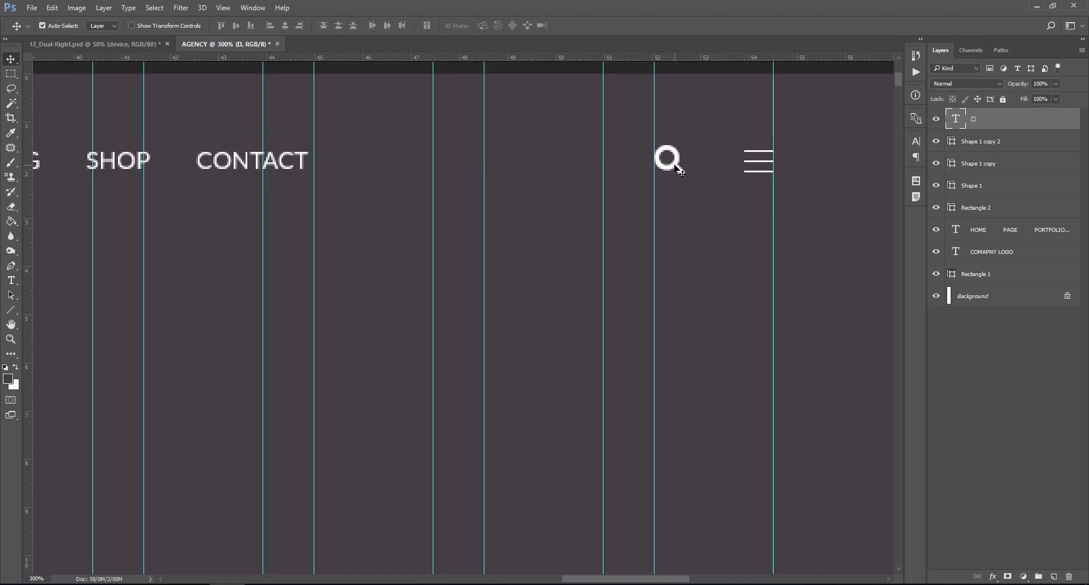
drag(675, 165, 675, 165)
drag(676, 168, 675, 168)
- Group the three hamburger line shapes into a group named LINES
click(981, 149)
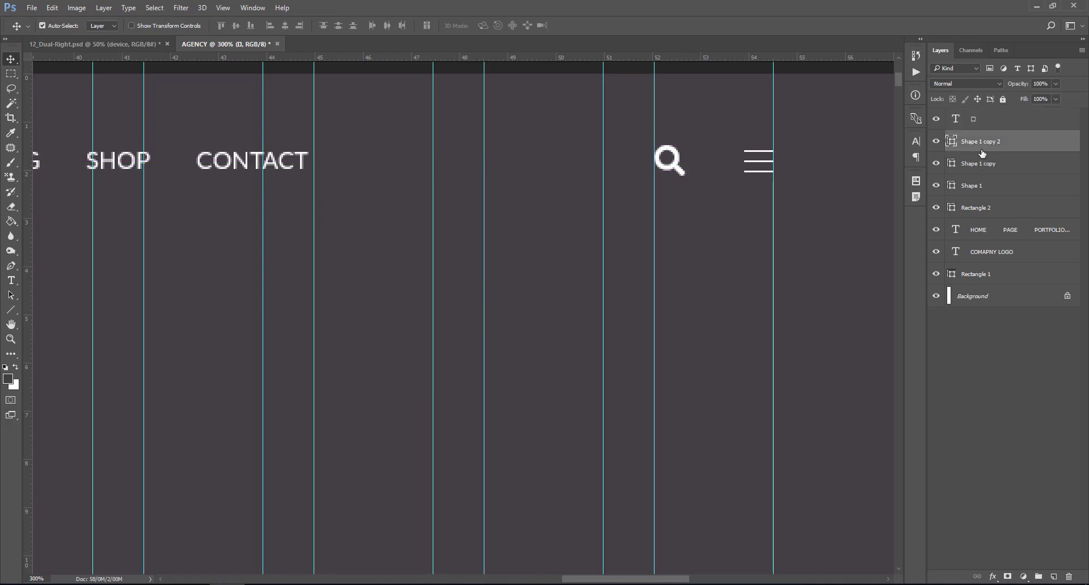
shift+click(991, 188)
key(ctrl+g)
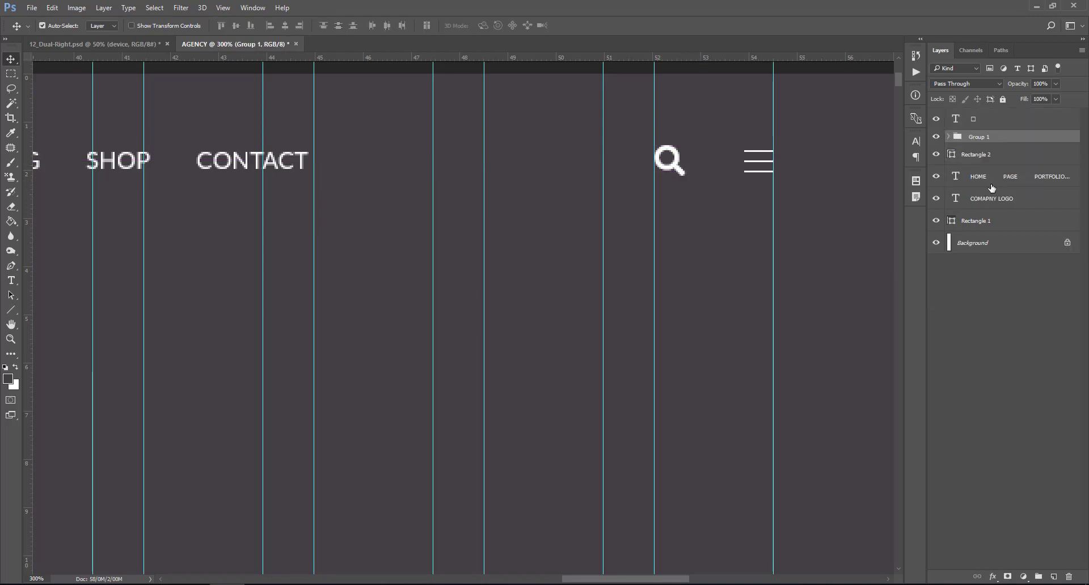
double_click(986, 138)
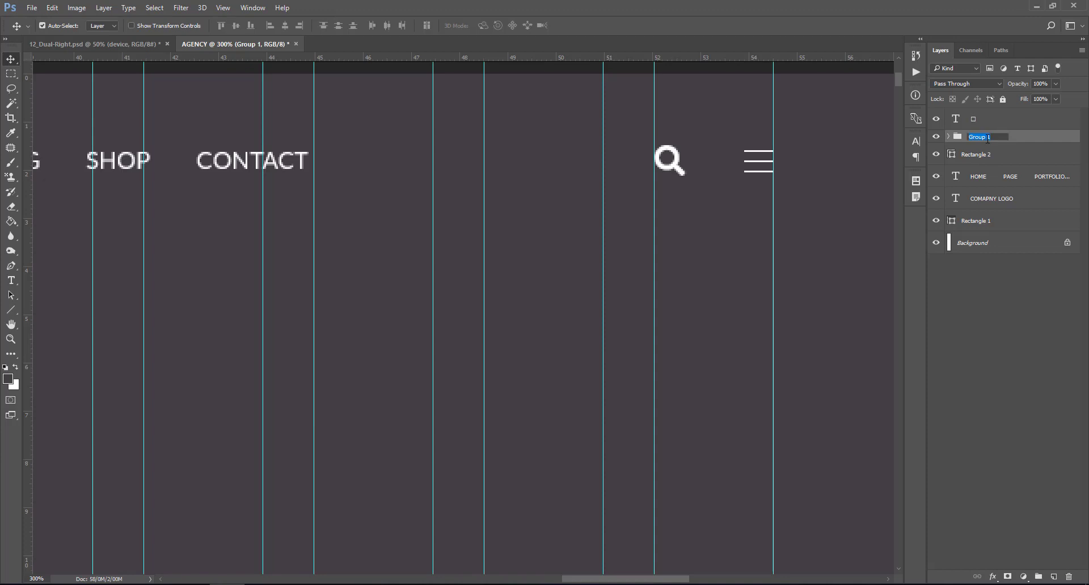
text(LiNES)
key(Return)
- Vertically centre the LINES group on the search glyph, then try selecting the header layers
click(982, 123)
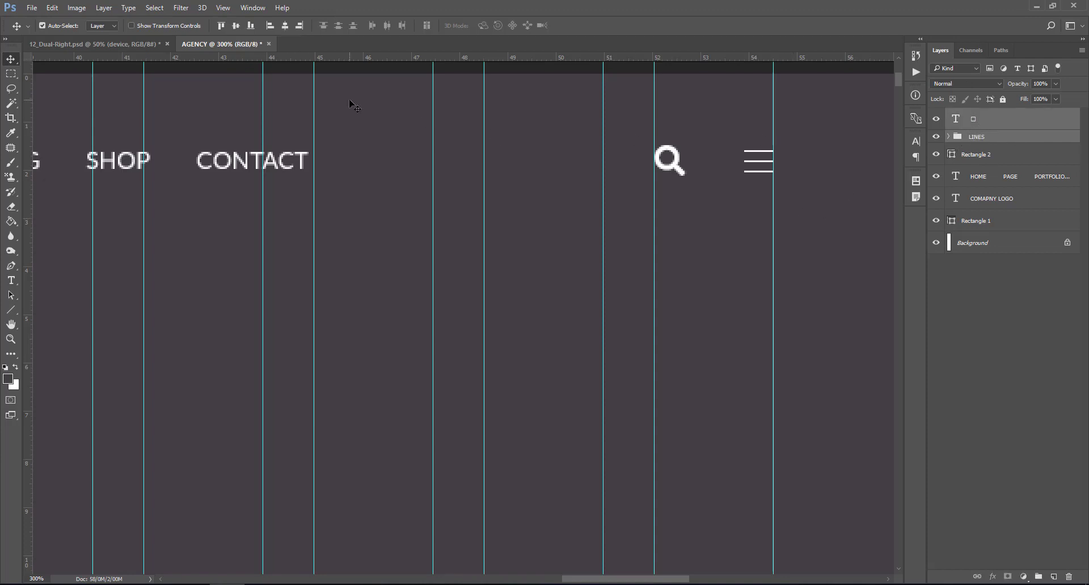
click(237, 26)
drag(667, 580, 644, 582)
click(992, 125)
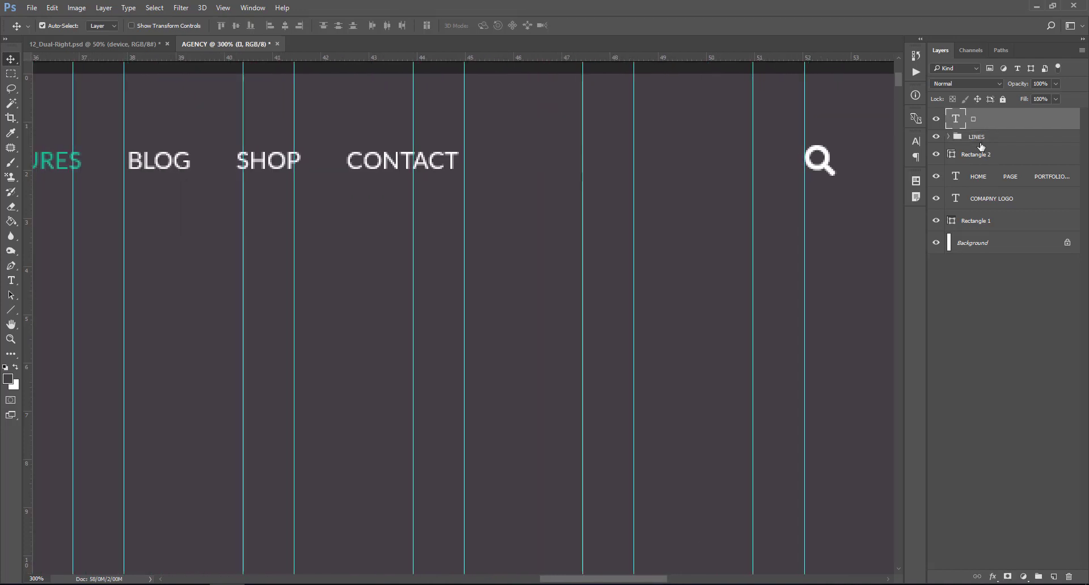
shift+click(994, 223)
click(984, 195)
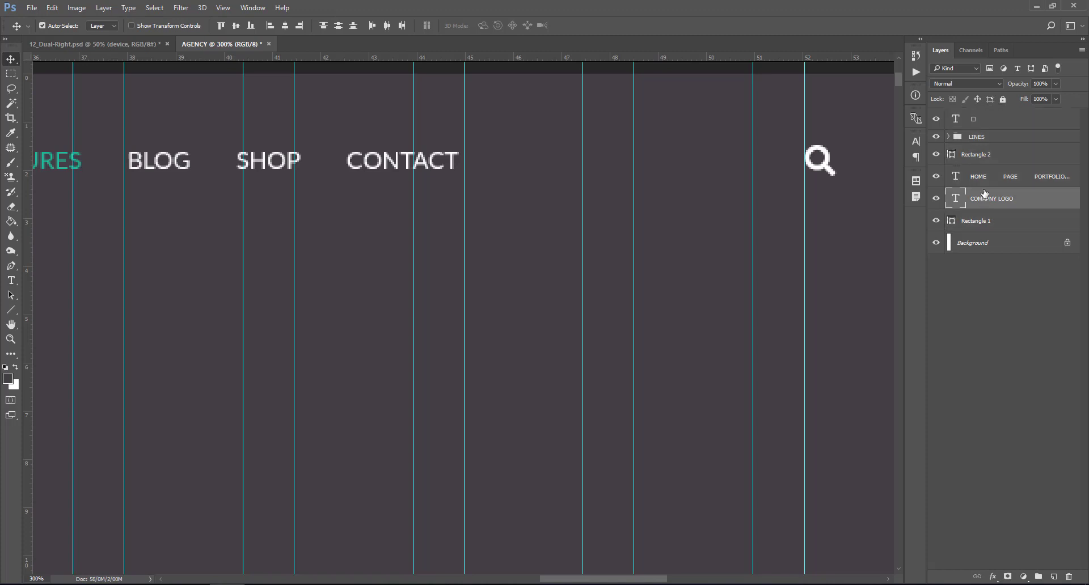
shift+click(983, 118)
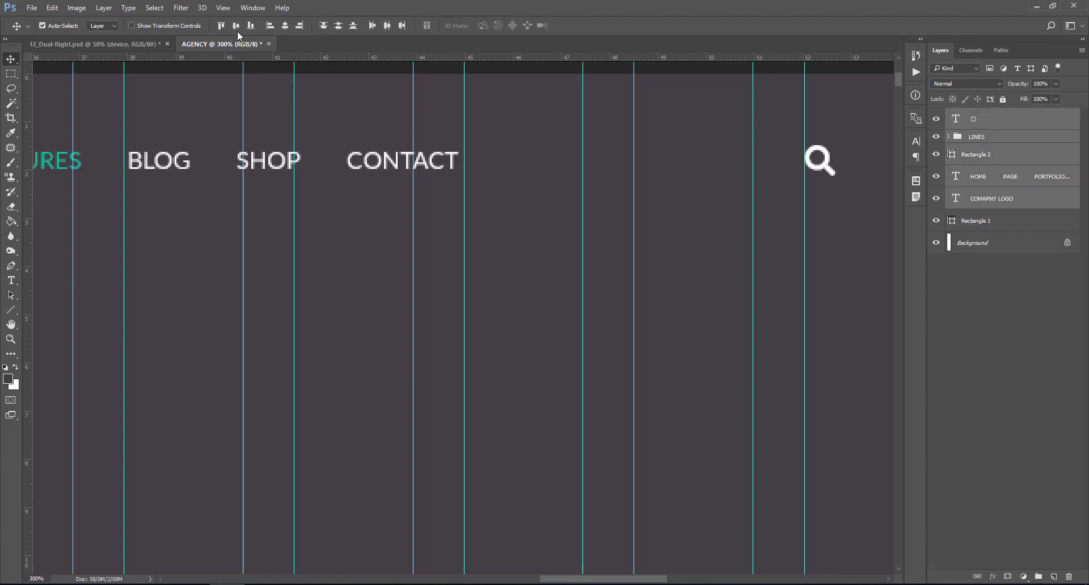
click(1003, 121)
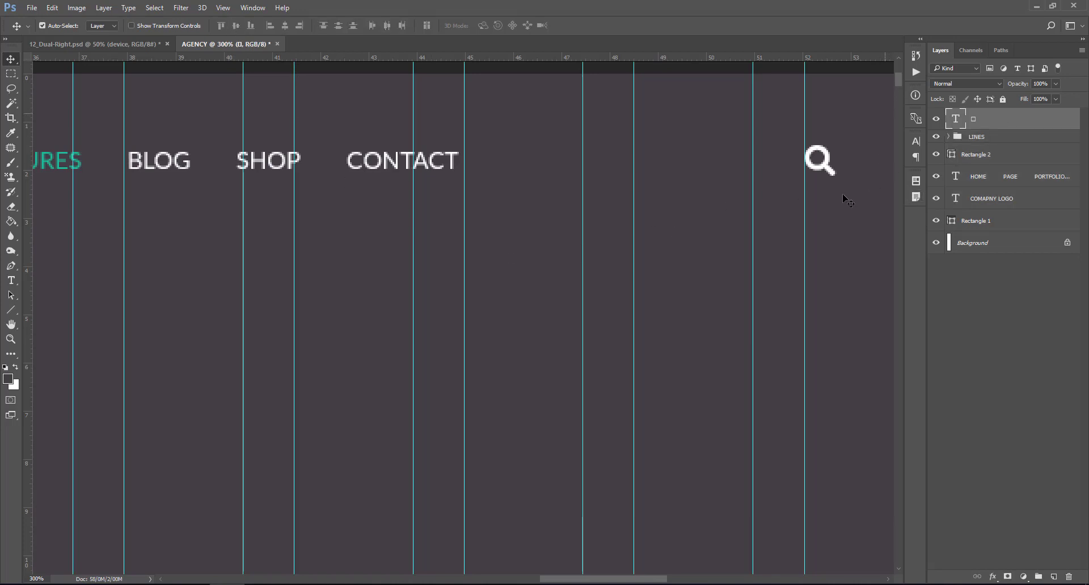
drag(611, 579, 558, 582)
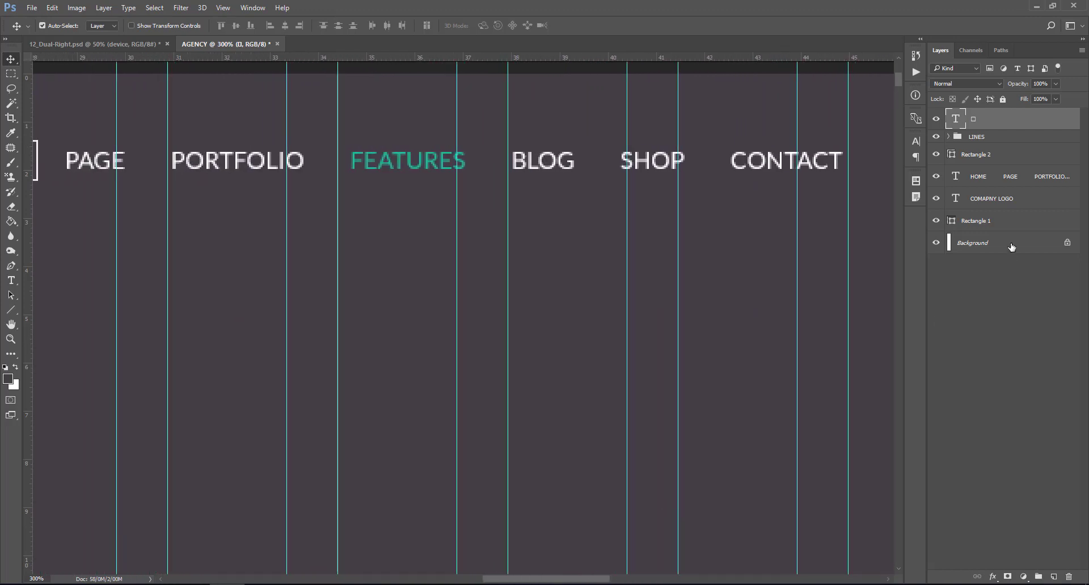
shift+click(999, 206)
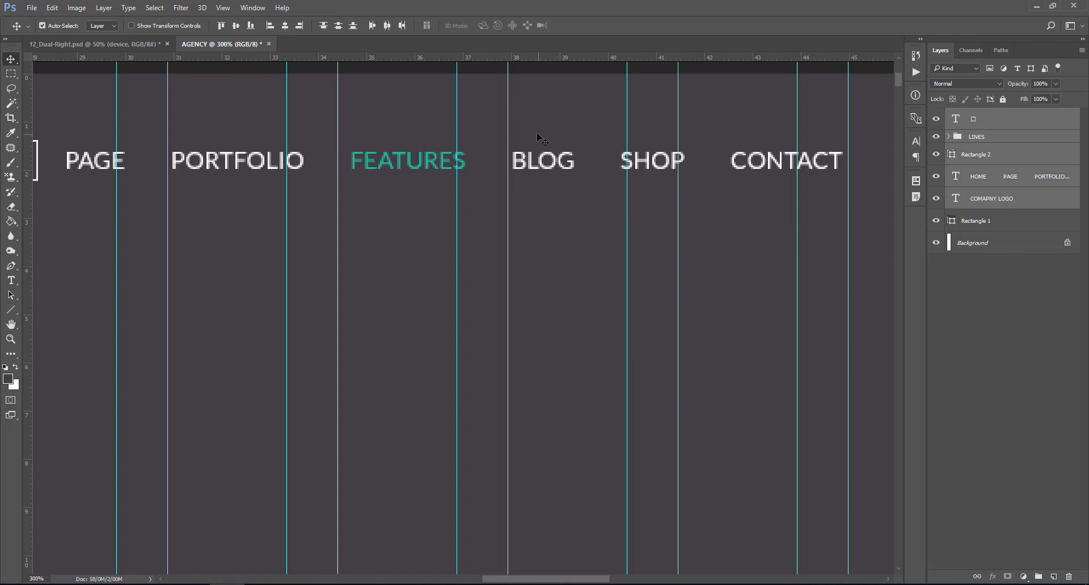
click(980, 122)
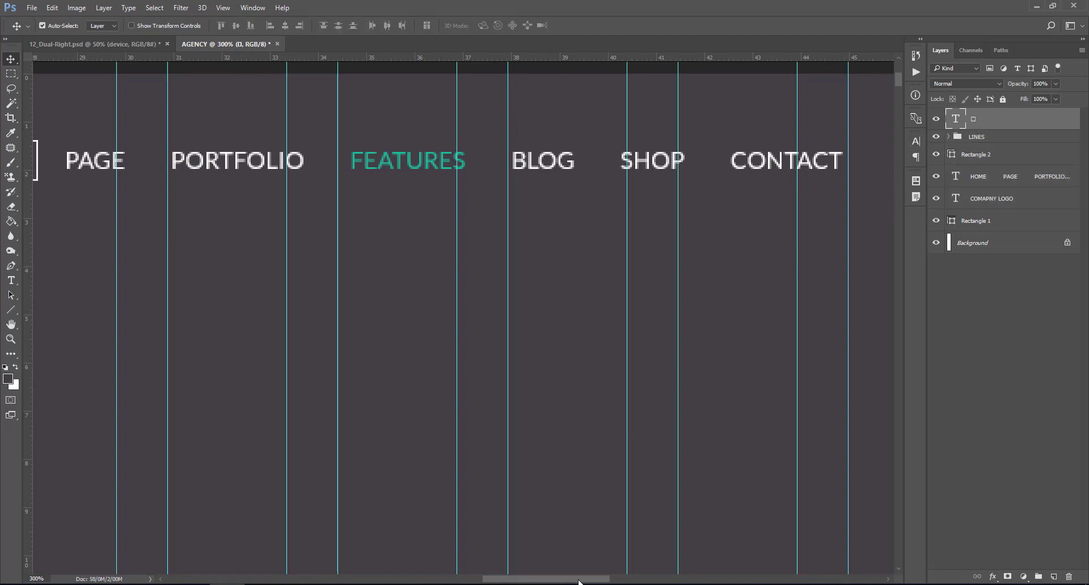
drag(581, 579, 467, 583)
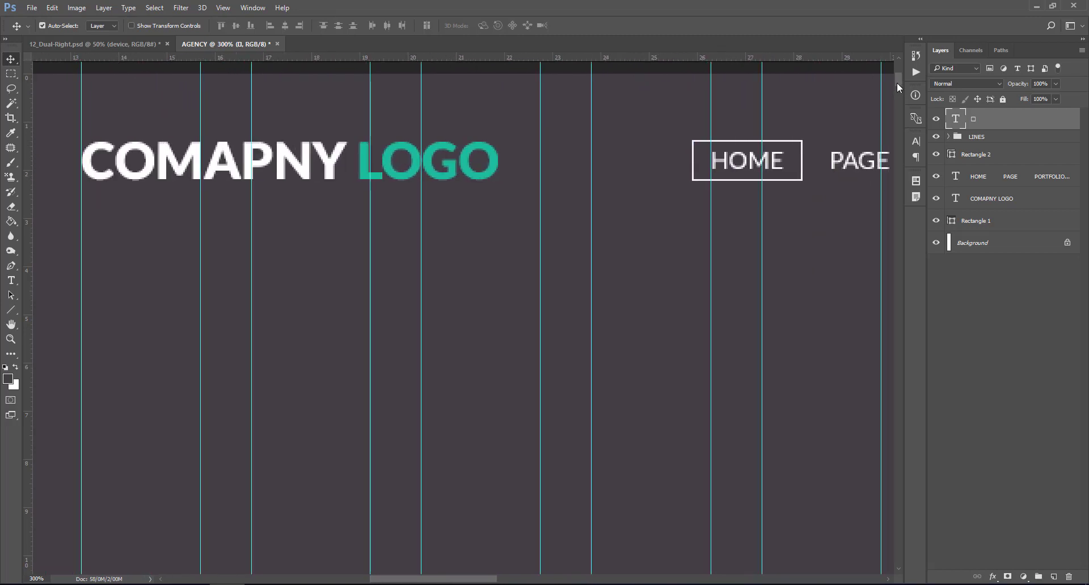
- Zoom out and back in to 200% on the header, and pick the Horizontal Type tool
key(ctrl+minus)
key(ctrl+minus)
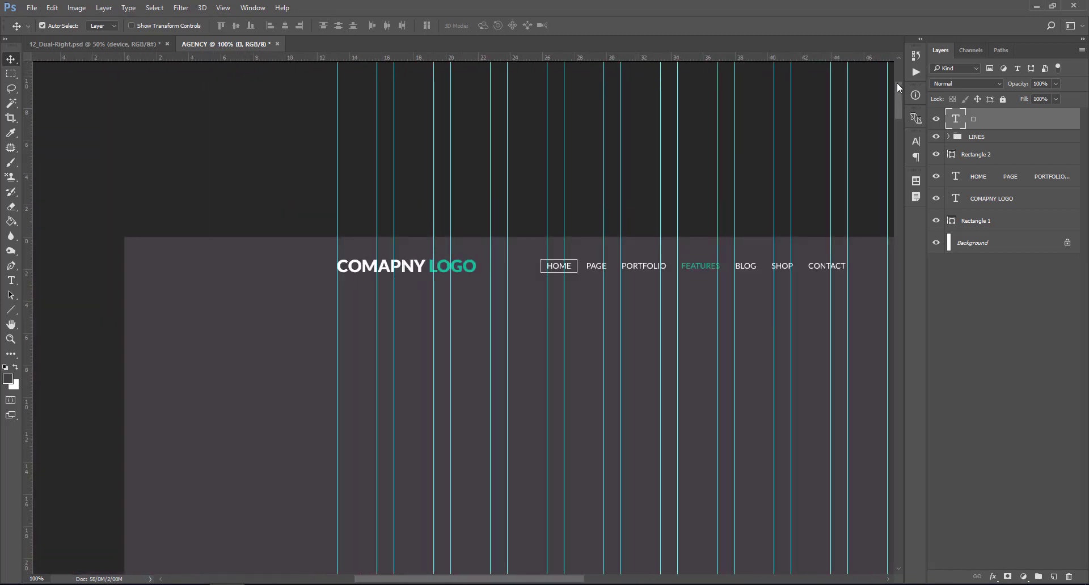
drag(898, 93, 897, 104)
key(ctrl+plus)
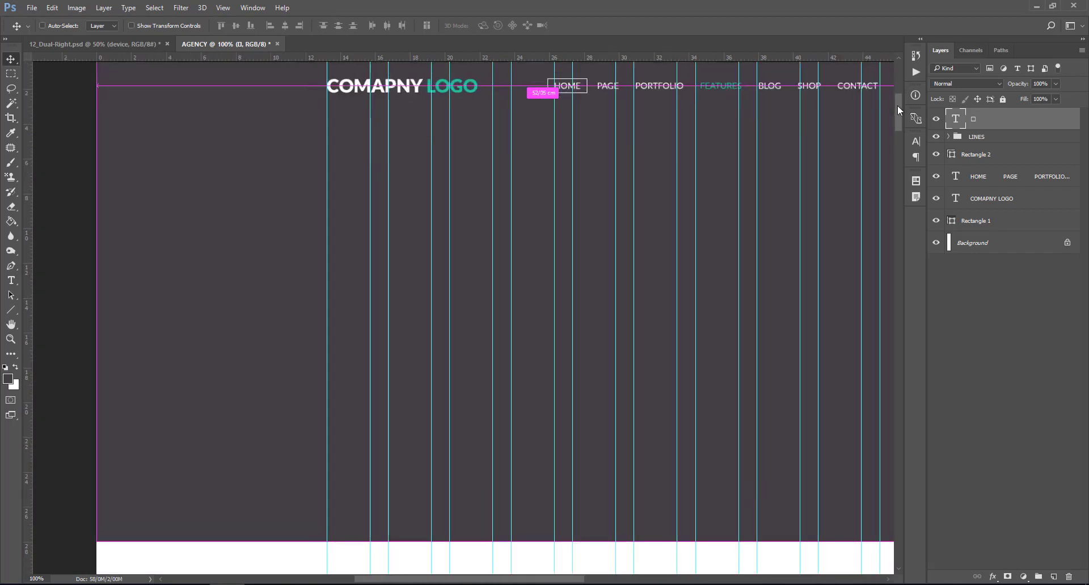
drag(897, 101, 900, 90)
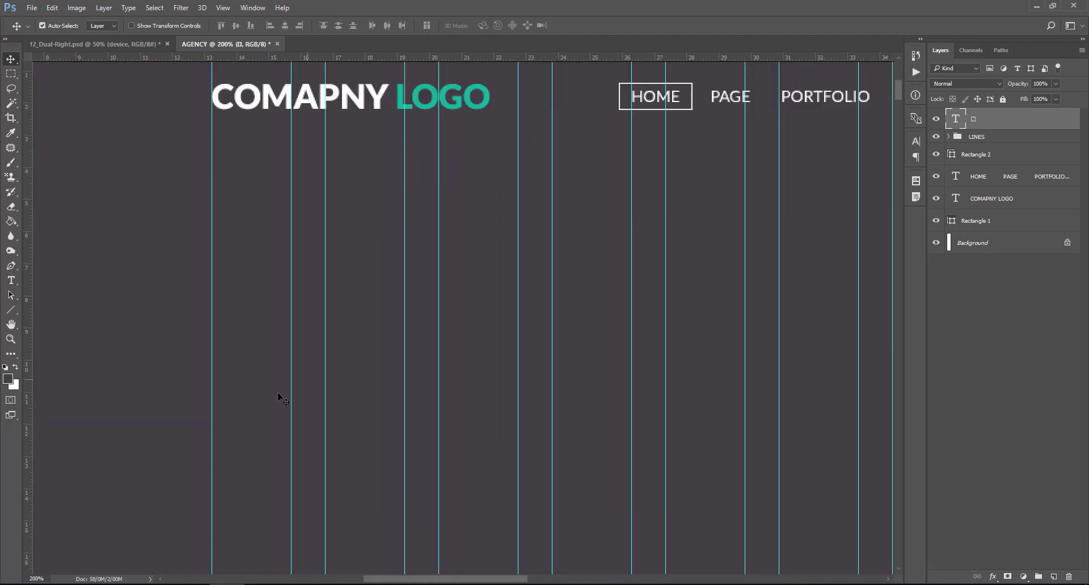
click(11, 280)
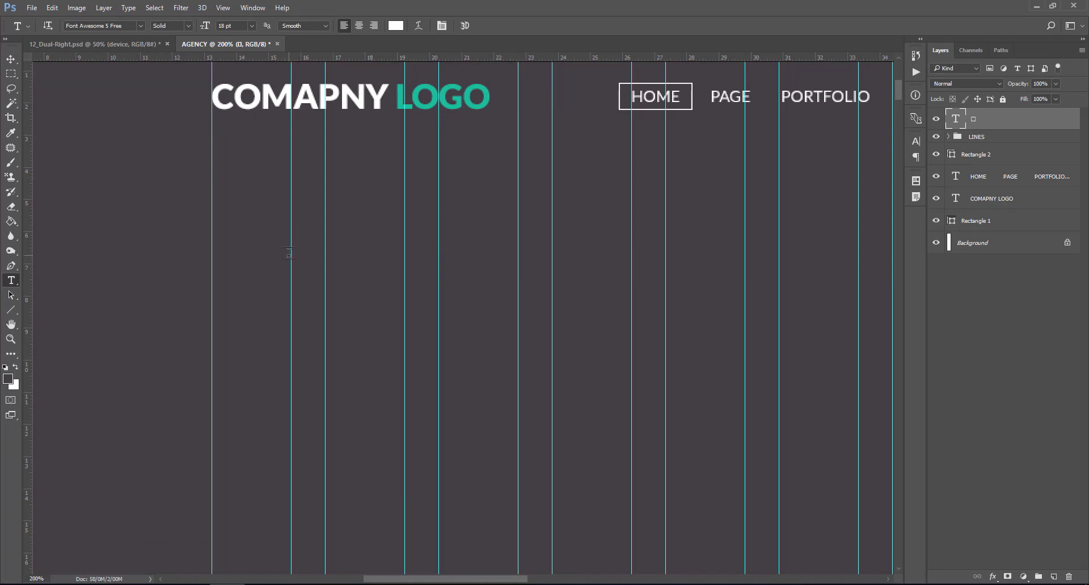
- Type the headline THE COMPANY TITLE AND SLOGAN GOES HERE in Lato Bold 36 pt below the logo
click(217, 255)
click(124, 25)
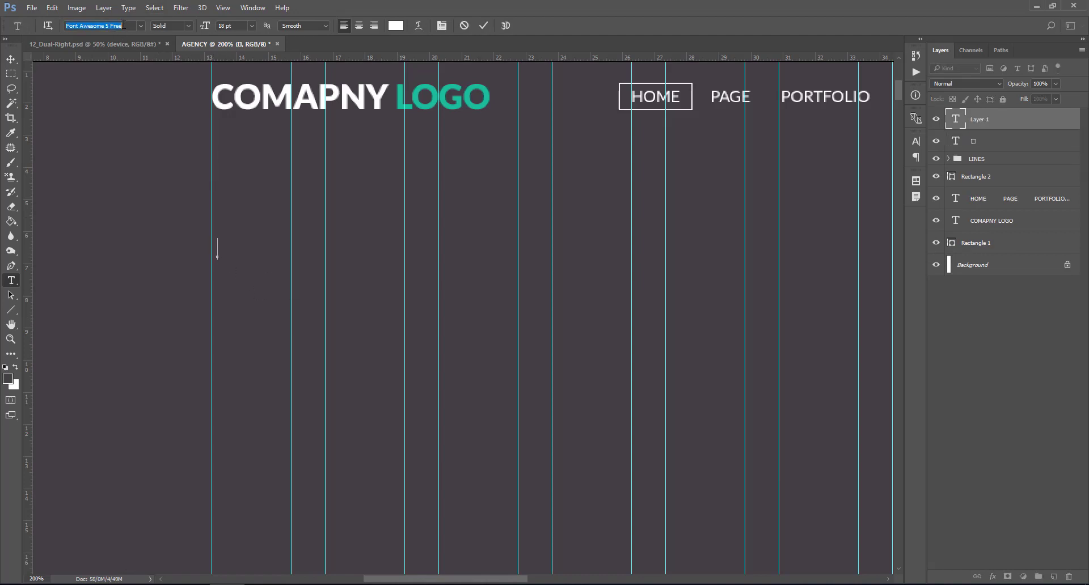
text(lato)
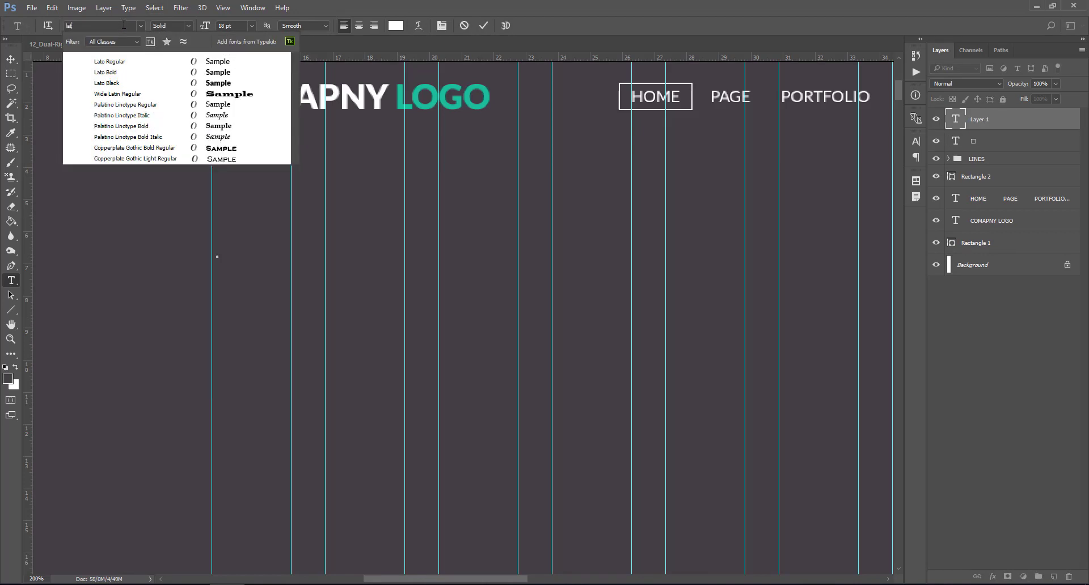
click(118, 73)
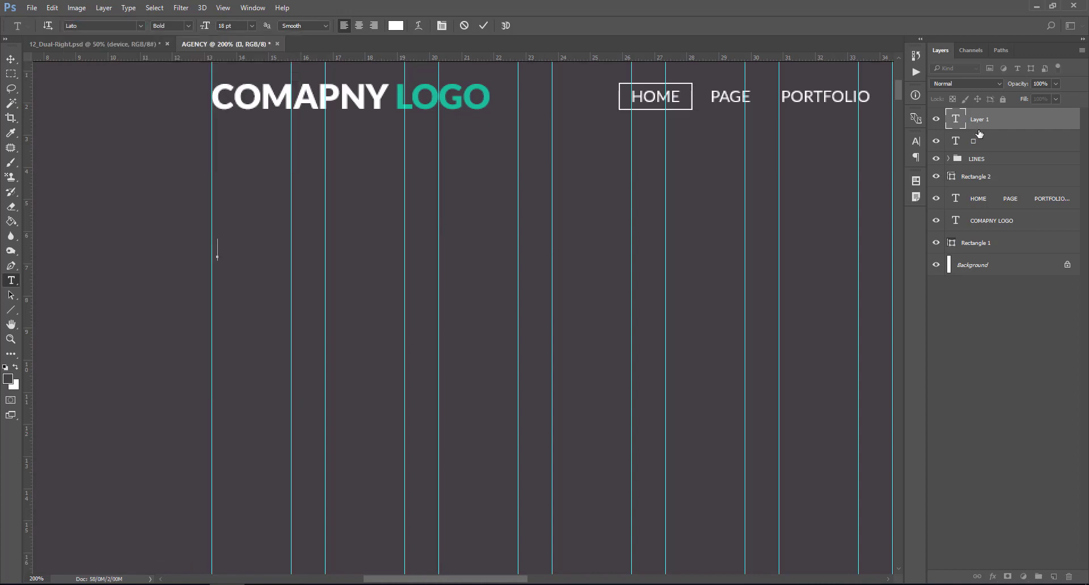
click(250, 26)
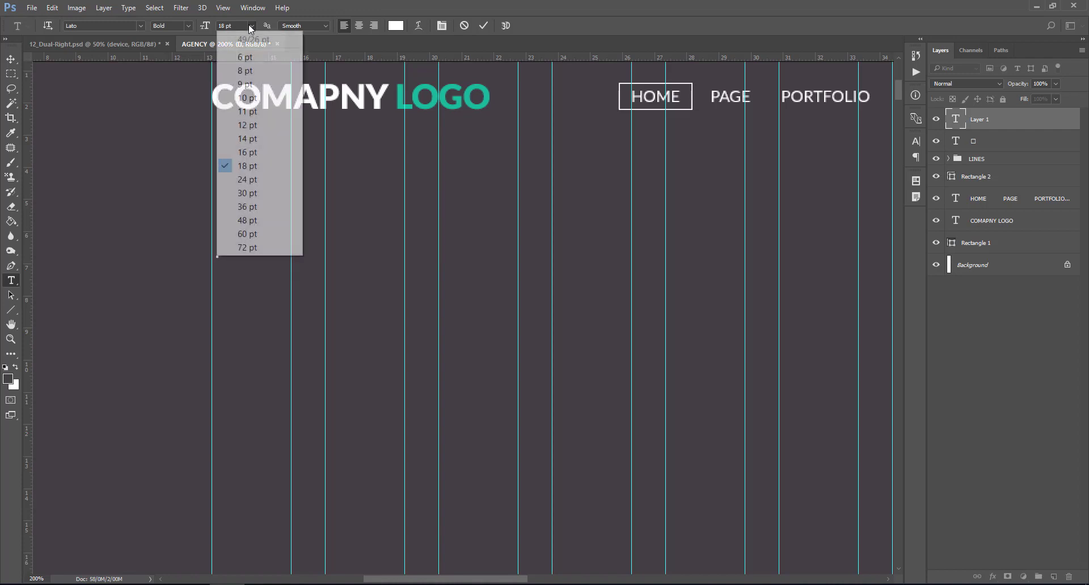
click(253, 205)
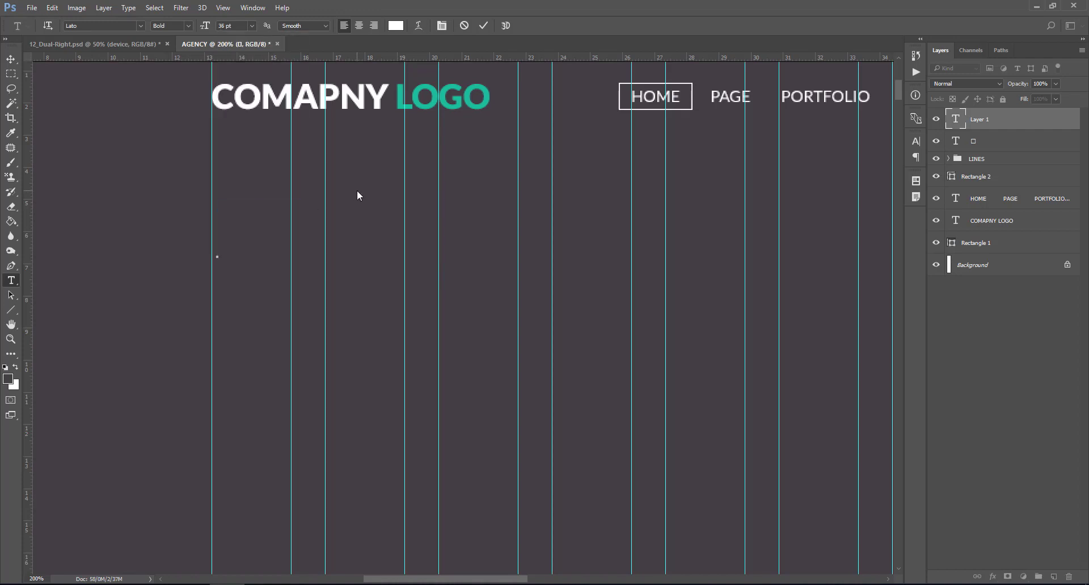
text(H)
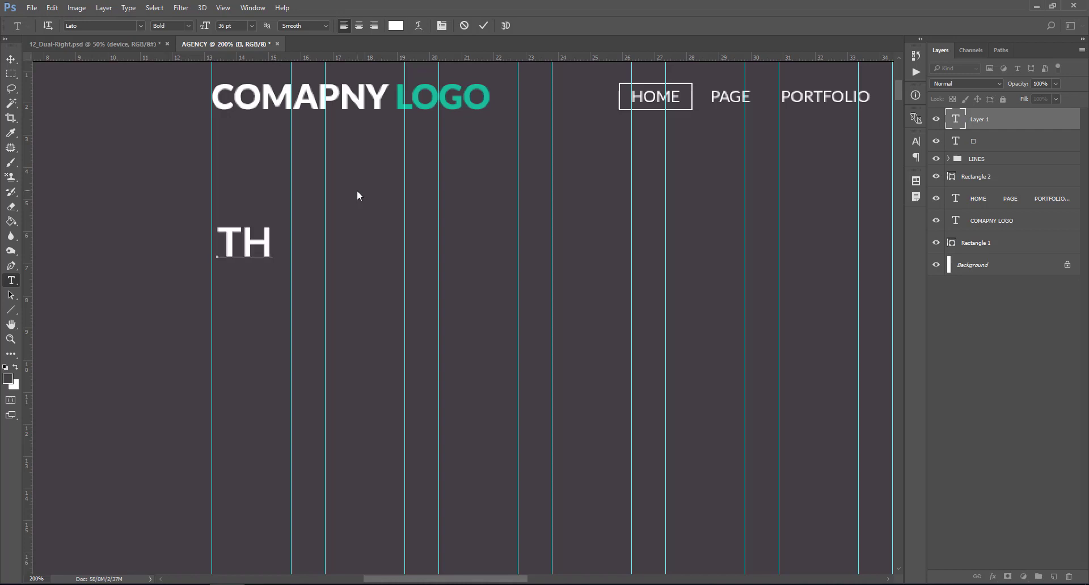
text(E C)
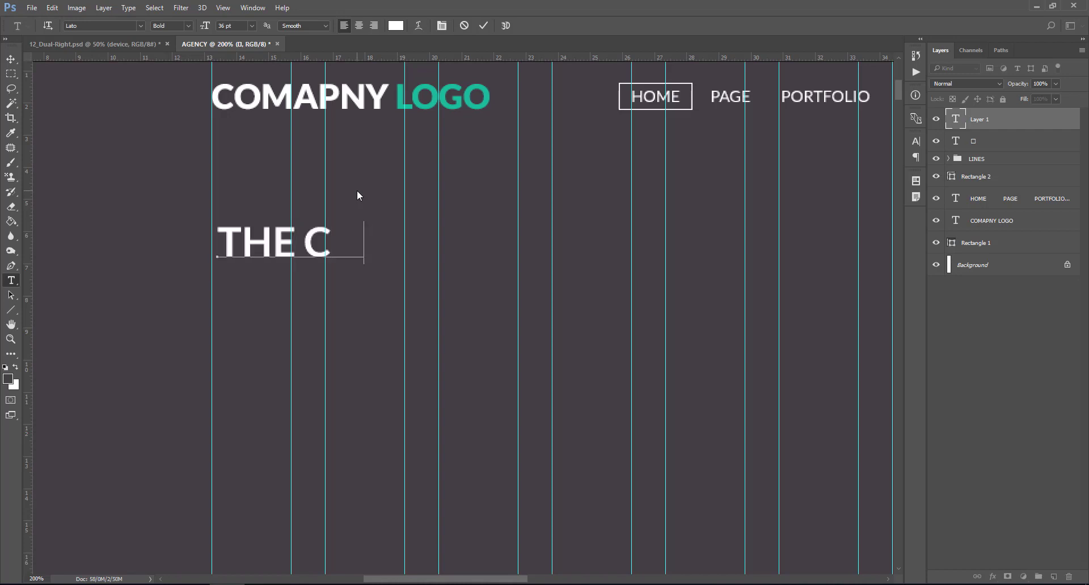
text(OMPANY)
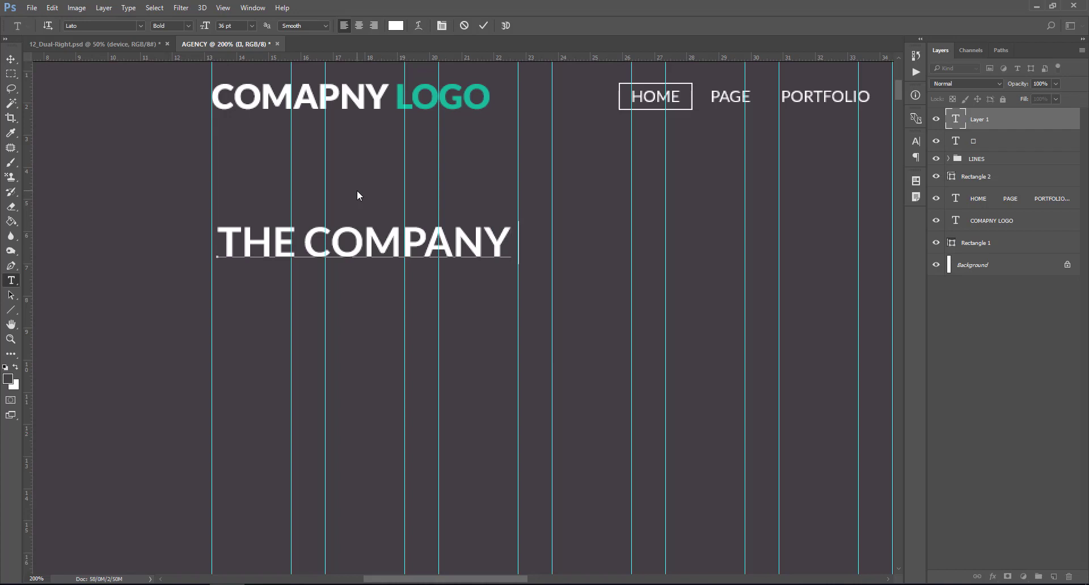
text( TI)
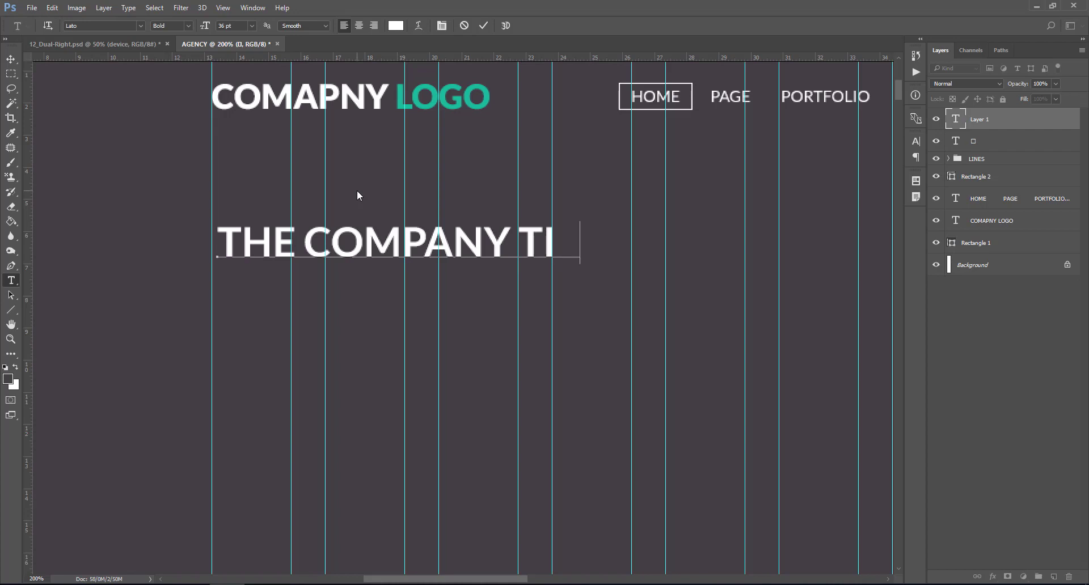
text(TLE AND)
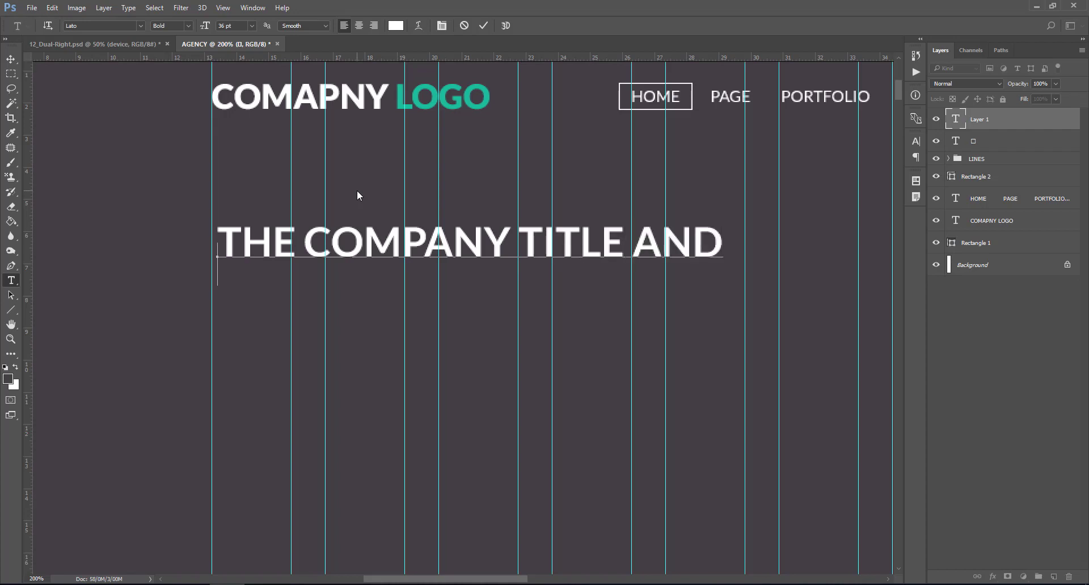
text(SLOGAN)
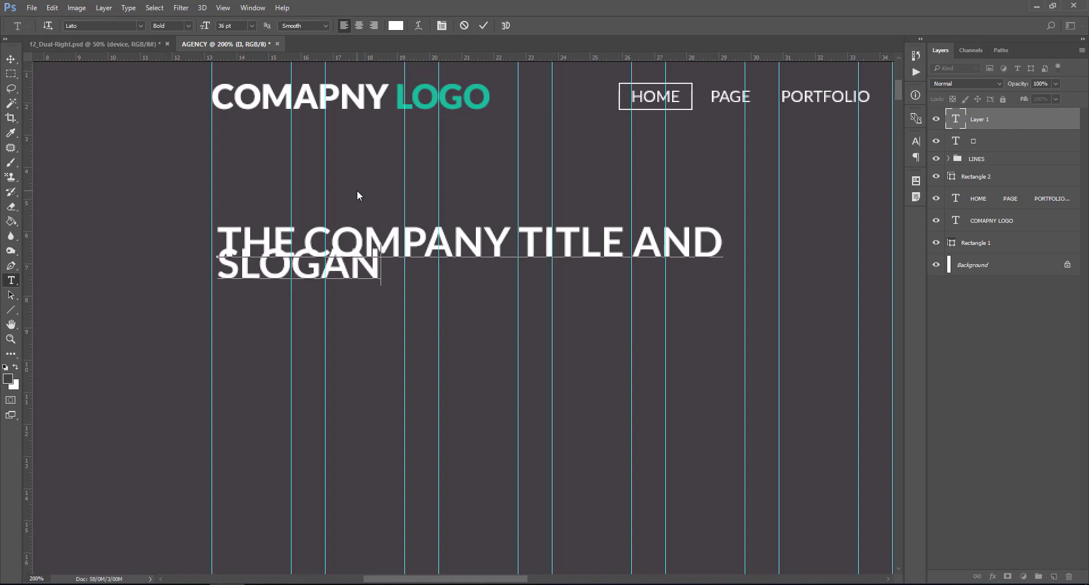
text(    GOES HERE)
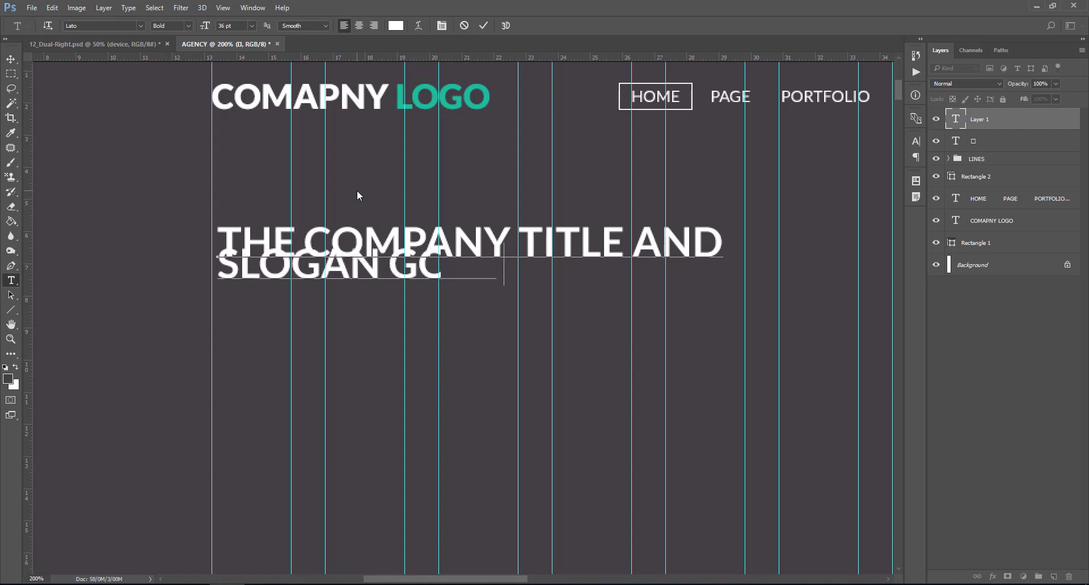
- Set the headline's leading to 48 pt in the Character panel
click(955, 119)
double_click(956, 121)
key(ctrl+t)
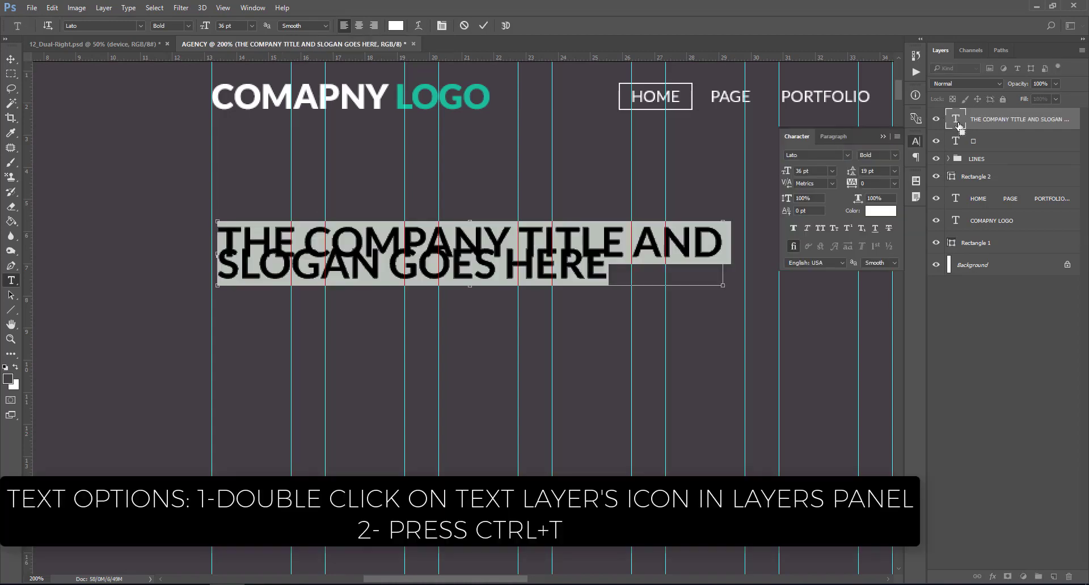
click(895, 172)
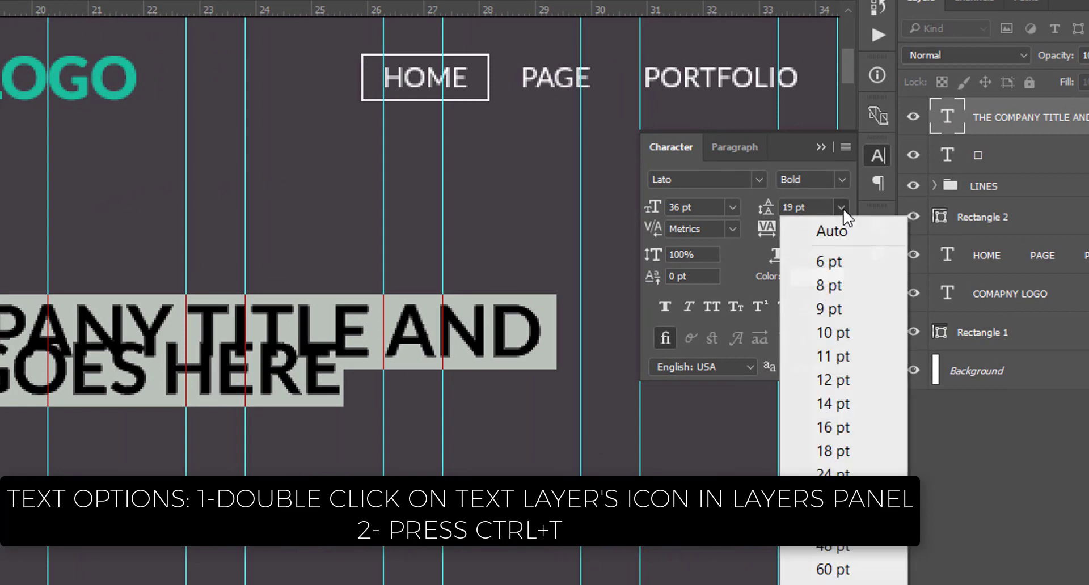
click(848, 542)
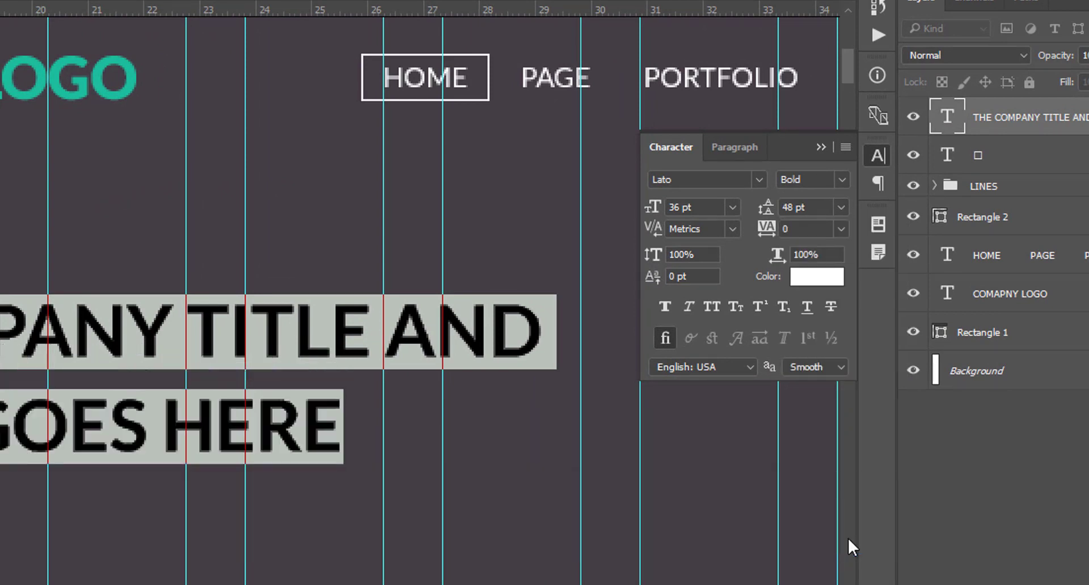
click(950, 120)
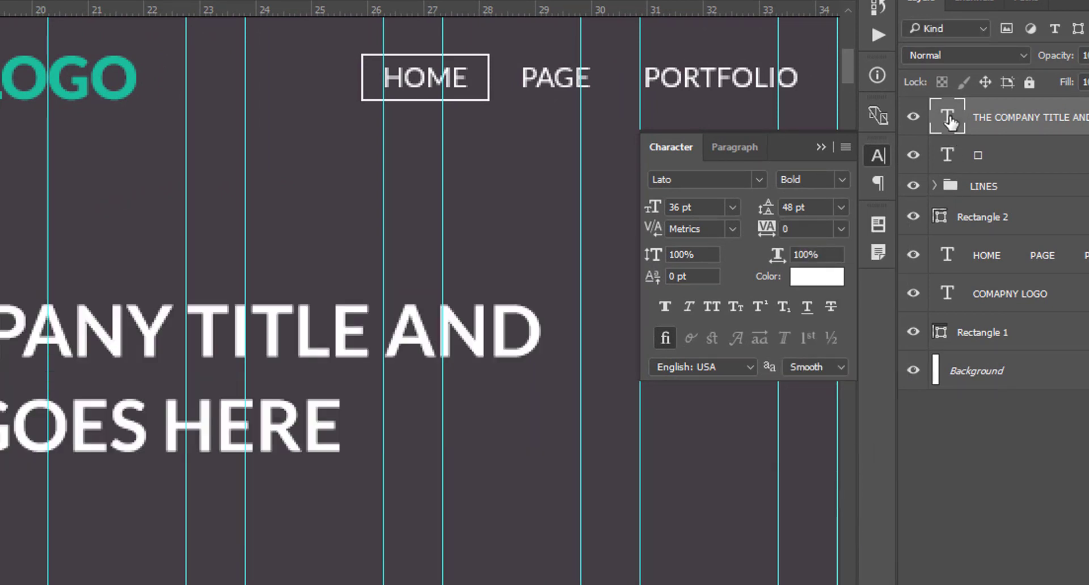
- Colour the word TITLE teal (#1abc9c), sampled from the logo
double_click(950, 121)
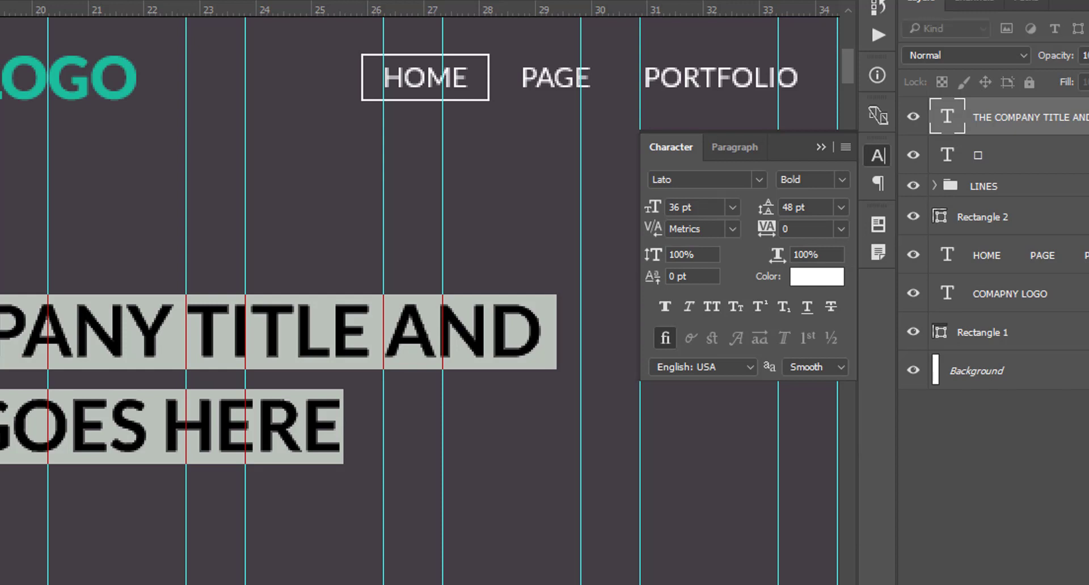
drag(196, 324, 354, 341)
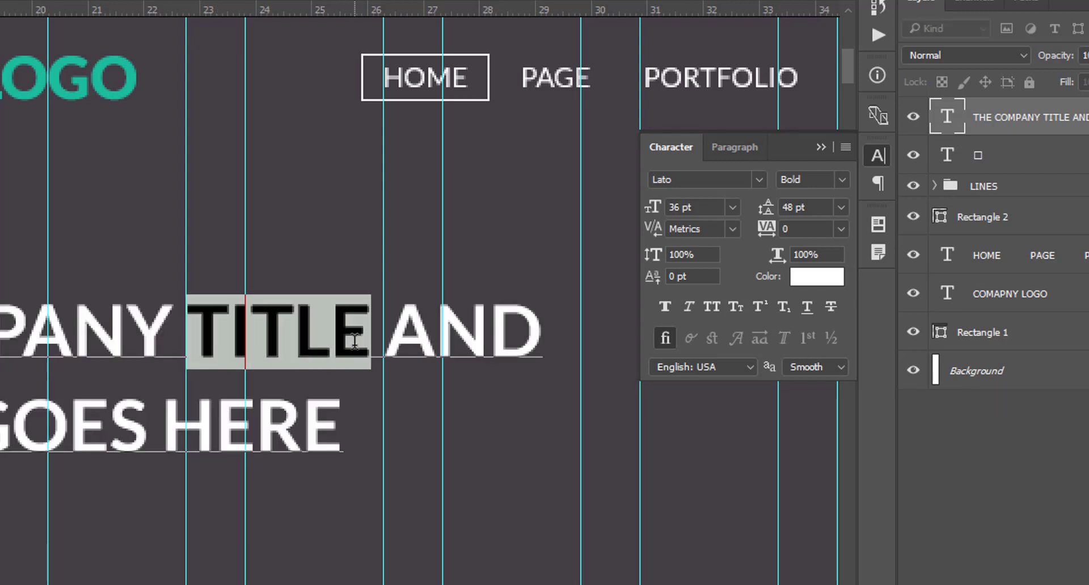
click(817, 276)
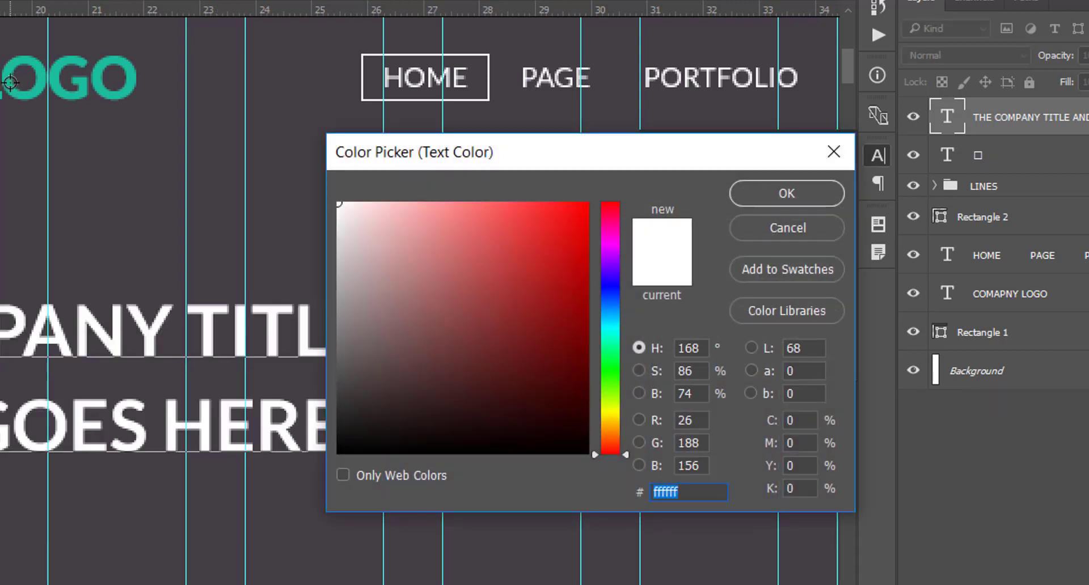
click(10, 83)
click(759, 193)
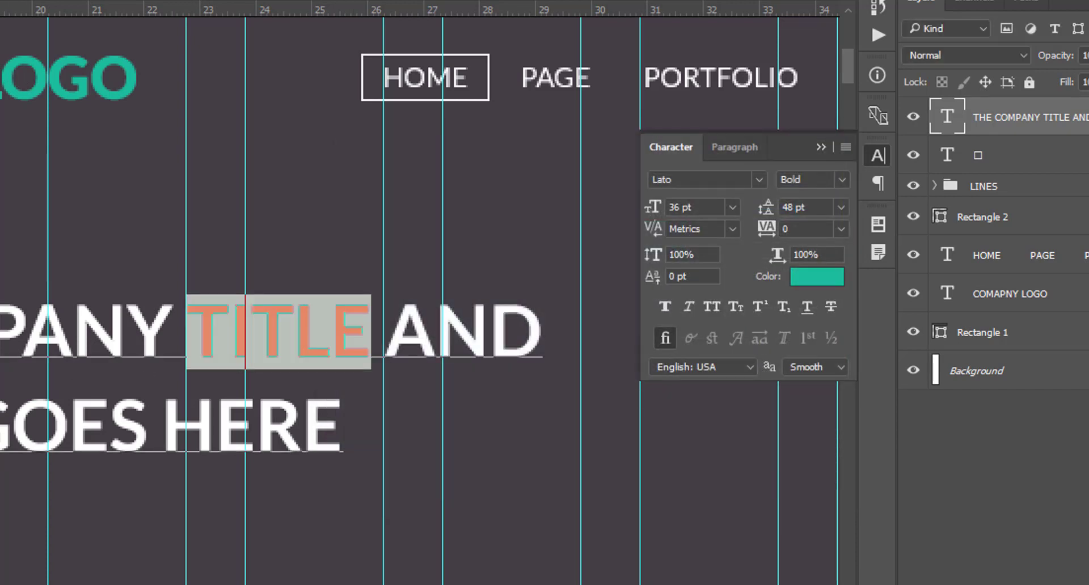
key(ctrl+Return)
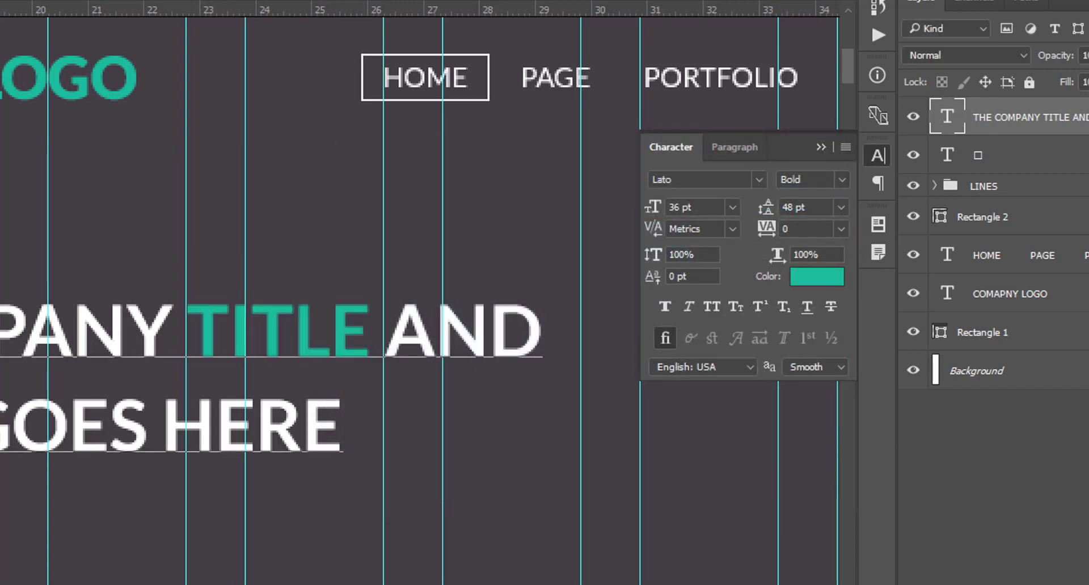
- Colour the word SLOGAN the same teal and collapse the Character panel
click(464, 331)
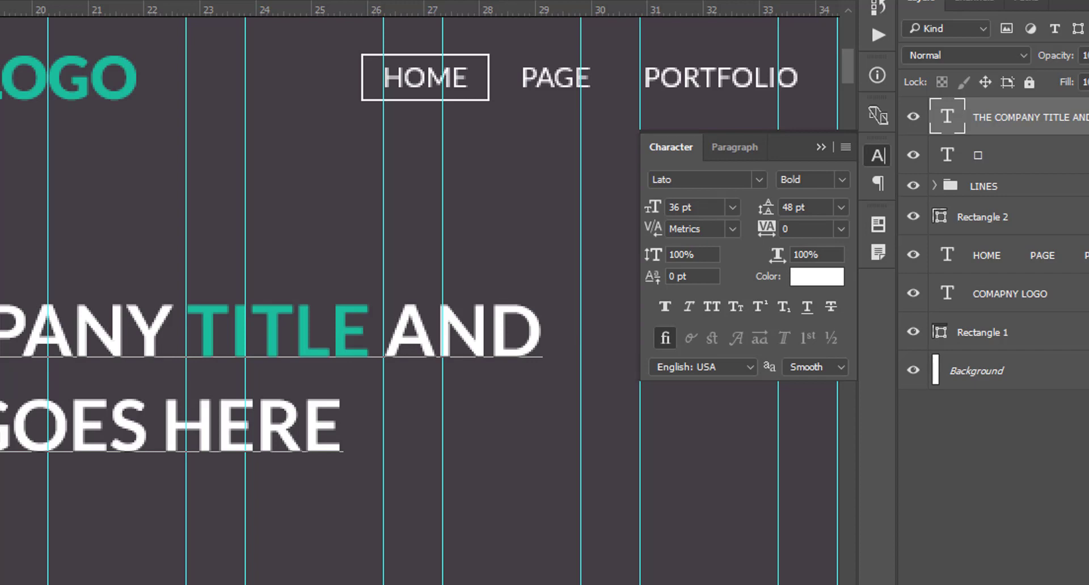
click(816, 276)
click(213, 316)
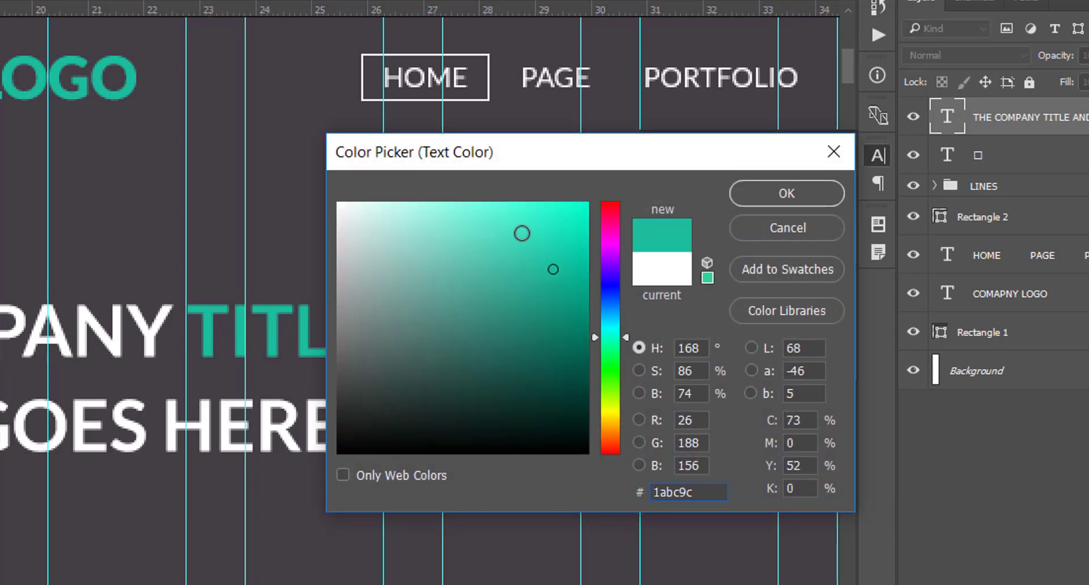
click(770, 191)
key(ctrl+Return)
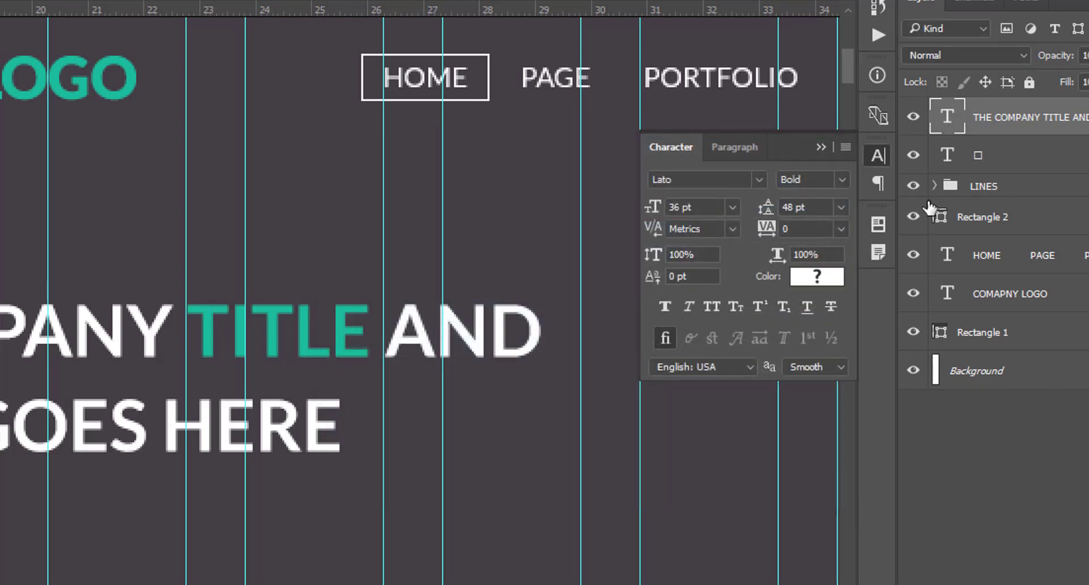
click(822, 148)
drag(850, 62, 849, 67)
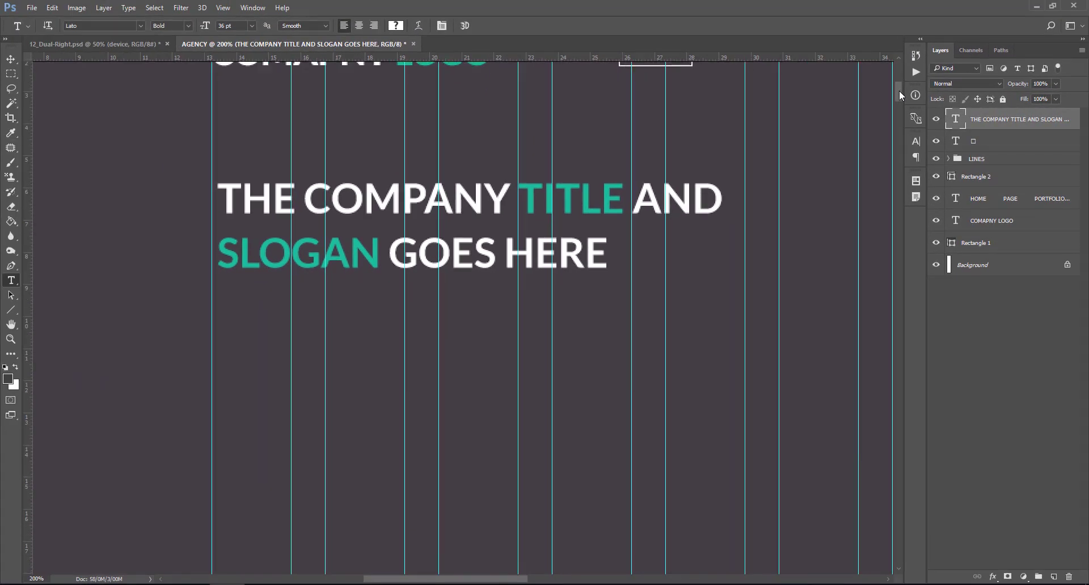
- Zoom out to 100% and drag the headline text layer a few pixels lower
key(ctrl+minus)
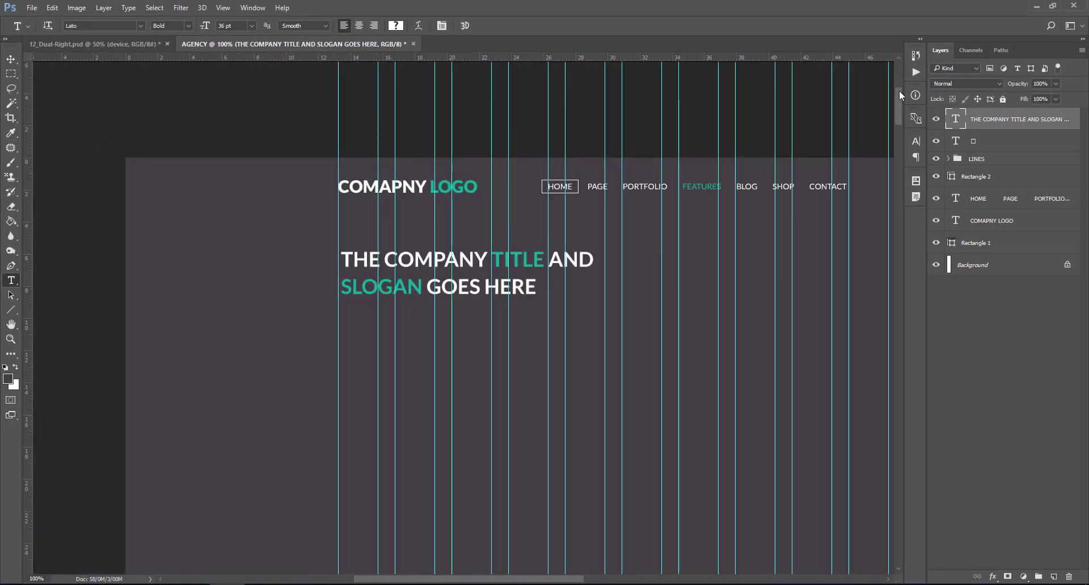
drag(899, 94, 897, 99)
click(11, 59)
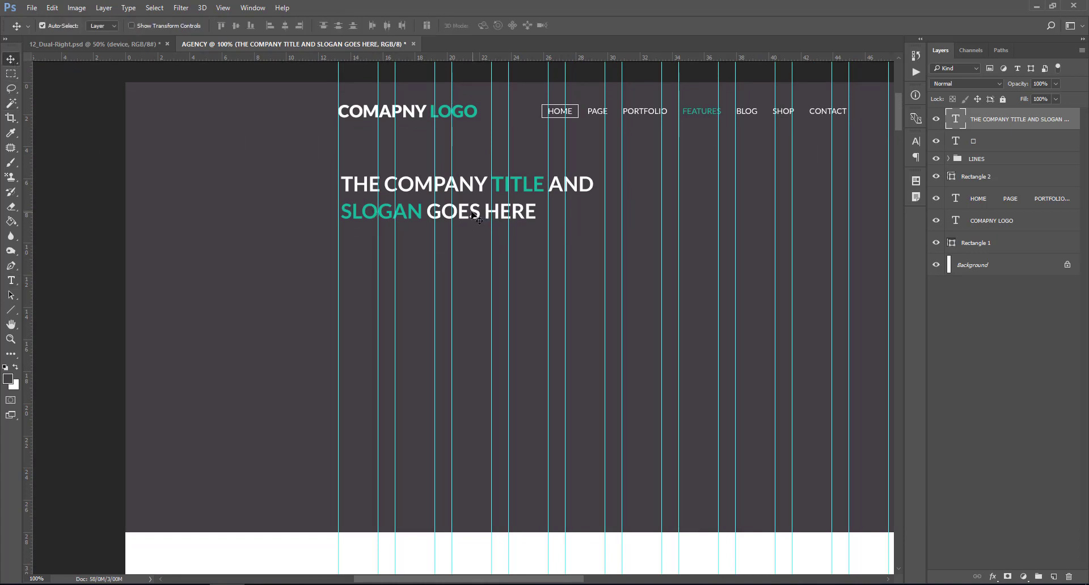
drag(470, 218, 471, 256)
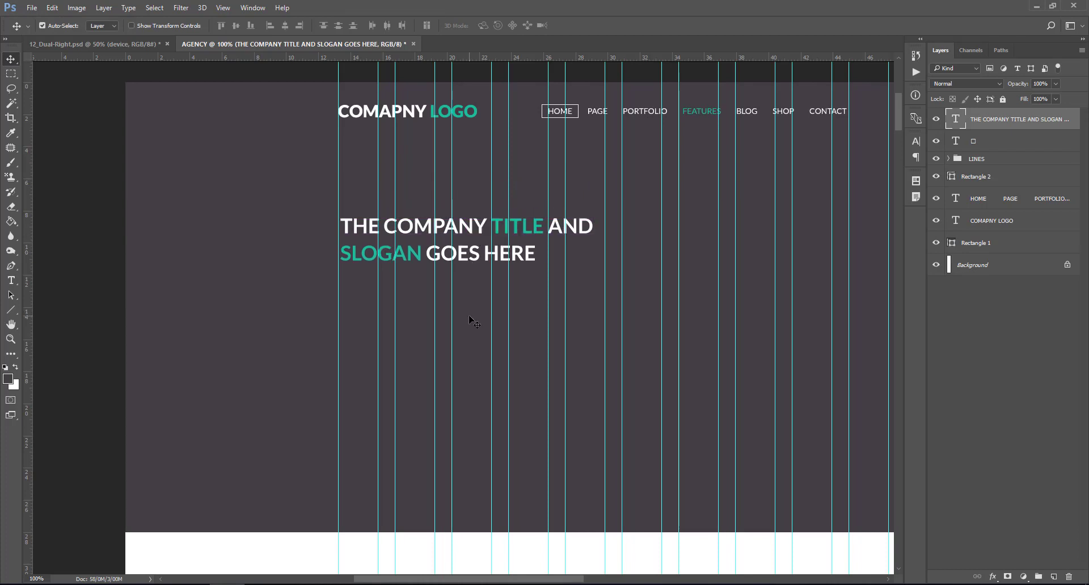
- Start a new 18 pt Lato Regular text line below the headline
click(11, 280)
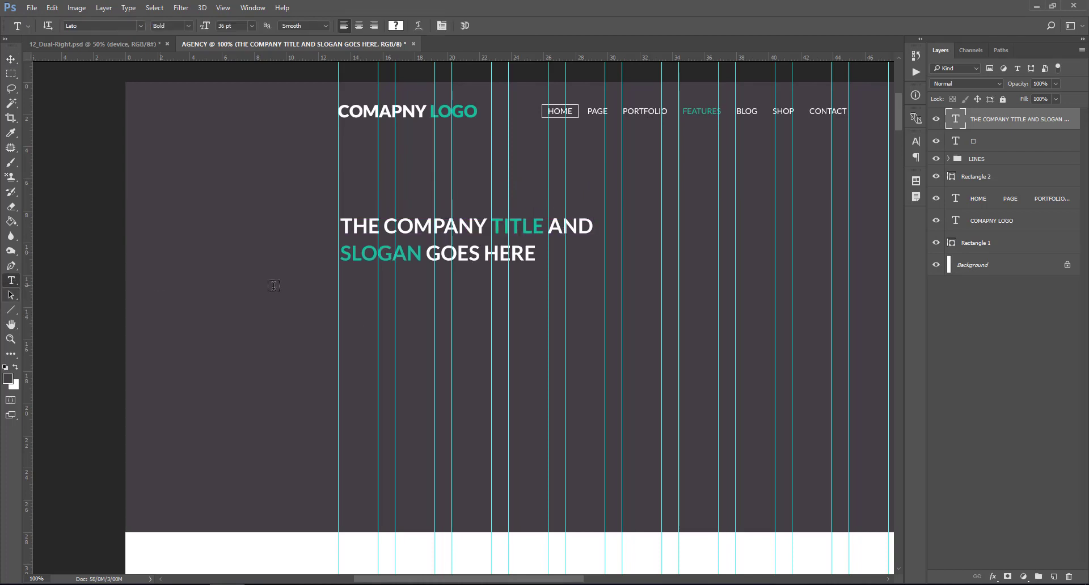
click(344, 292)
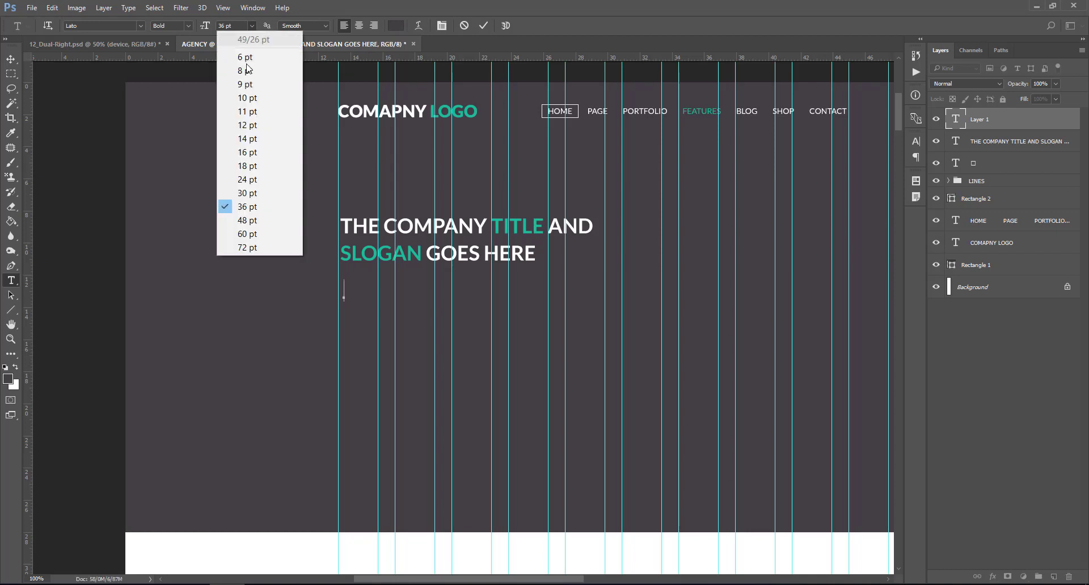
click(252, 26)
click(251, 165)
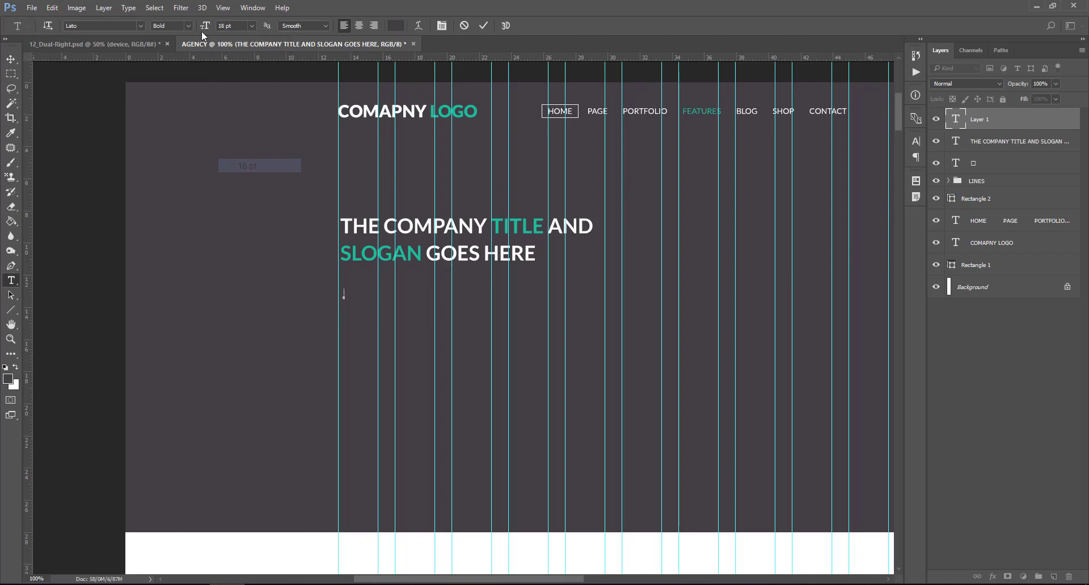
click(188, 25)
click(183, 37)
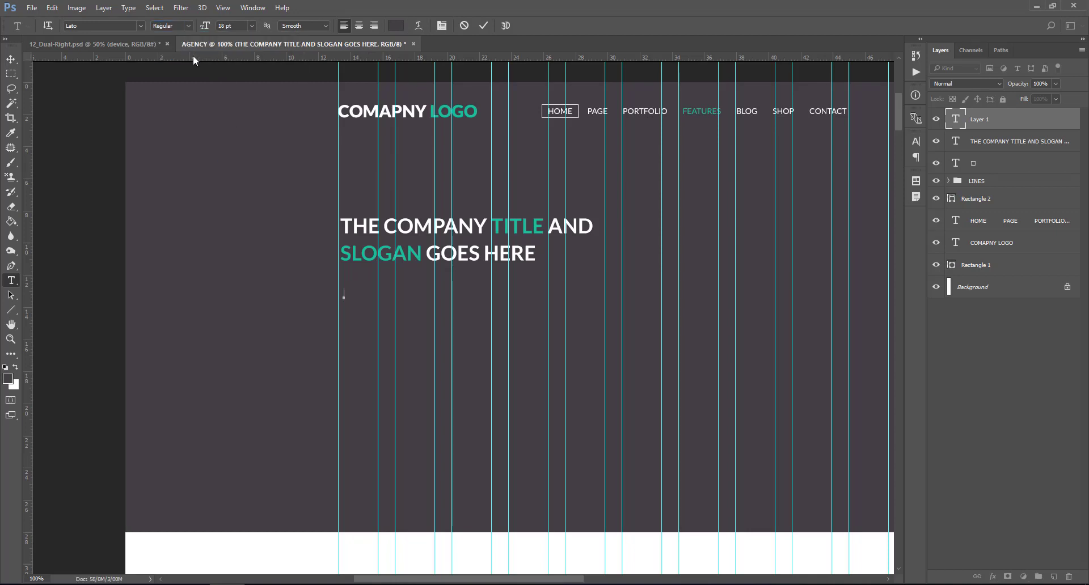
key(ctrl+plus)
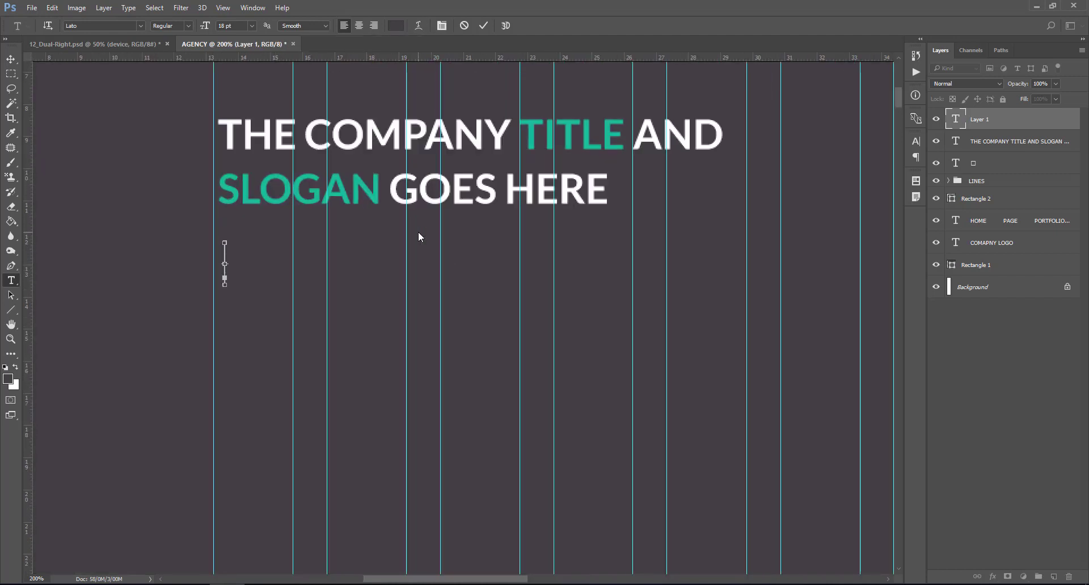
text(________)
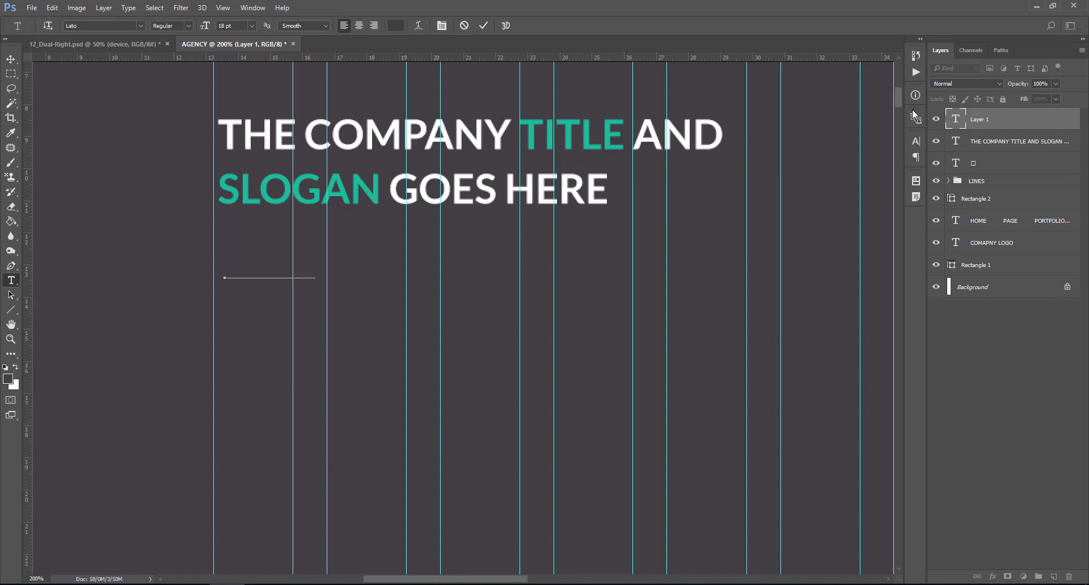
- Colour the new subheading text white (#ffffff)
double_click(957, 120)
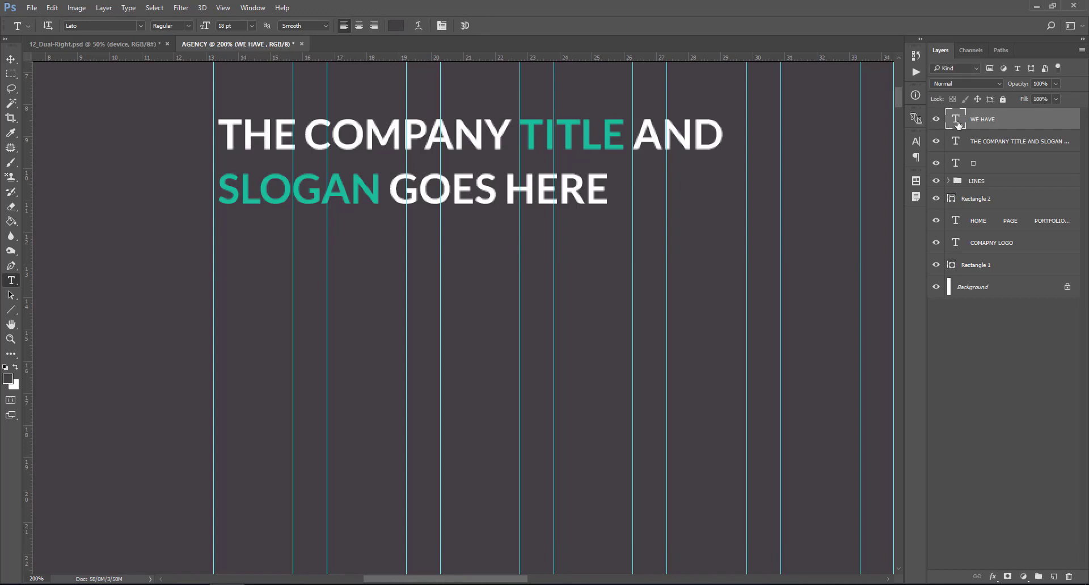
click(395, 25)
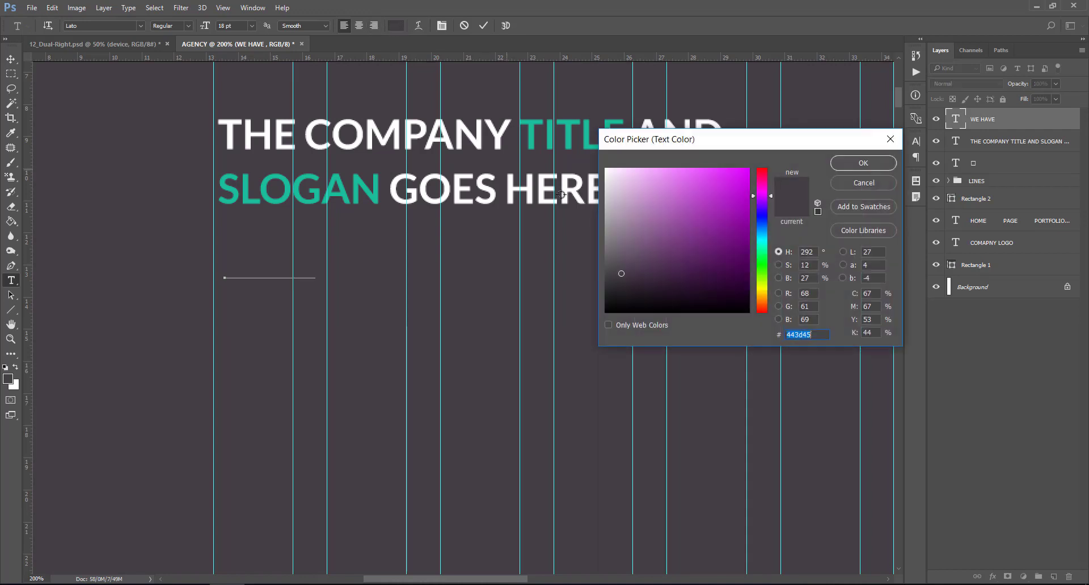
drag(566, 163, 565, 159)
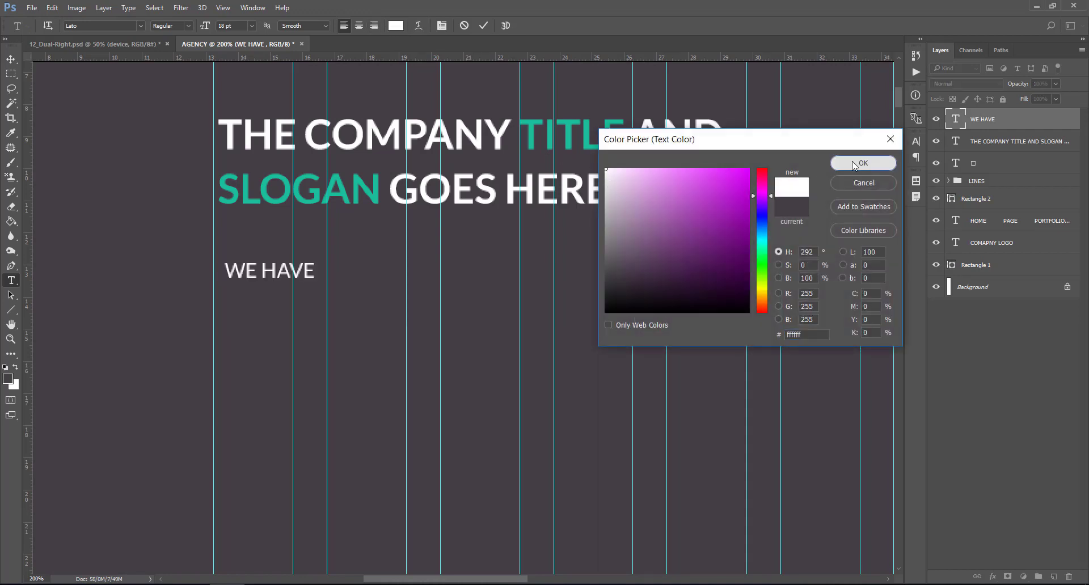
click(862, 164)
- Complete the subheading as 'WE HAVE EVERYTHING YOU WANT' and commit it
click(957, 123)
double_click(957, 124)
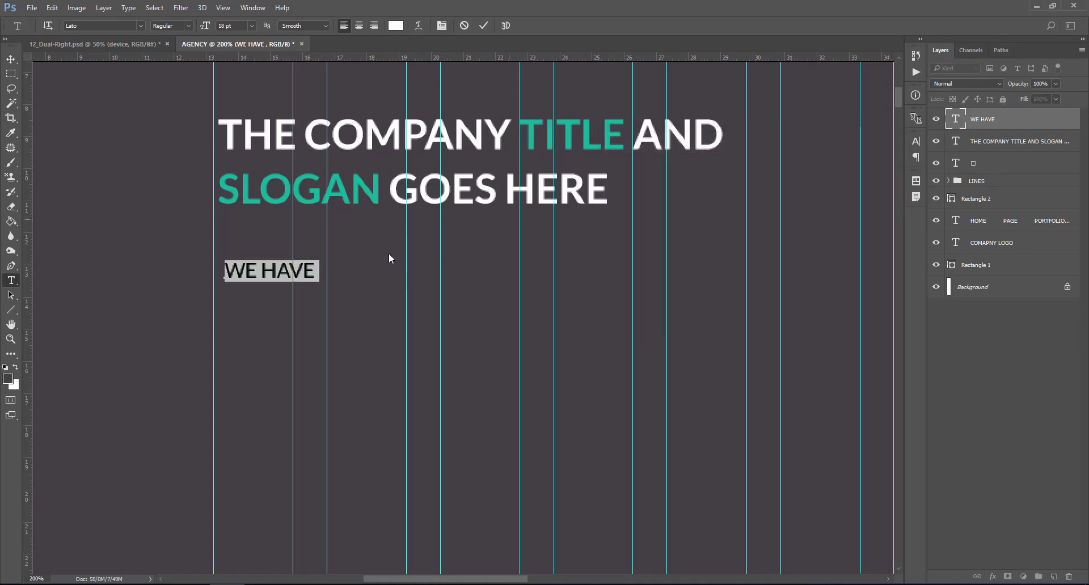
click(321, 271)
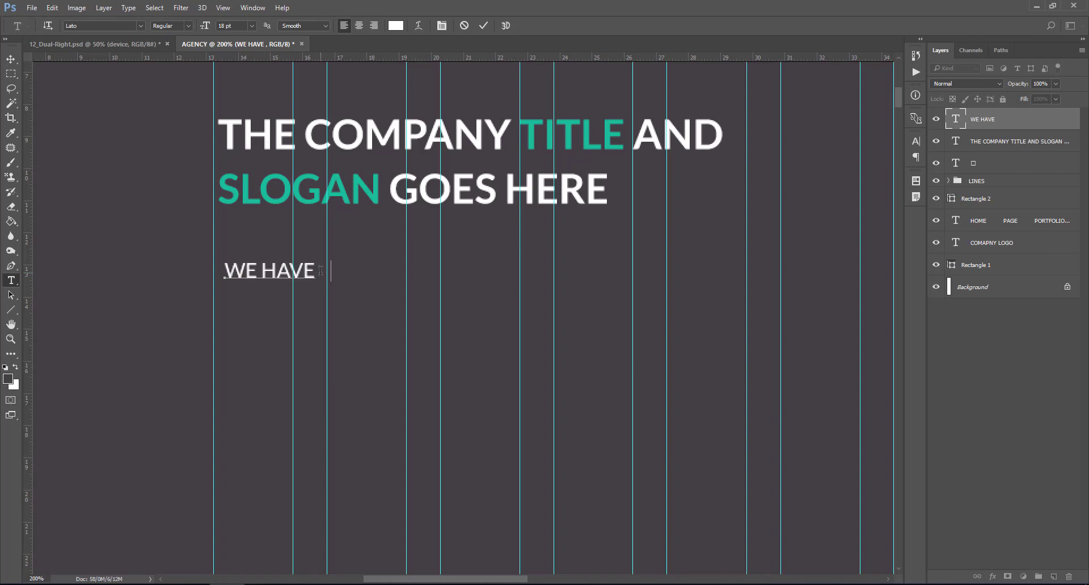
text(EVERYTHING YOU)
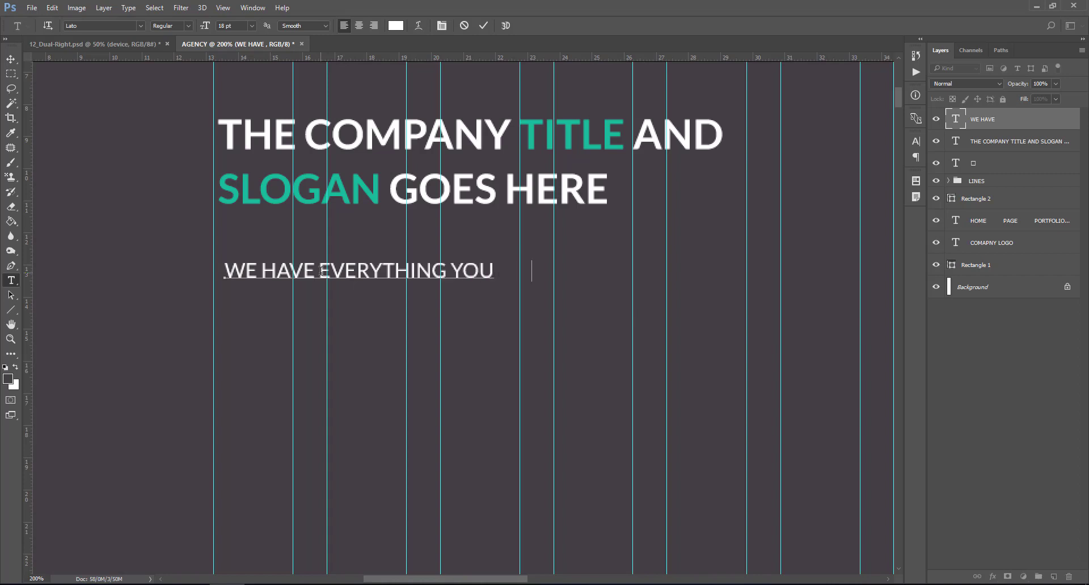
text( WANT)
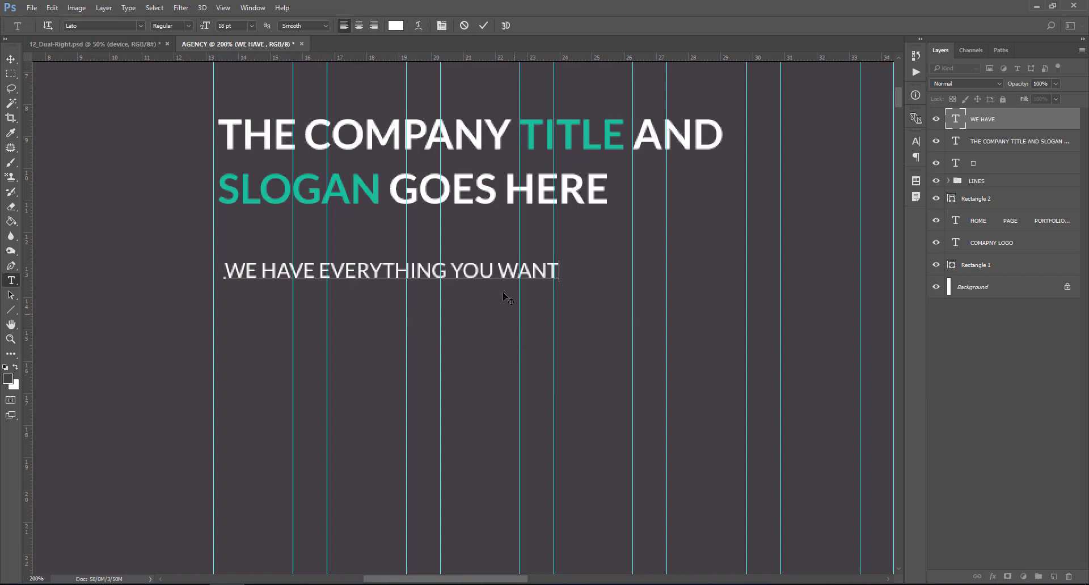
key(ctrl+Return)
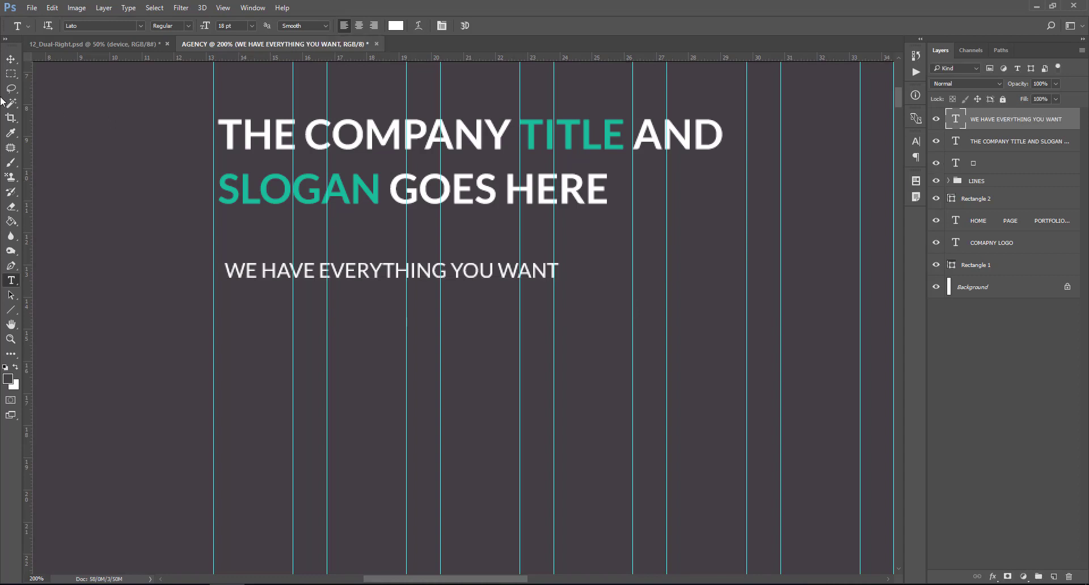
- Align the subheading and headline to the same left guide
key(v)
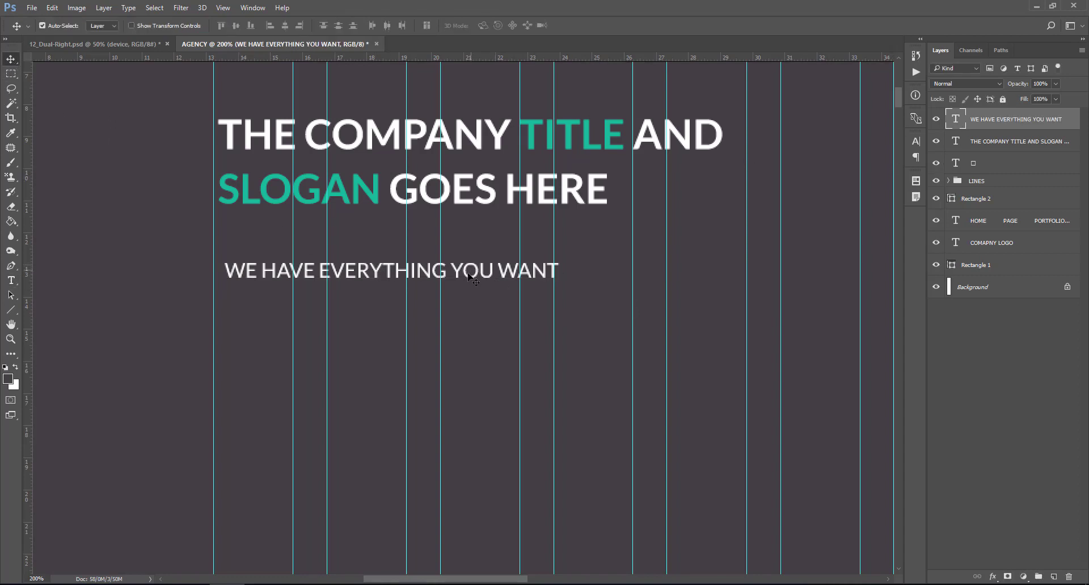
drag(485, 275, 473, 275)
drag(282, 186, 277, 188)
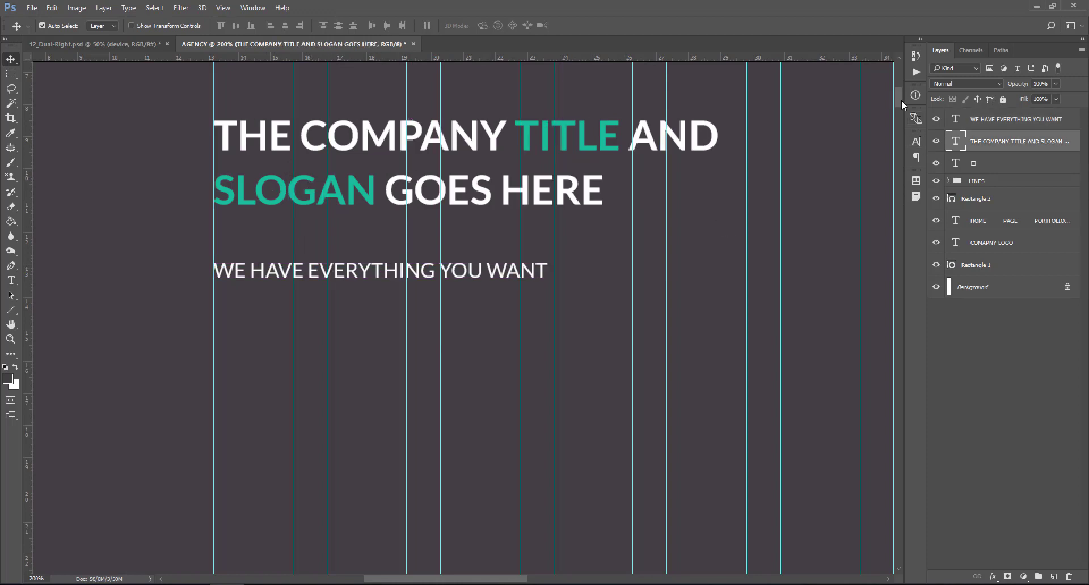
drag(901, 100, 900, 105)
- Draw a paragraph text box below the subheading and make it slightly taller
key(t)
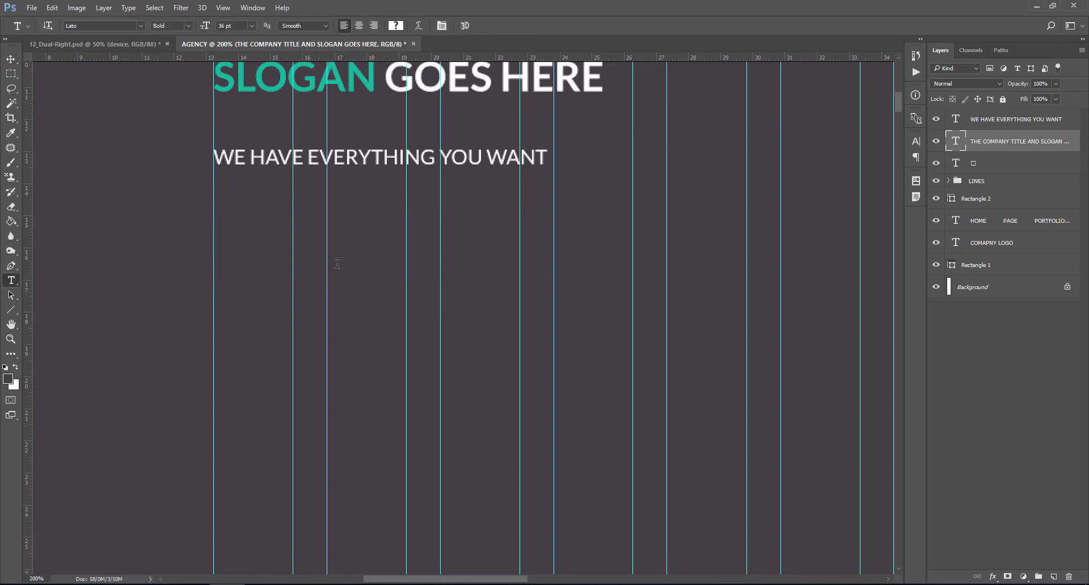
drag(215, 199, 546, 310)
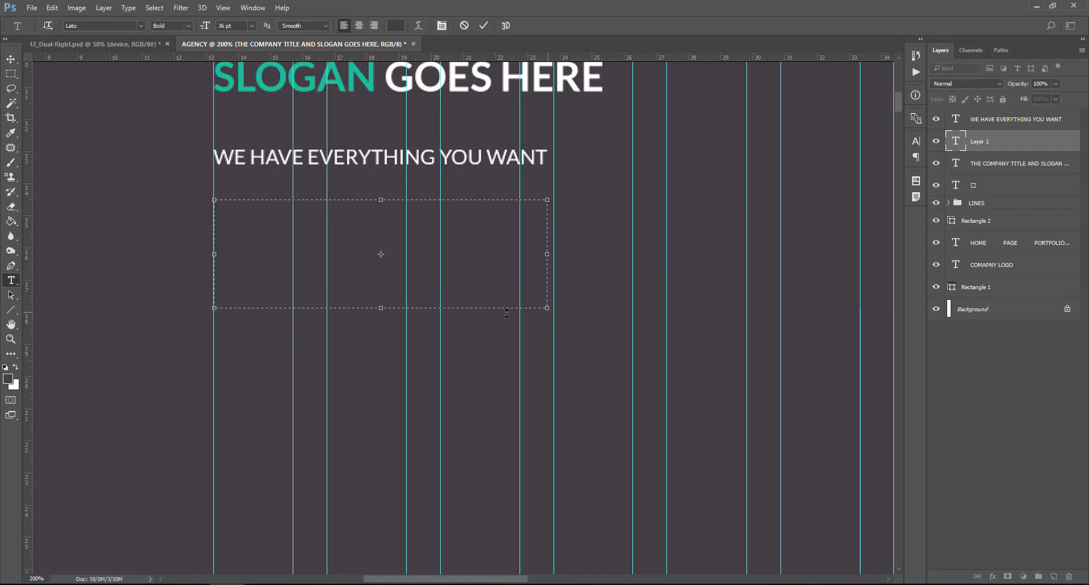
drag(382, 314, 382, 317)
- Generate and copy 4 sentences of lorem ipsum on loremipsum.io, then return to Photoshop
click(409, 584)
click(172, 4)
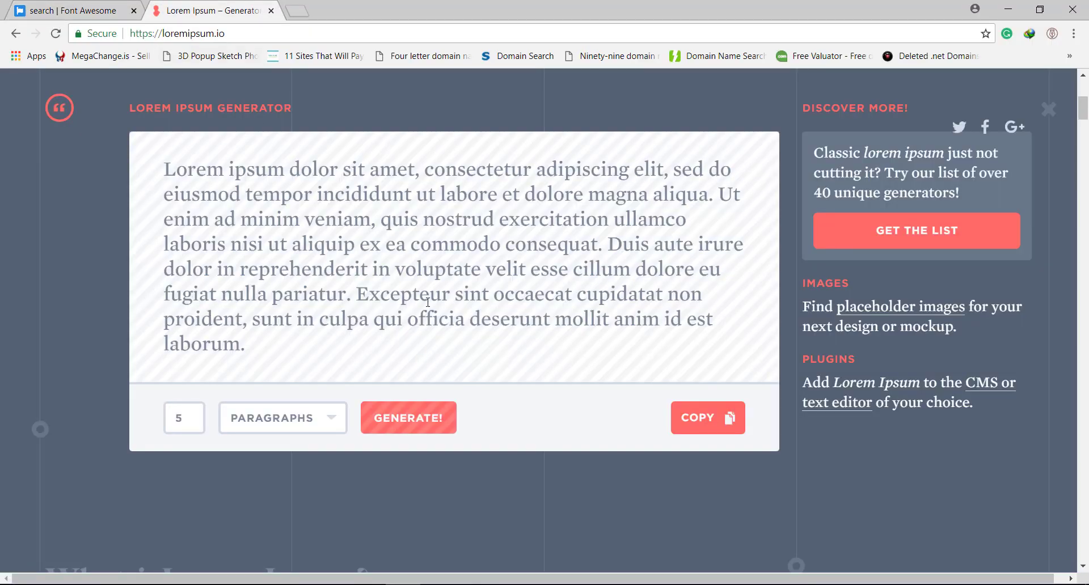
scroll(428, 302, down, 1)
click(306, 347)
click(251, 377)
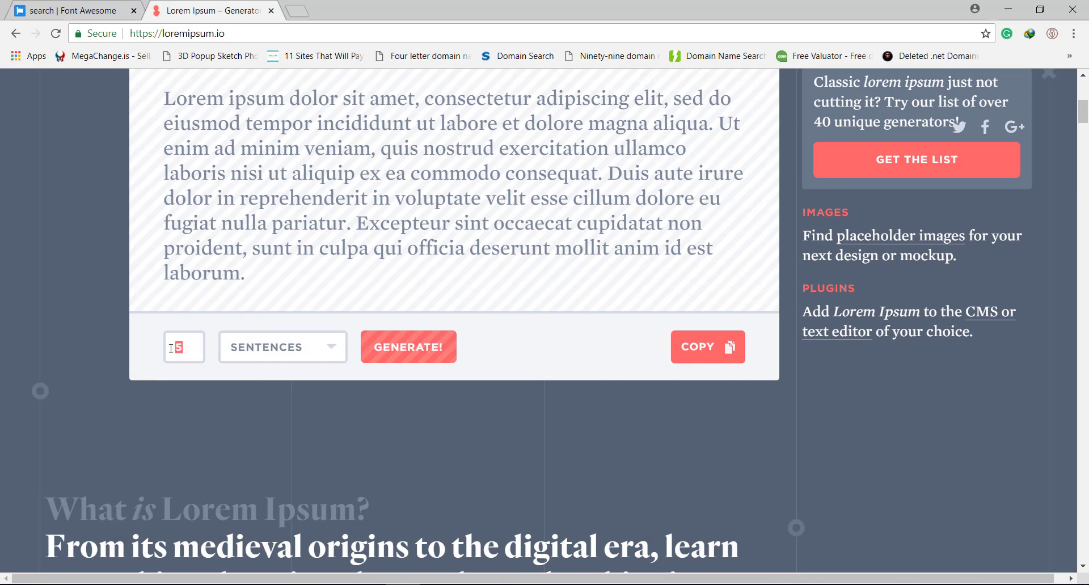
text(4)
click(401, 350)
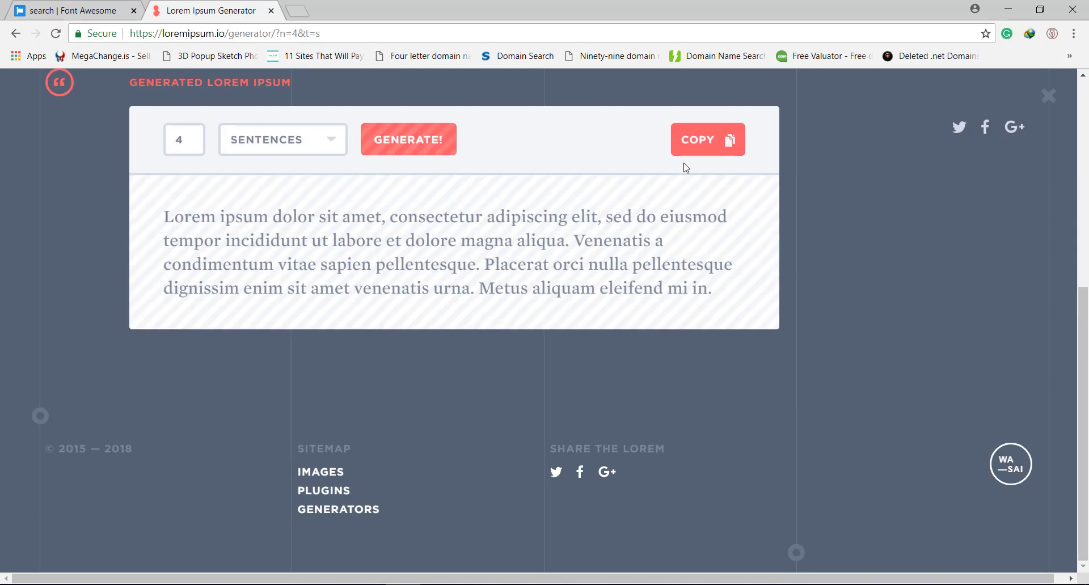
click(685, 157)
key(alt+Tab)
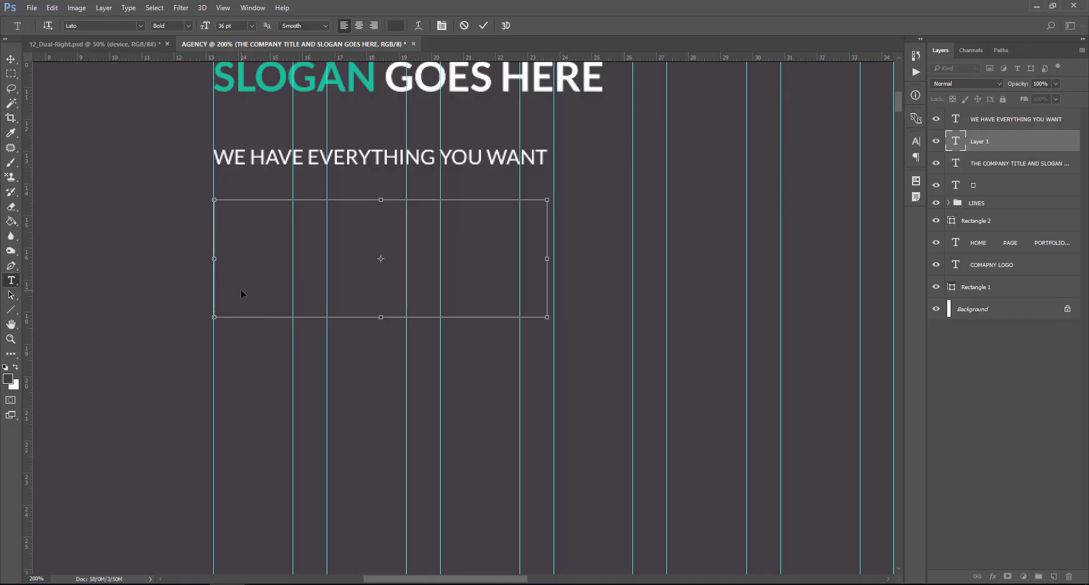
- Commit the pasted lorem ipsum and colour it white (#ffffff)
click(956, 145)
double_click(956, 143)
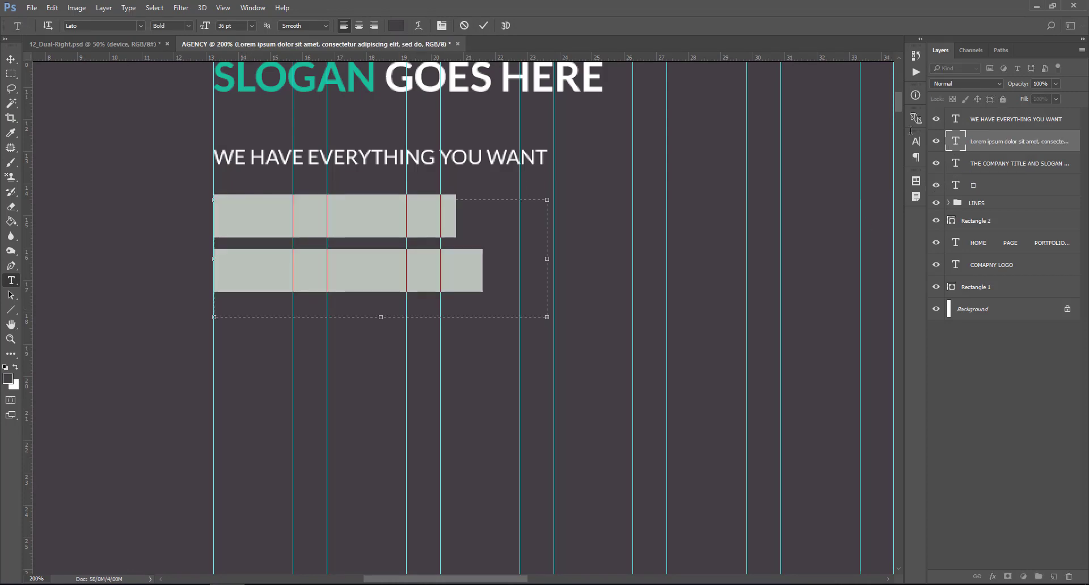
click(396, 25)
text(ffffff)
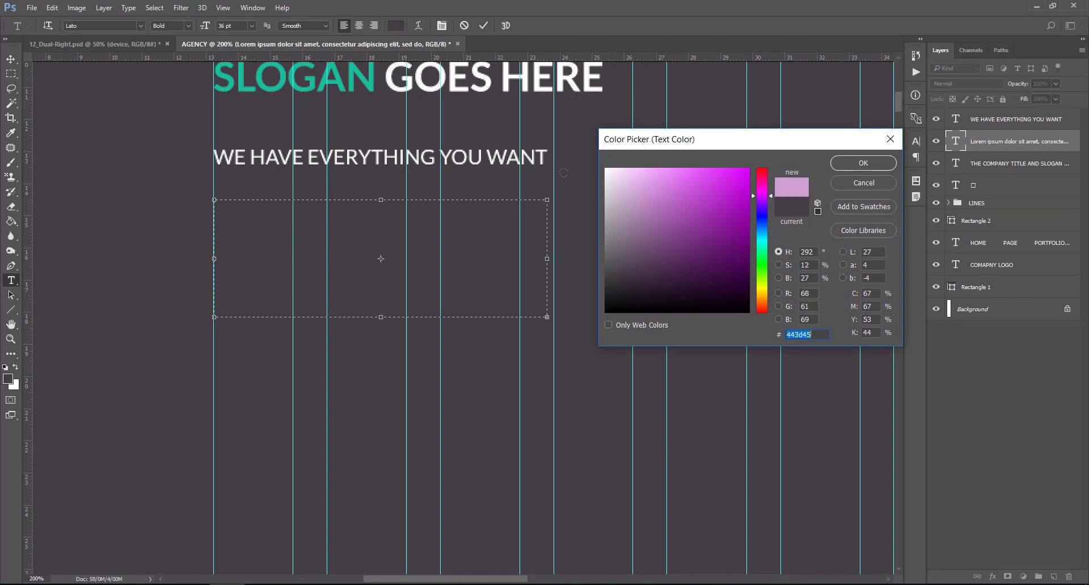
click(863, 164)
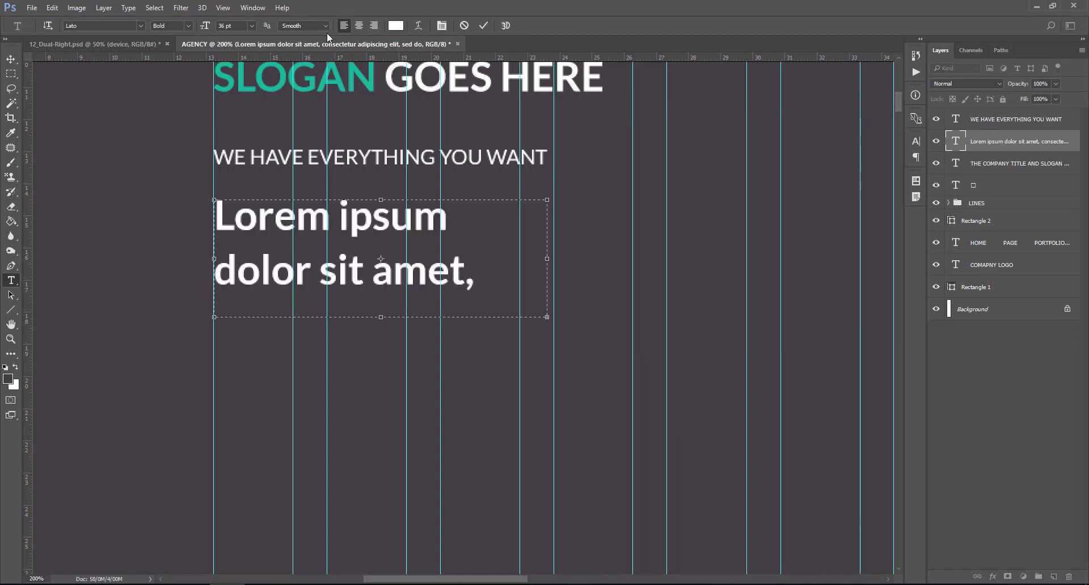
- Set the lorem ipsum paragraph to 14 pt
click(251, 26)
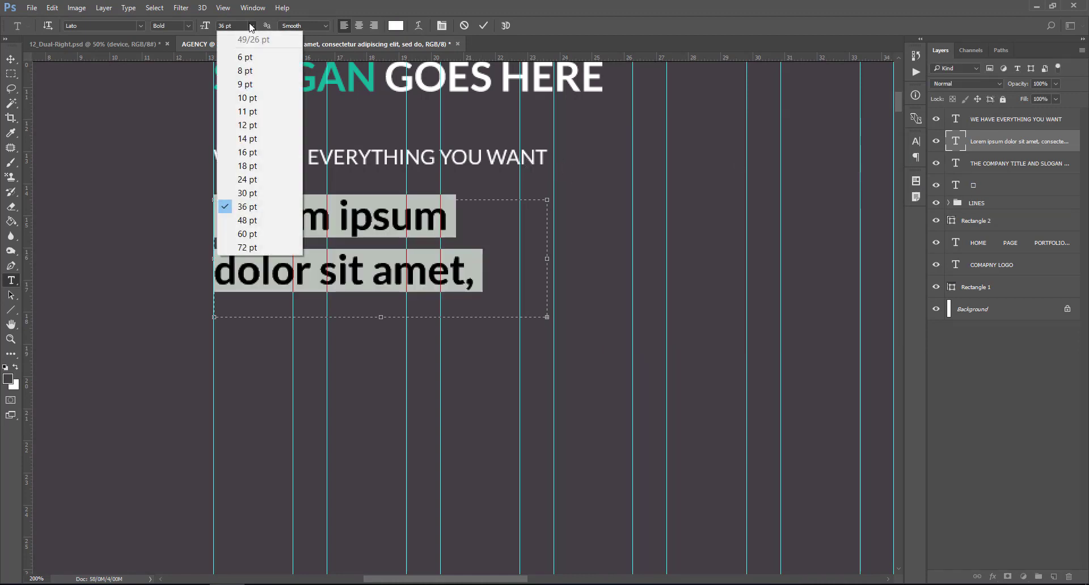
click(248, 138)
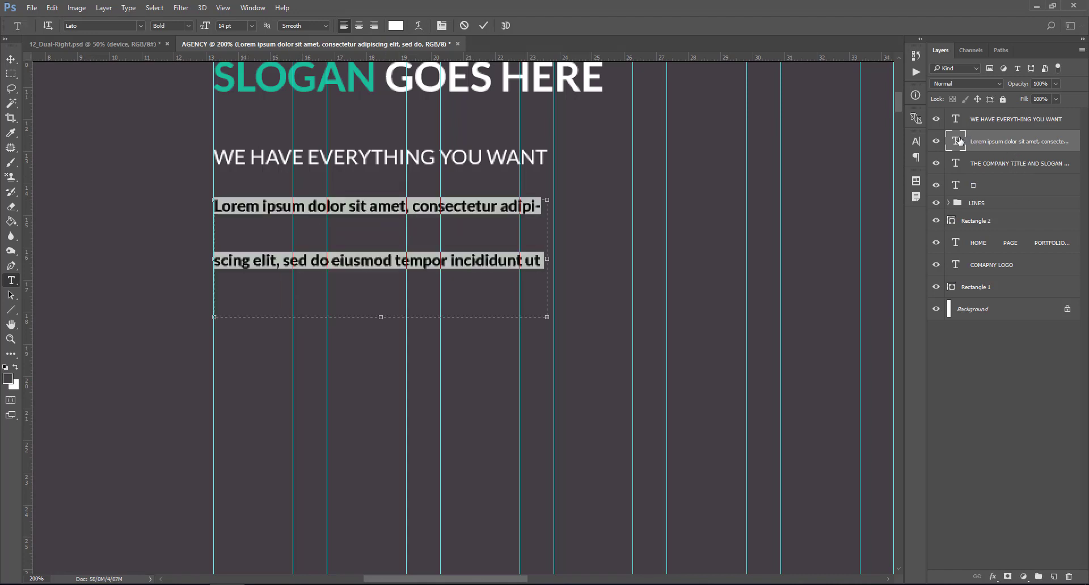
key(ctrl+t)
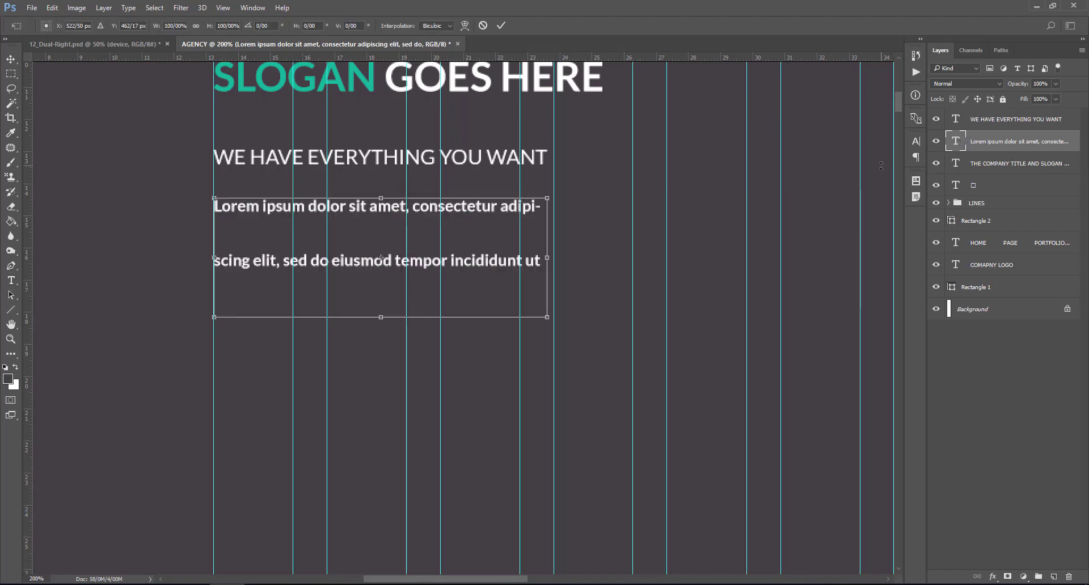
double_click(958, 144)
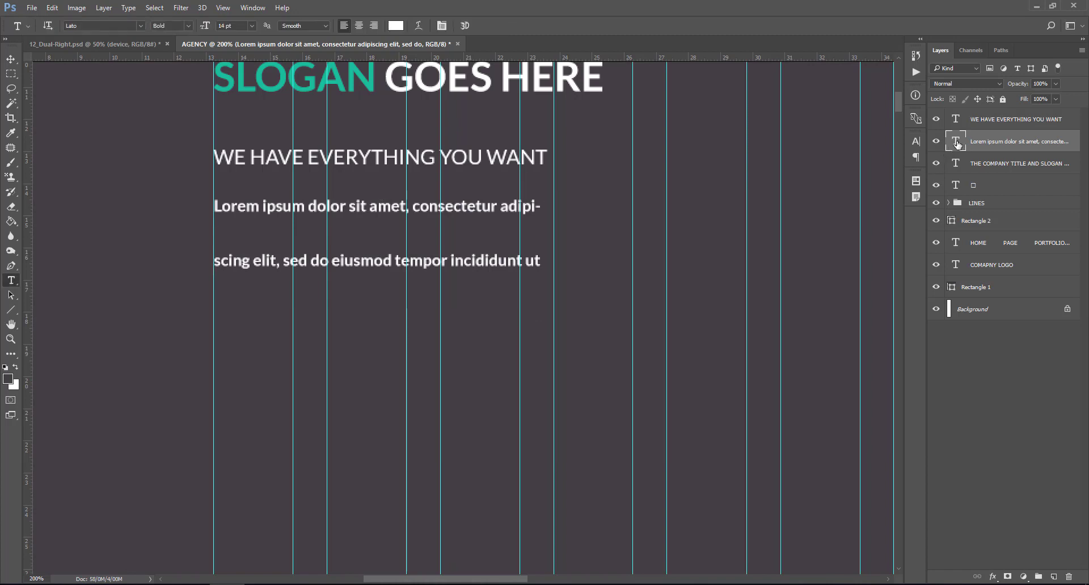
- Change the lorem ipsum paragraph from Bold to Lato Regular in the Character panel
key(ctrl+t)
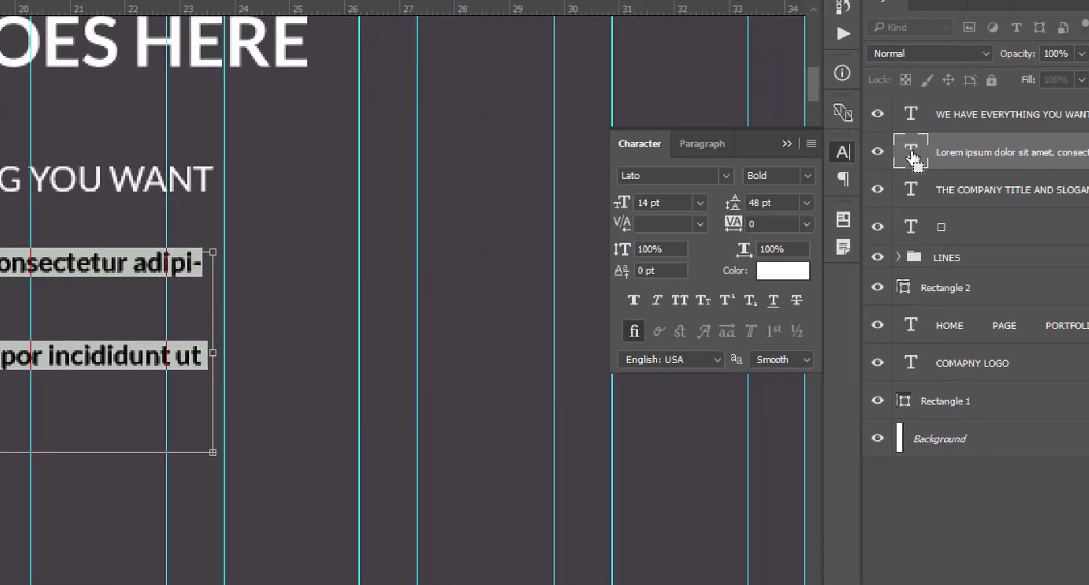
click(807, 201)
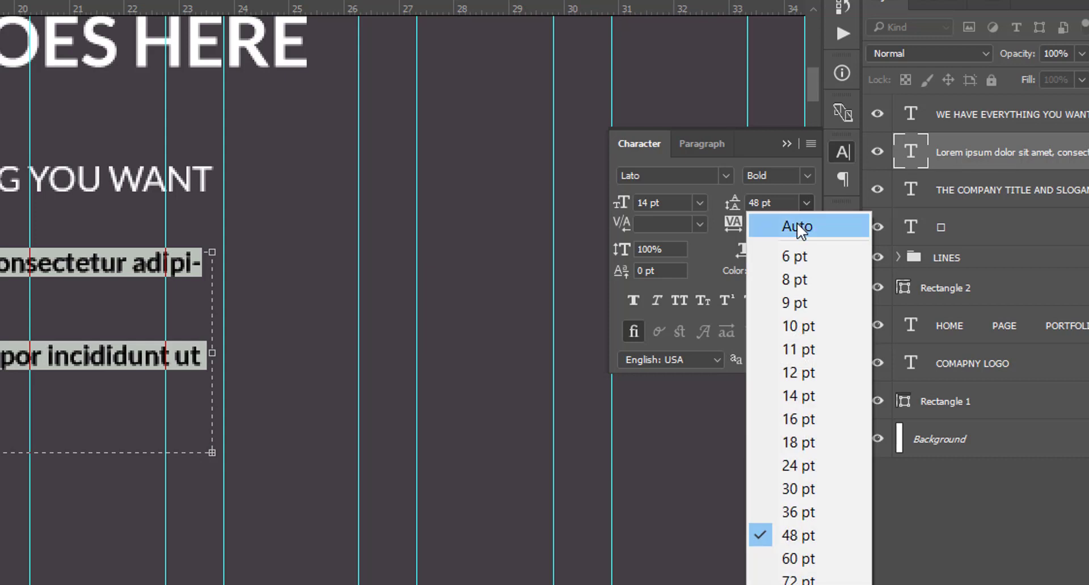
click(798, 222)
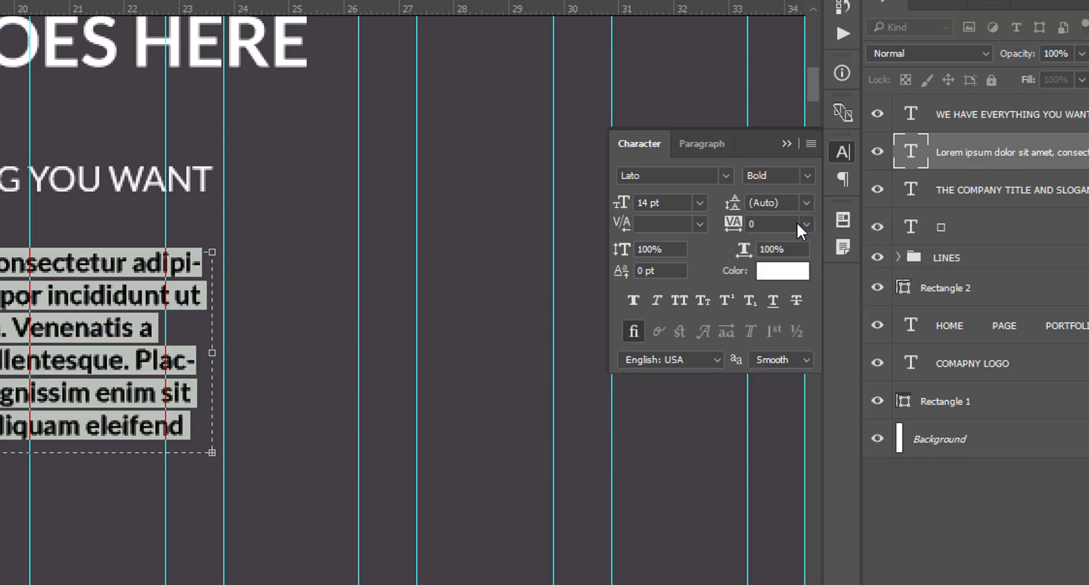
click(805, 201)
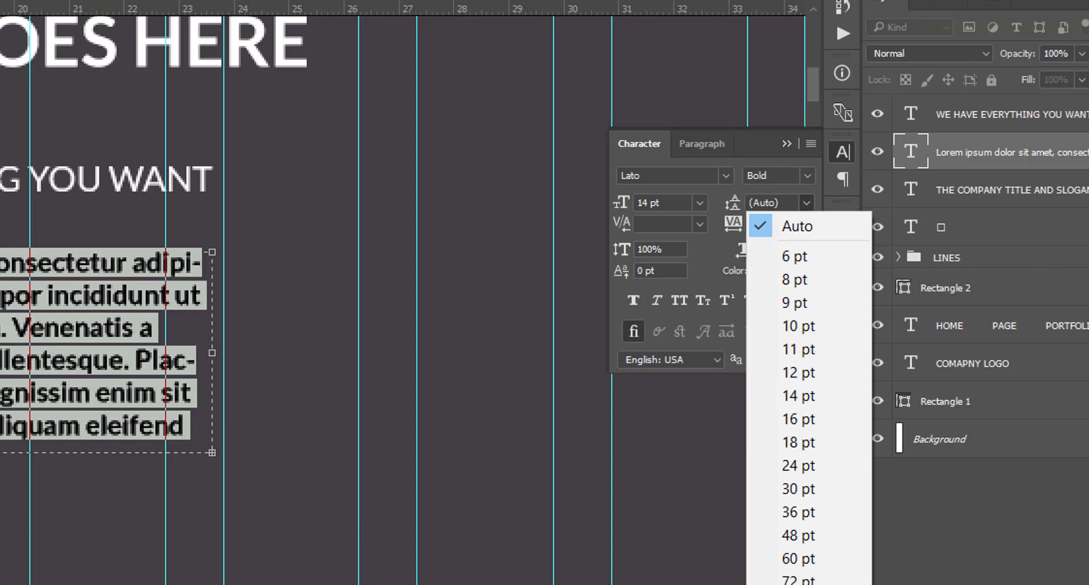
key(Escape)
key(ctrl+shift+b)
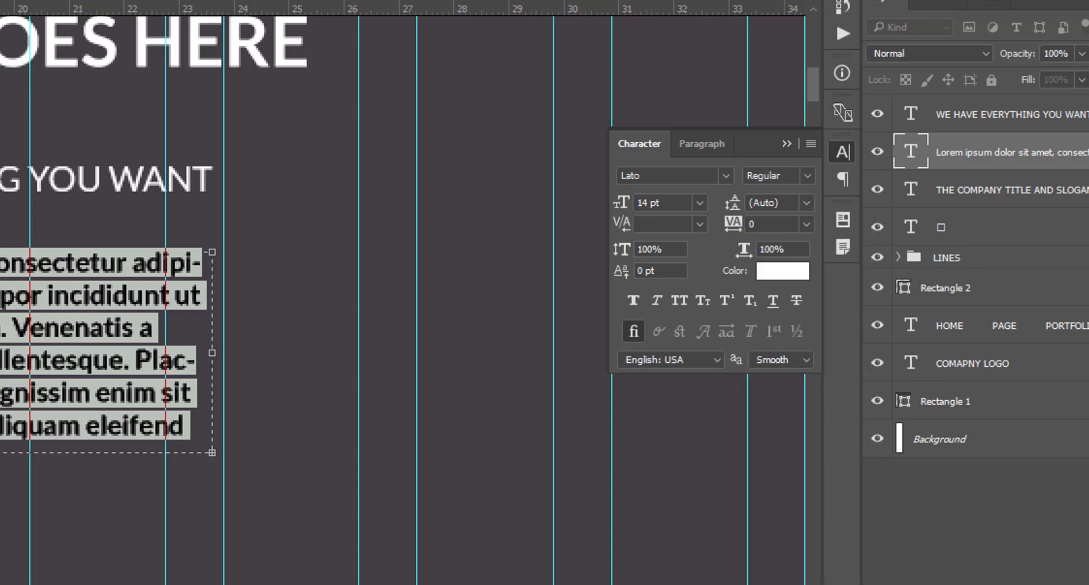
click(911, 153)
- Delete the paragraph's last two lines and shrink the box to four lines
double_click(911, 153)
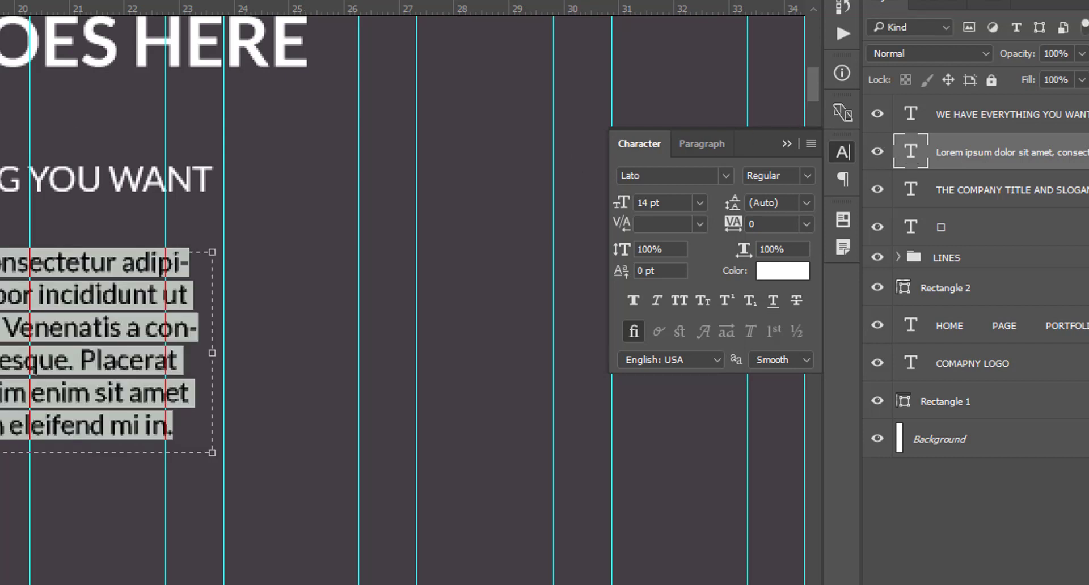
drag(212, 453, 212, 568)
drag(180, 436, 0, 397)
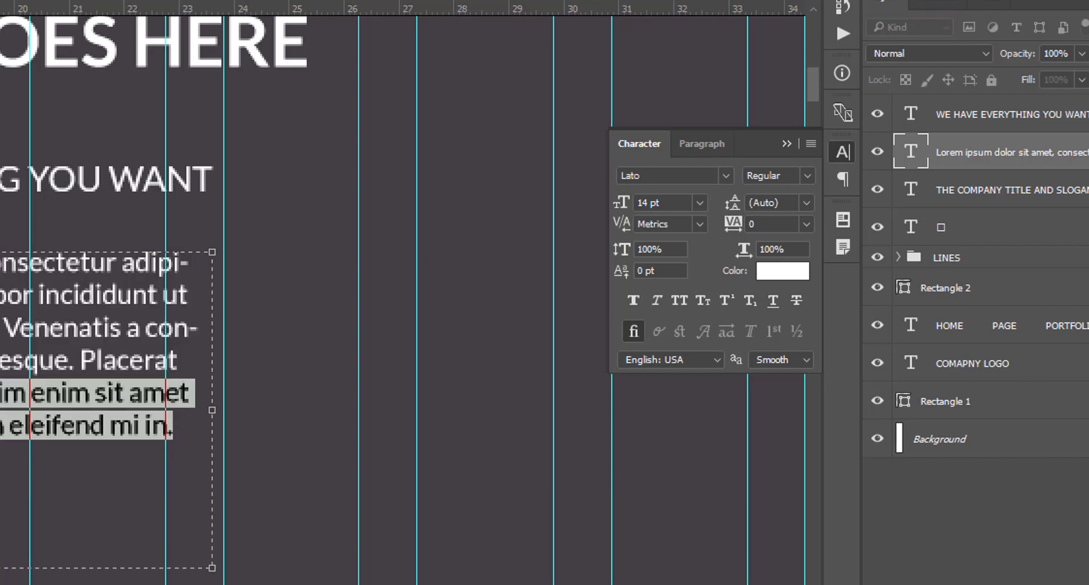
key(BackSpace)
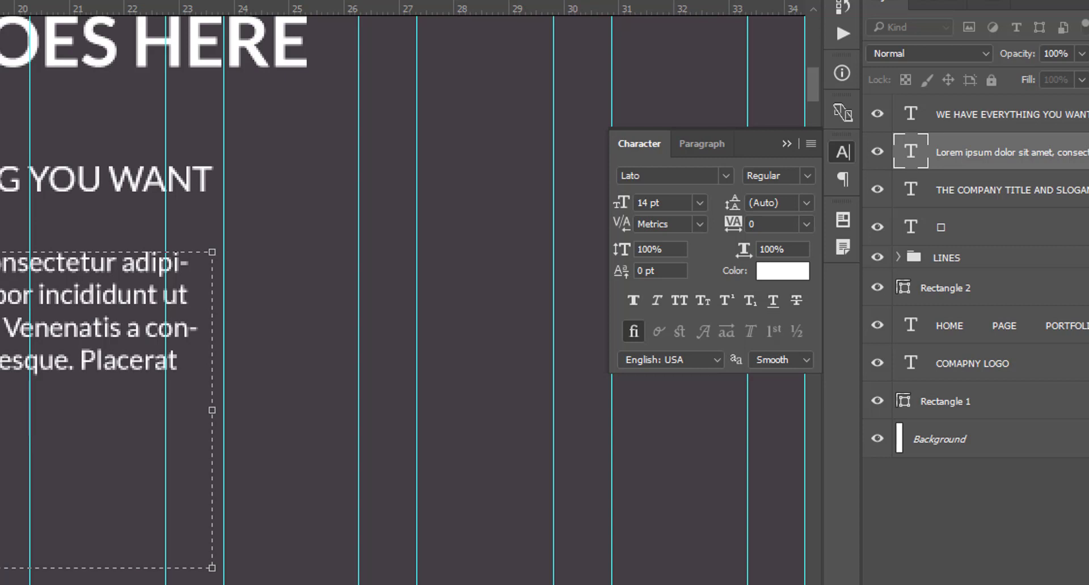
drag(2, 568, 3, 413)
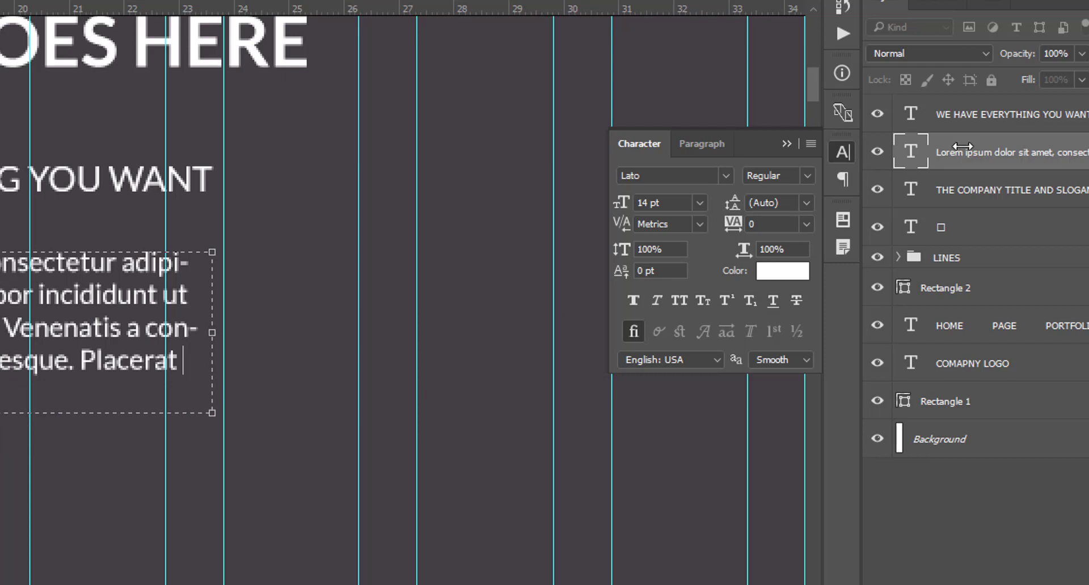
- Set the paragraph's line spacing to 24 pt
double_click(911, 152)
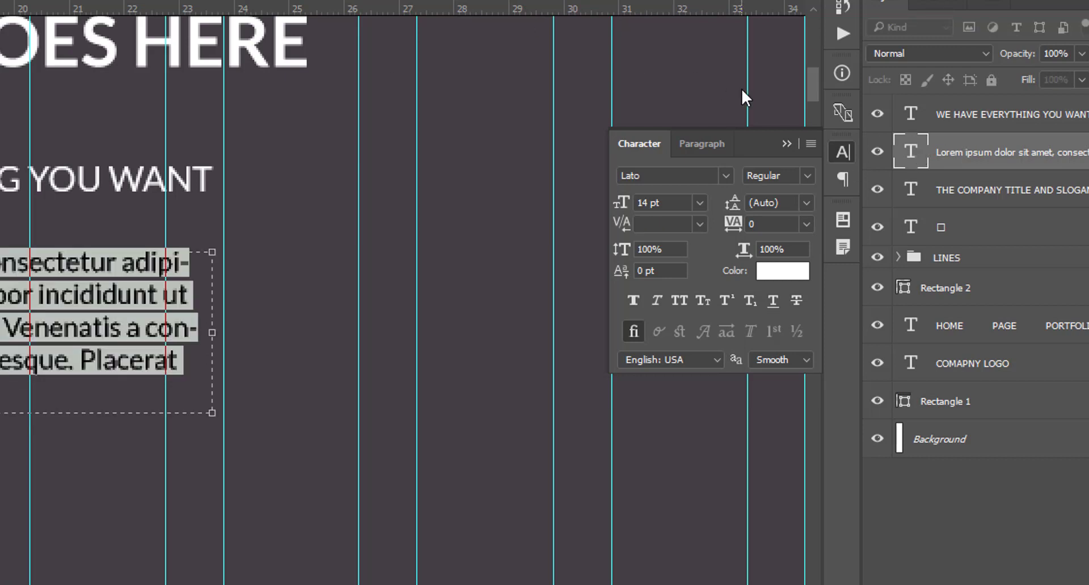
click(807, 203)
click(797, 443)
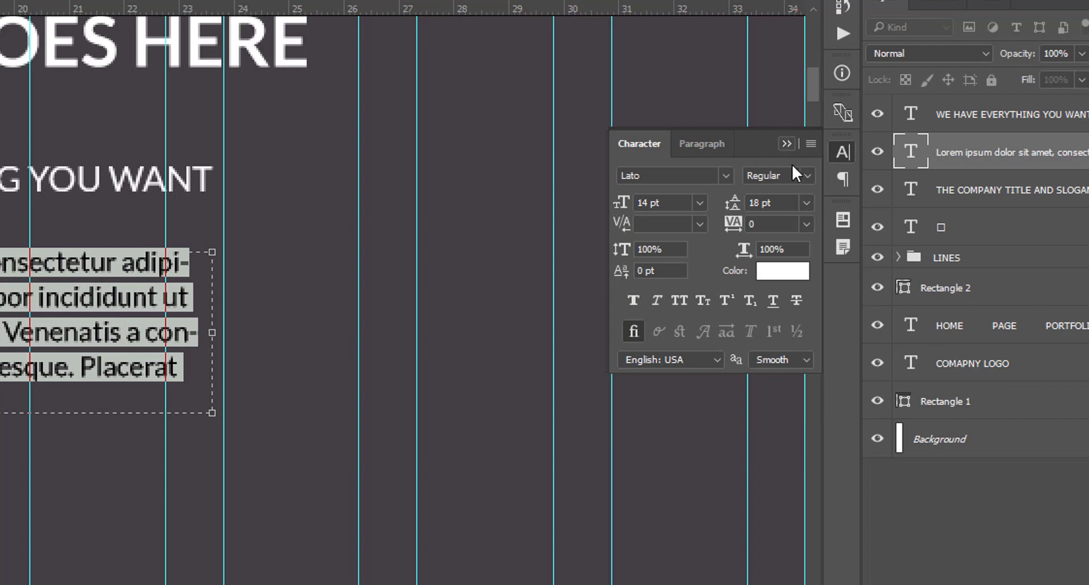
click(807, 203)
click(813, 458)
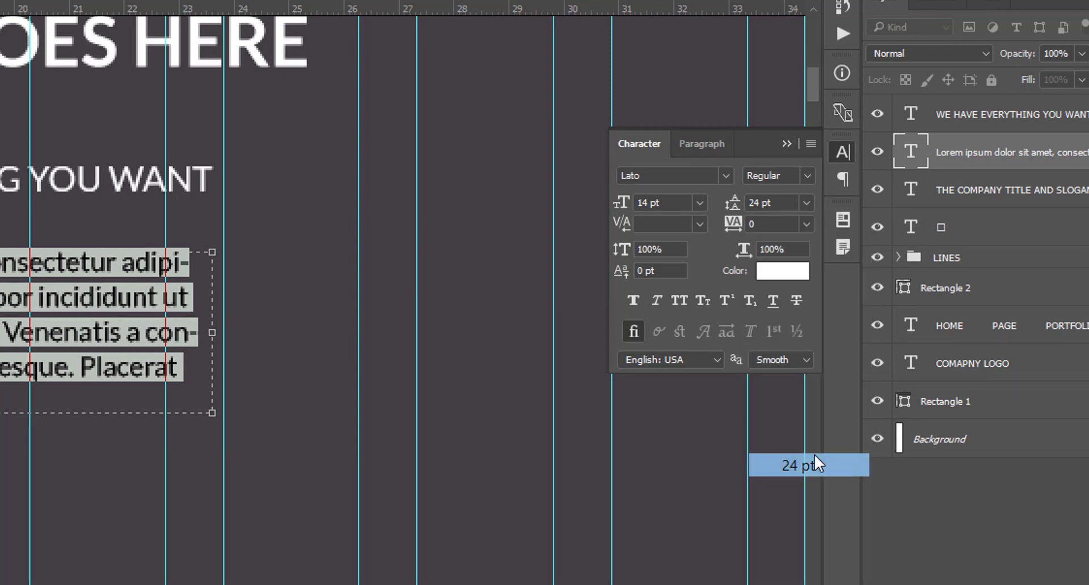
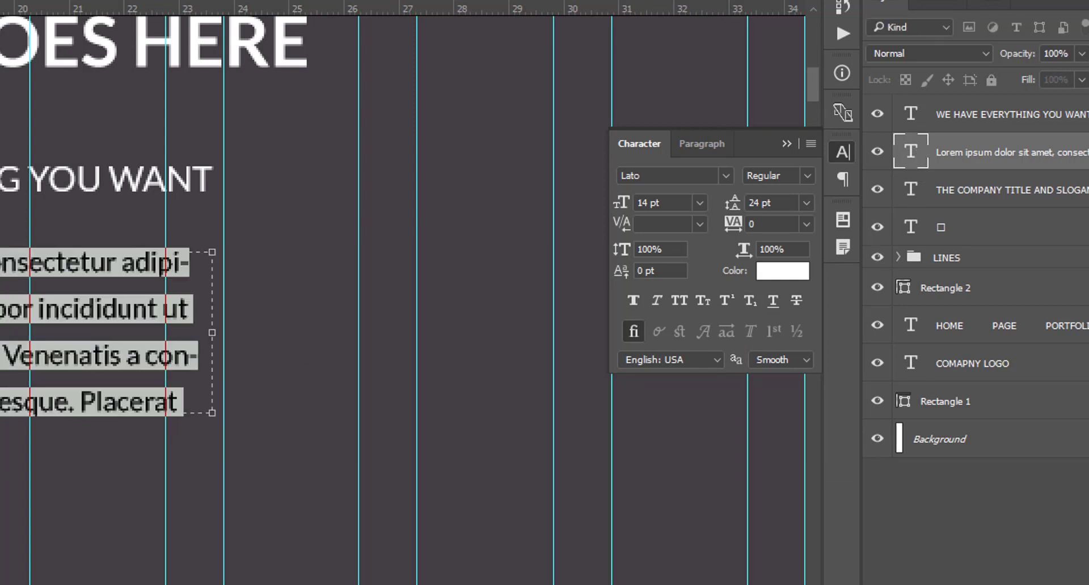
- Fit and commit the Lorem ipsum paragraph box, then collapse the Character panel
key(Return)
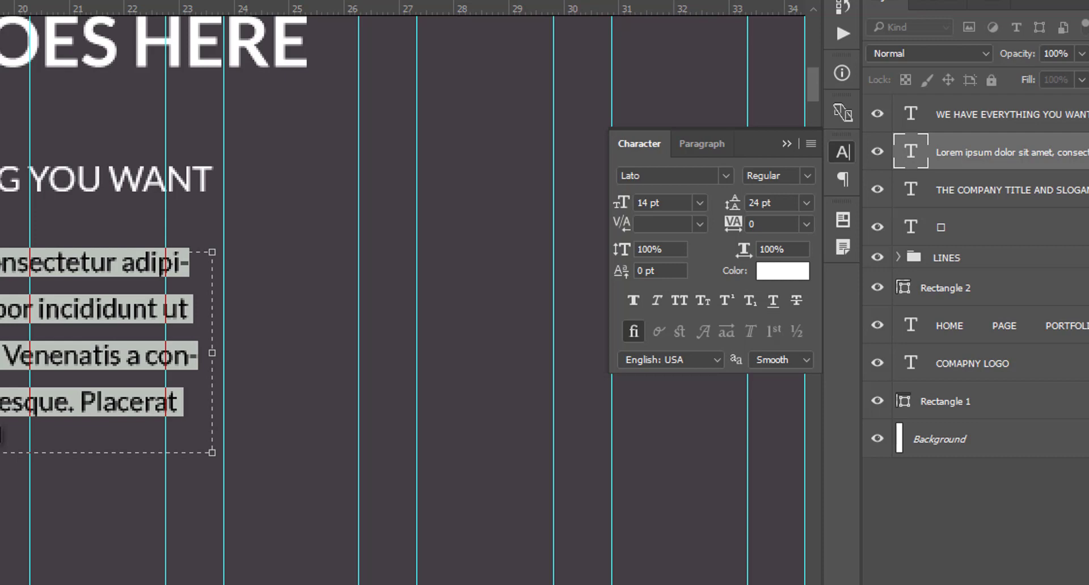
drag(0, 453, 0, 443)
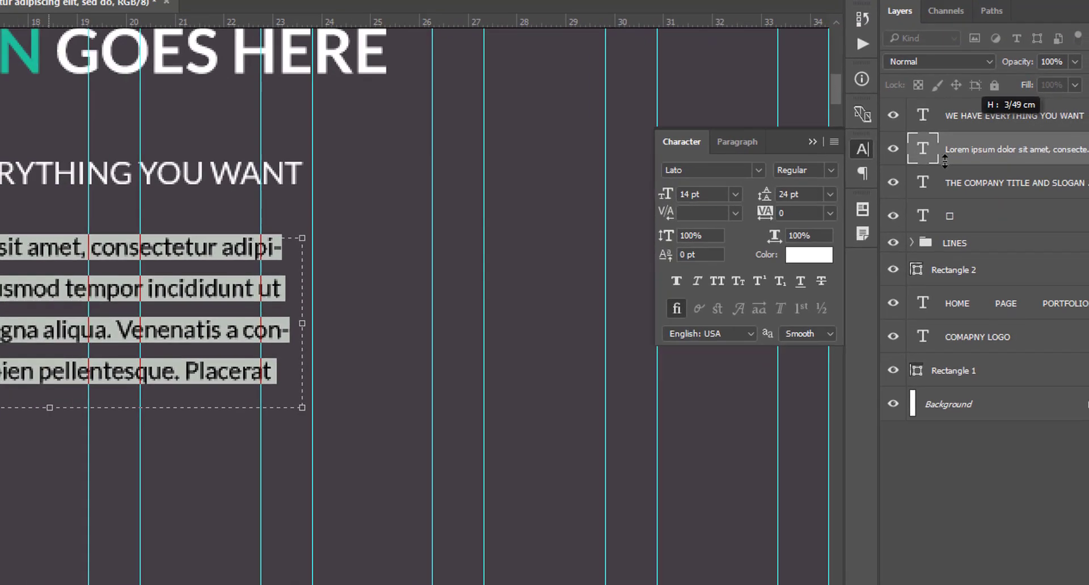
click(914, 161)
click(11, 59)
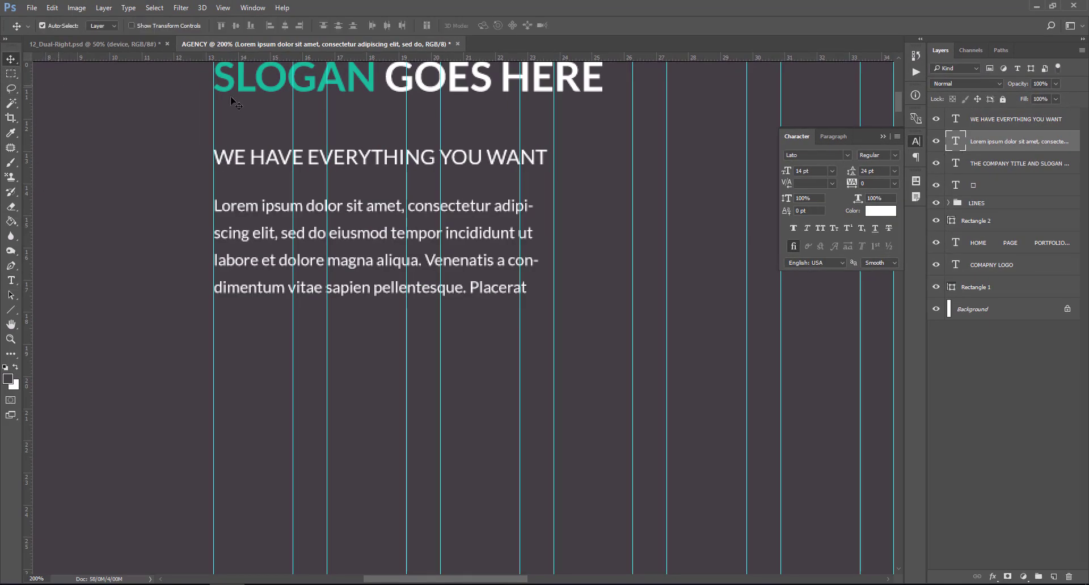
click(883, 136)
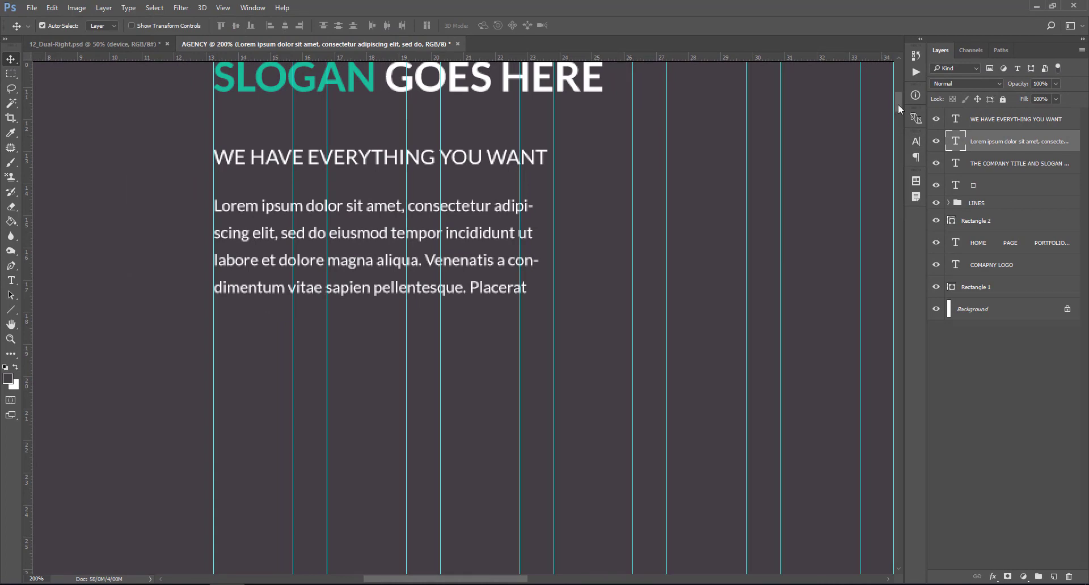
- Draw a teal rectangle below the paragraph for the button
scroll(899, 107, down, 4)
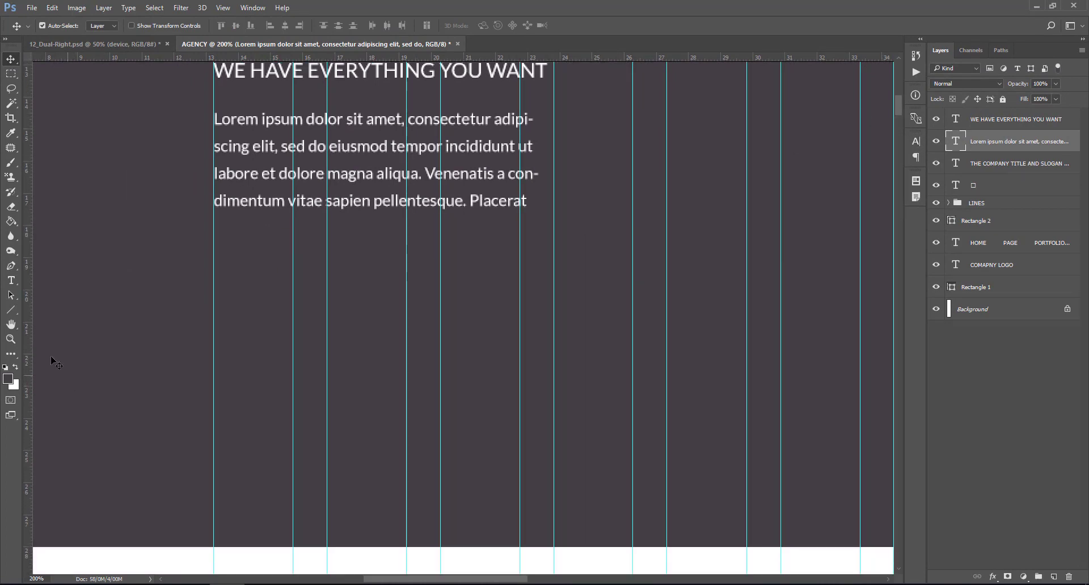
drag(11, 310, 49, 311)
click(999, 122)
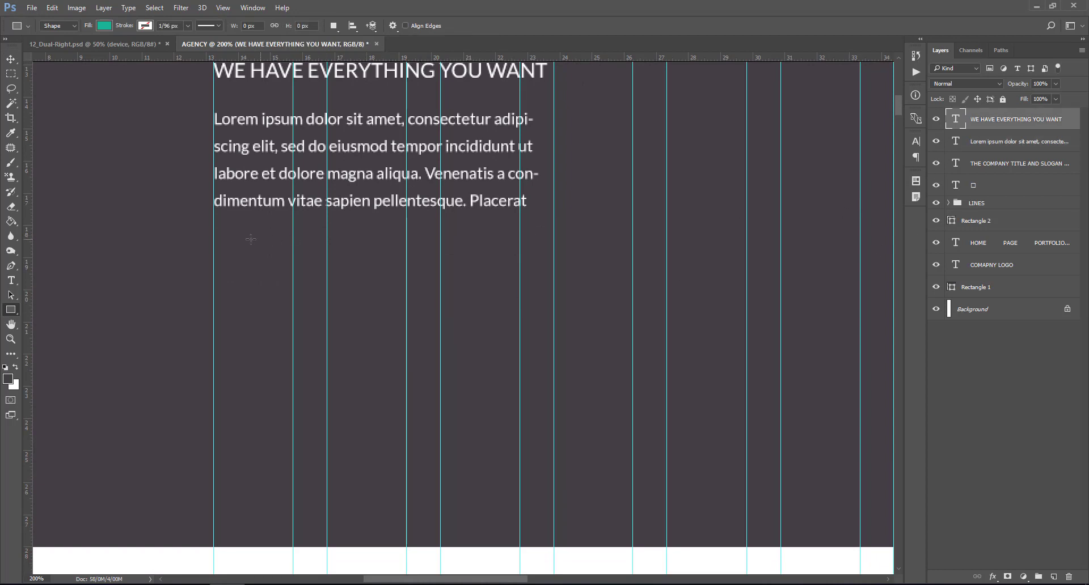
drag(214, 247, 403, 285)
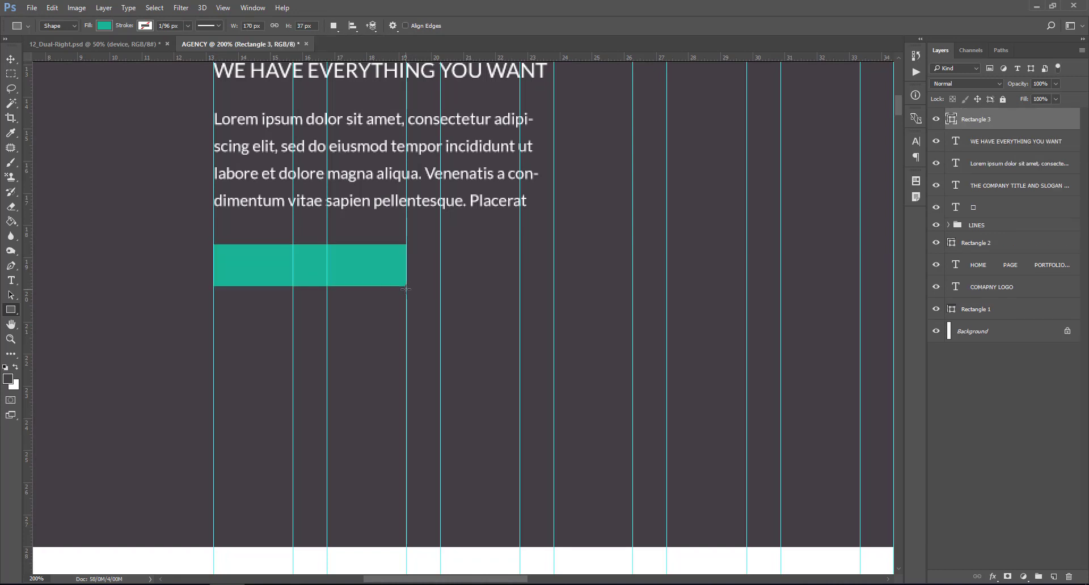
- Add the text 'PURCHASE NOW' on the teal rectangle
key(t)
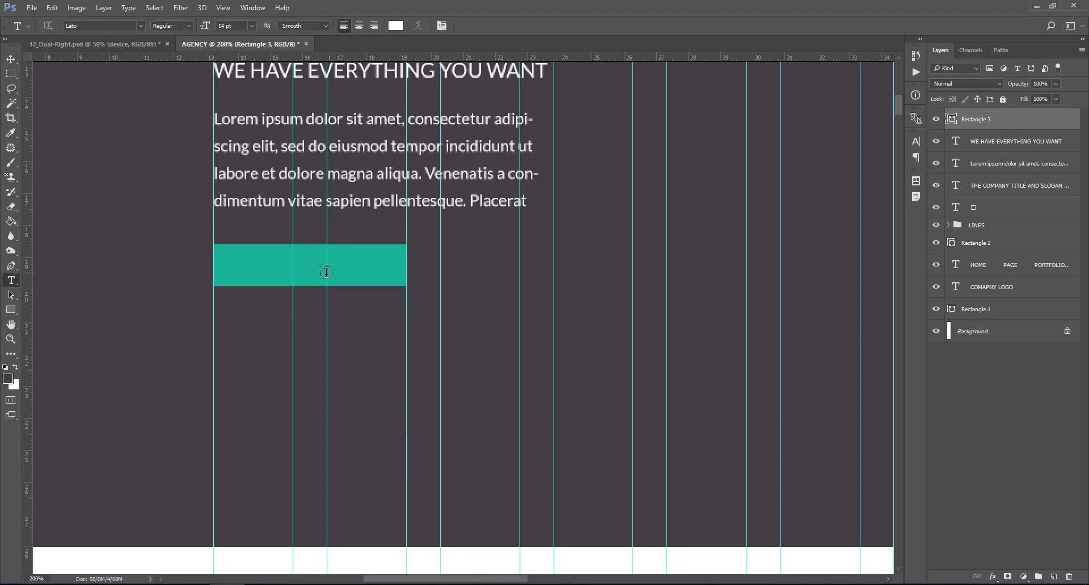
click(262, 273)
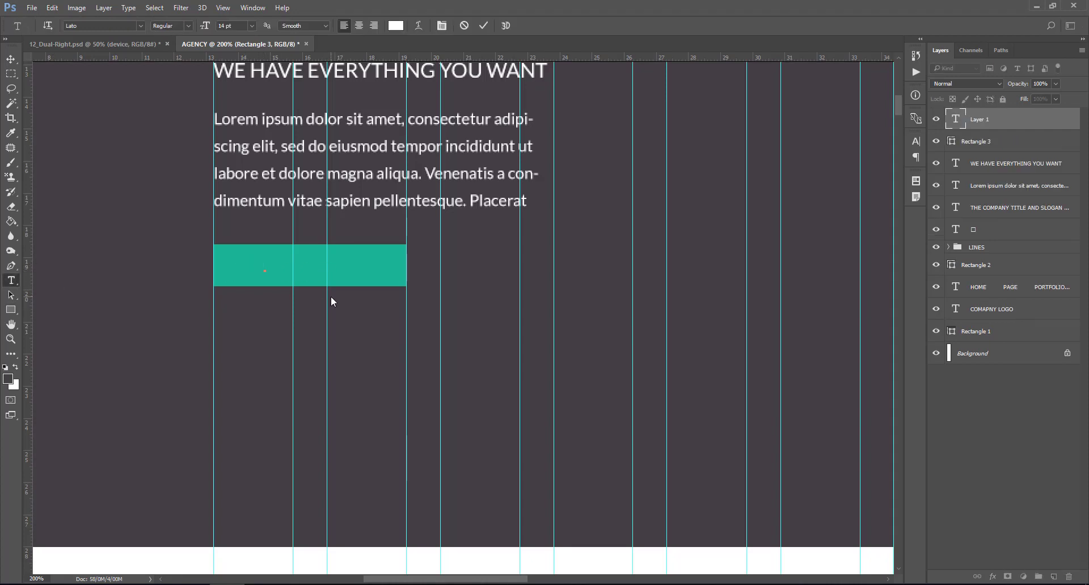
text(PURCHASE NOW)
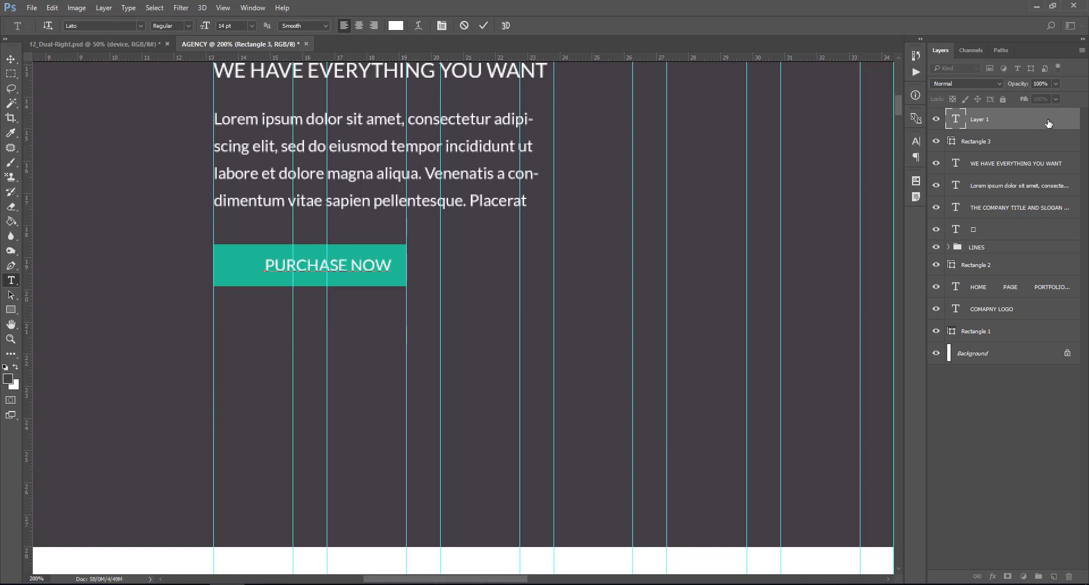
click(959, 121)
- Centre the PURCHASE NOW text horizontally on the teal rectangle
click(11, 59)
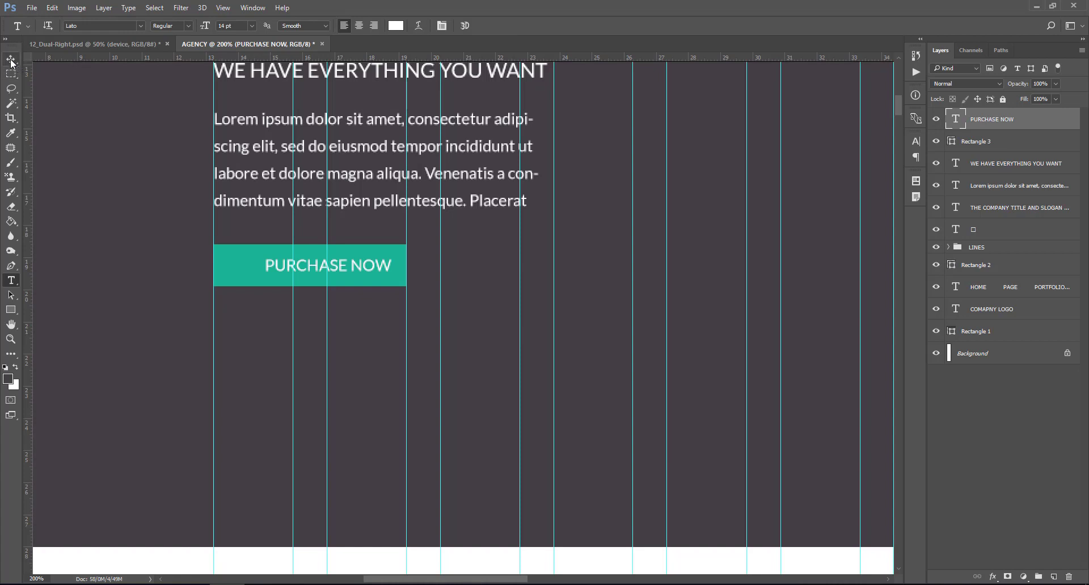
click(231, 265)
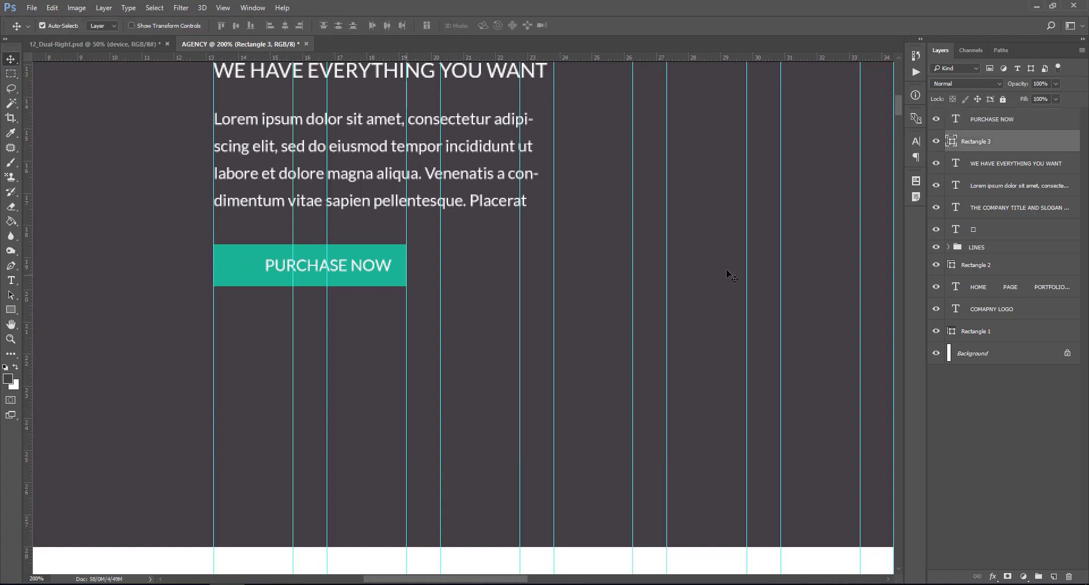
ctrl+click(952, 141)
click(995, 121)
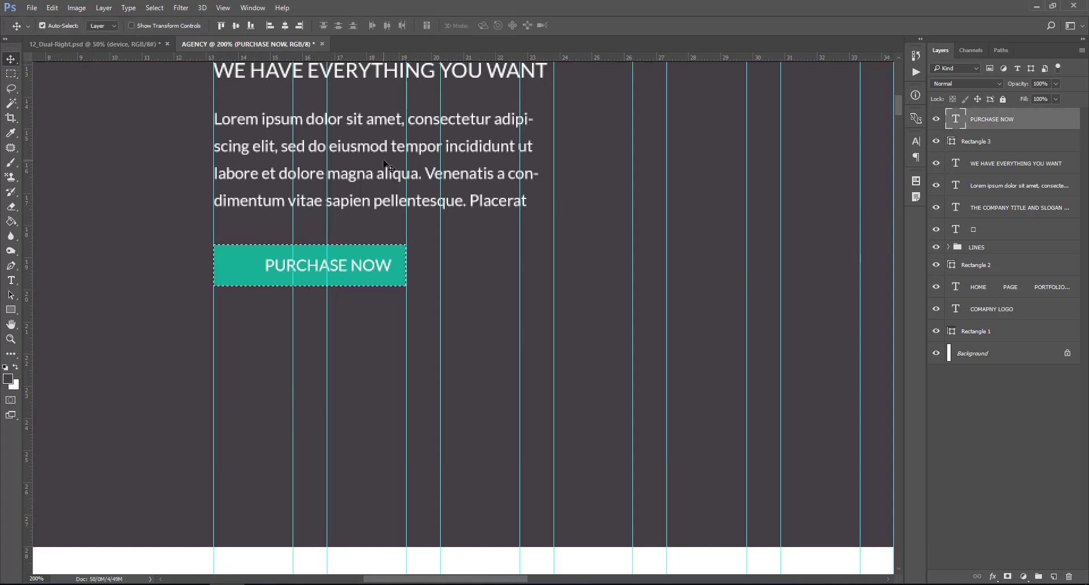
click(284, 25)
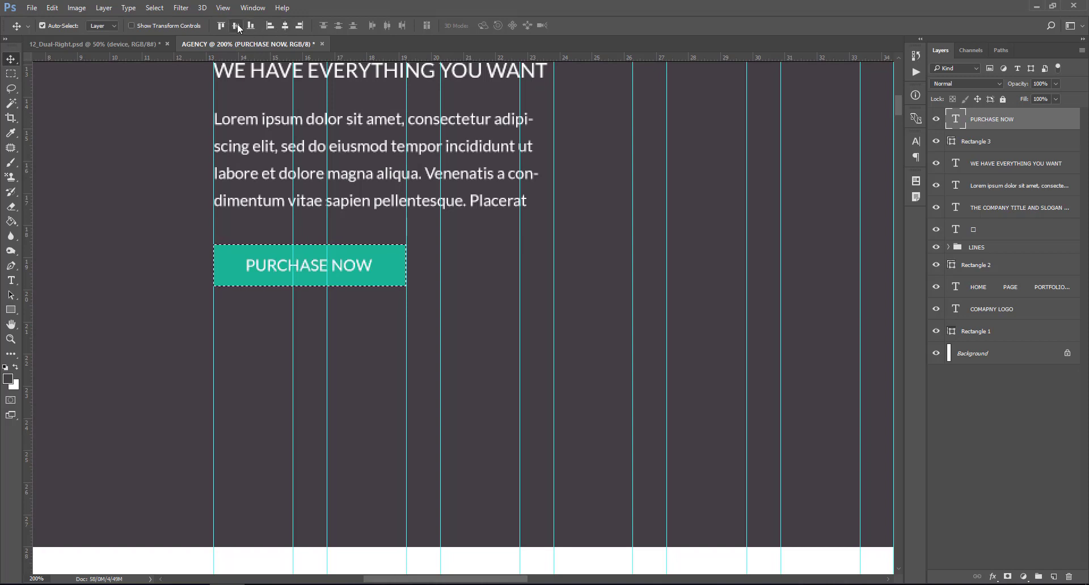
key(ctrl+d)
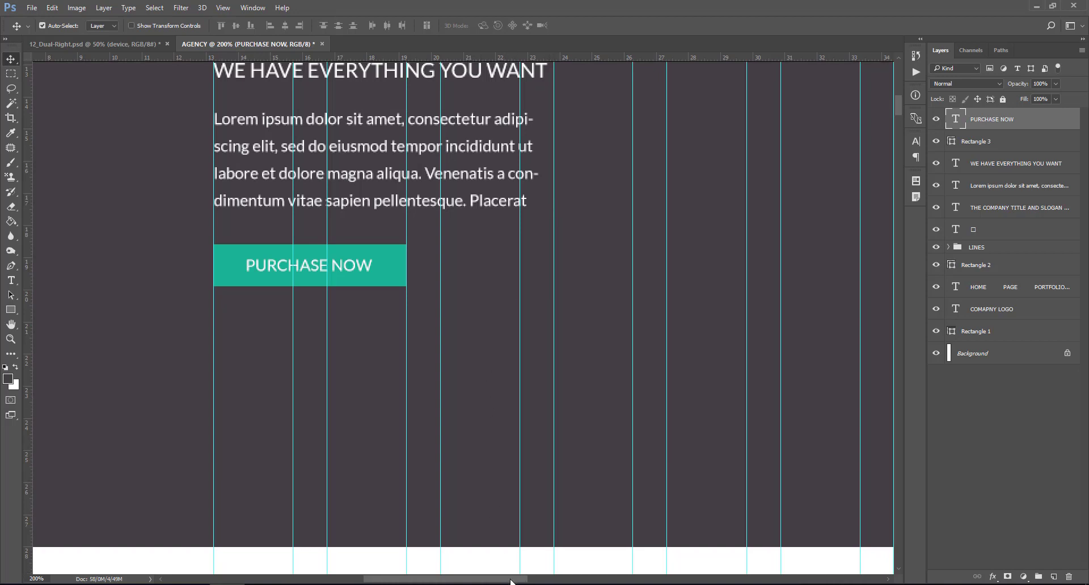
- Zoom out to see the whole header, then switch to the 12_Dual-Right.psd document
drag(511, 580, 520, 580)
key(ctrl+minus)
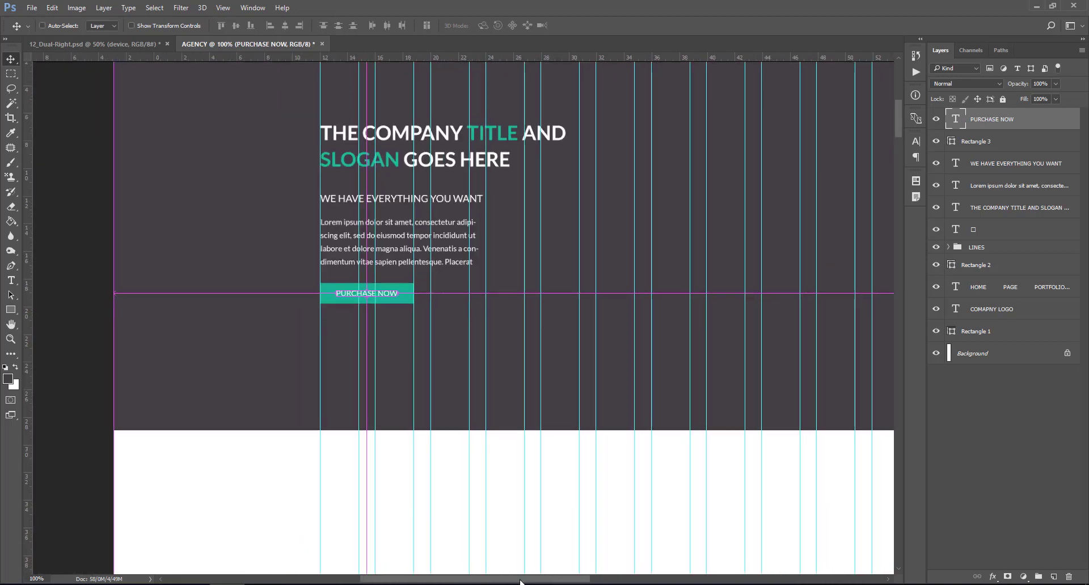
key(ctrl+minus)
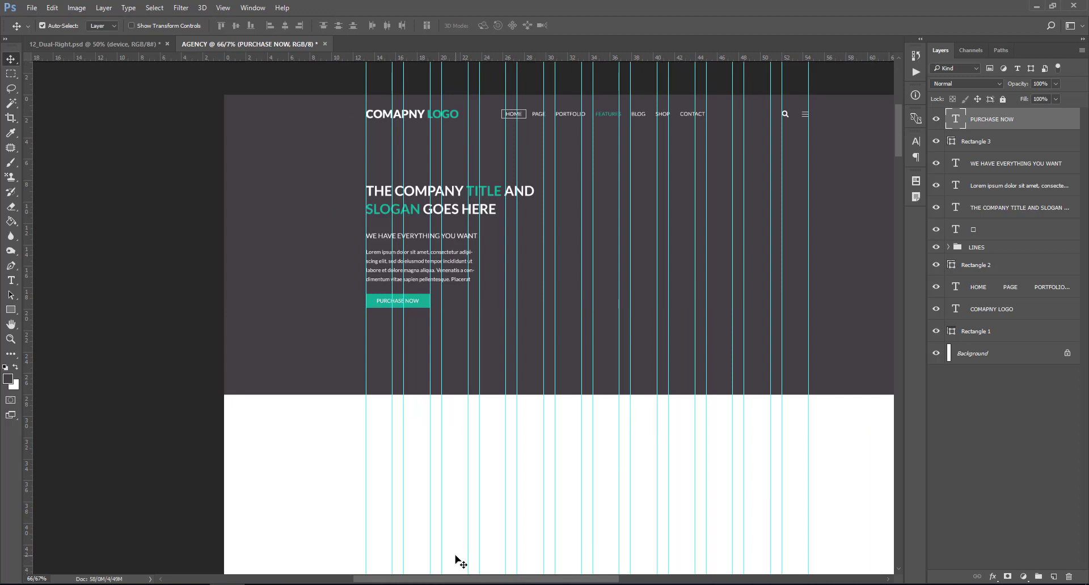
drag(548, 580, 574, 580)
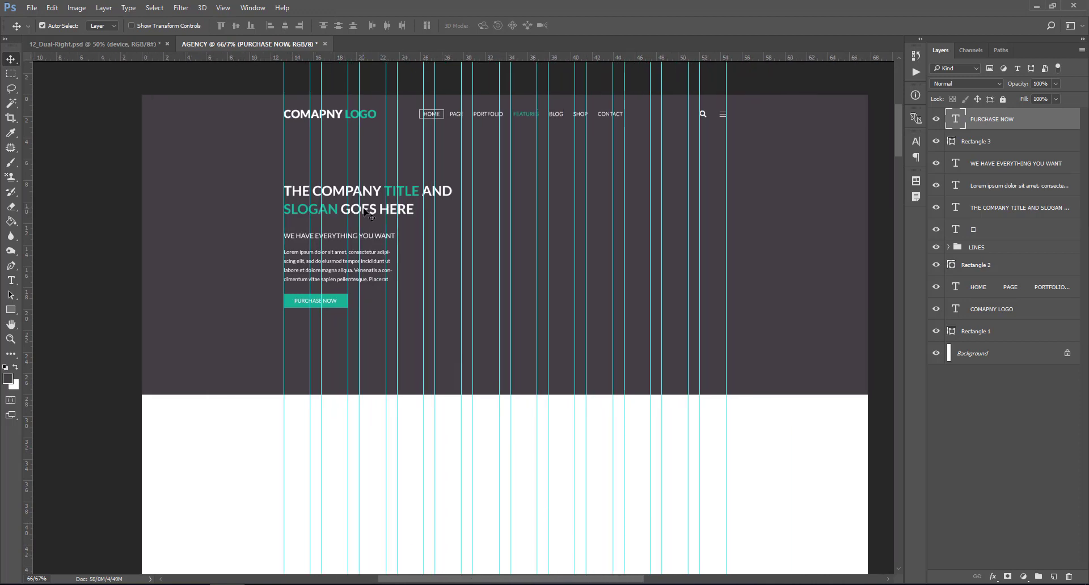
click(91, 44)
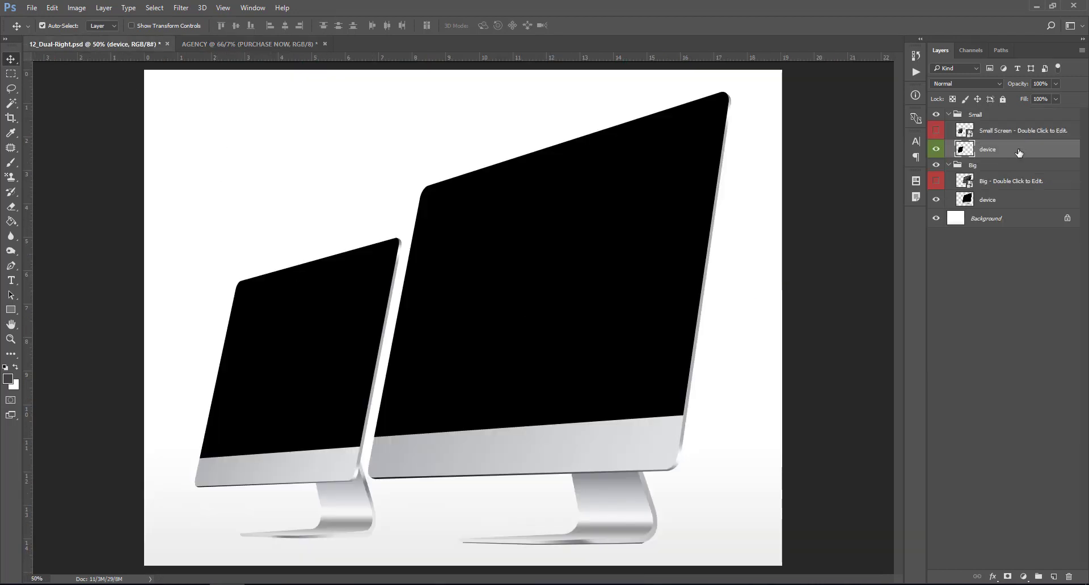
- Copy the Small iMac group into the AGENCY document and scale it to 46.23%
click(983, 116)
drag(994, 119, 626, 263)
key(ctrl+t)
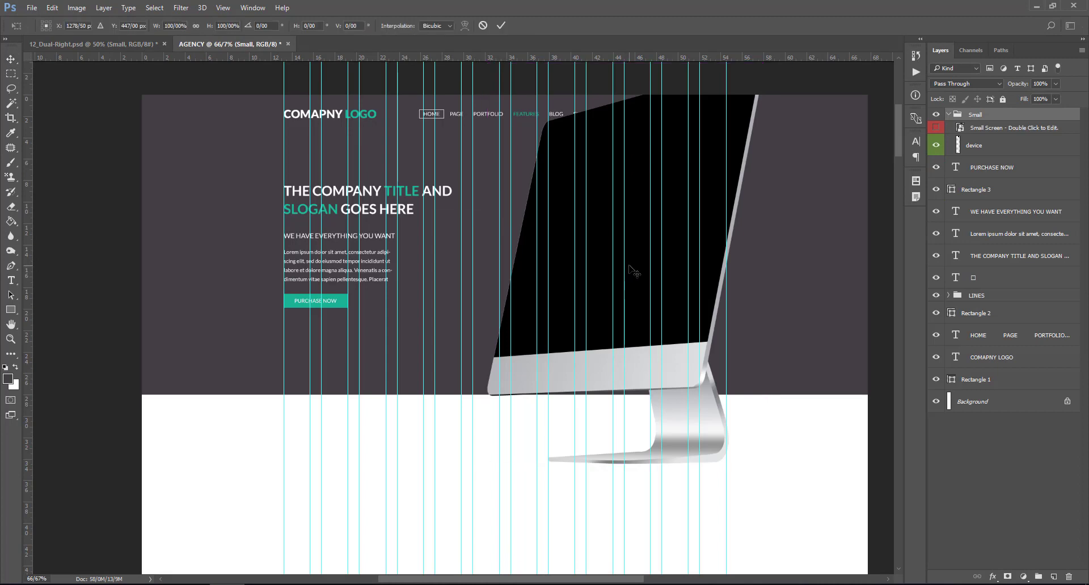
drag(761, 464, 702, 337)
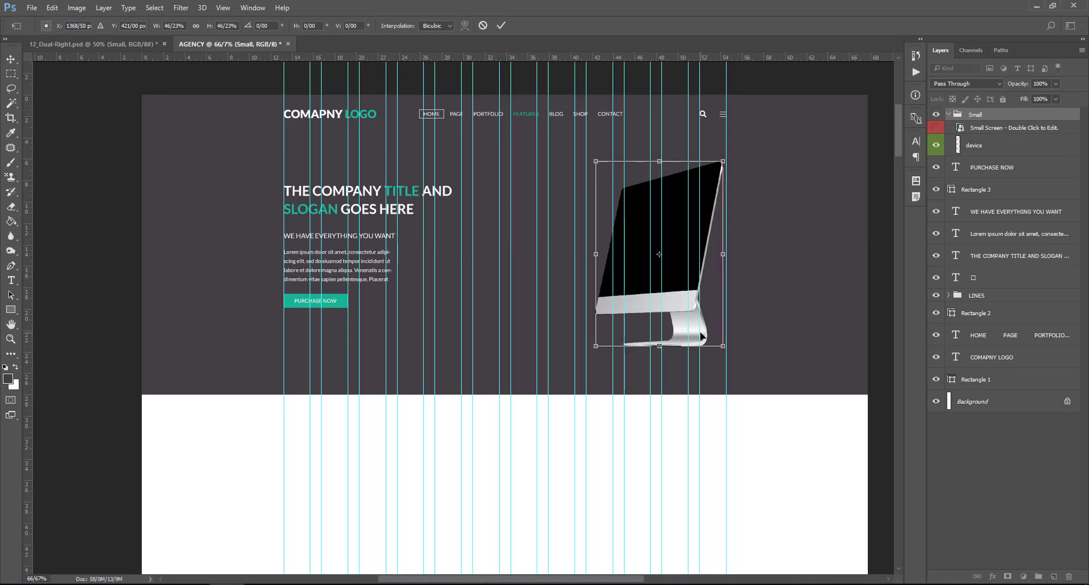
key(Return)
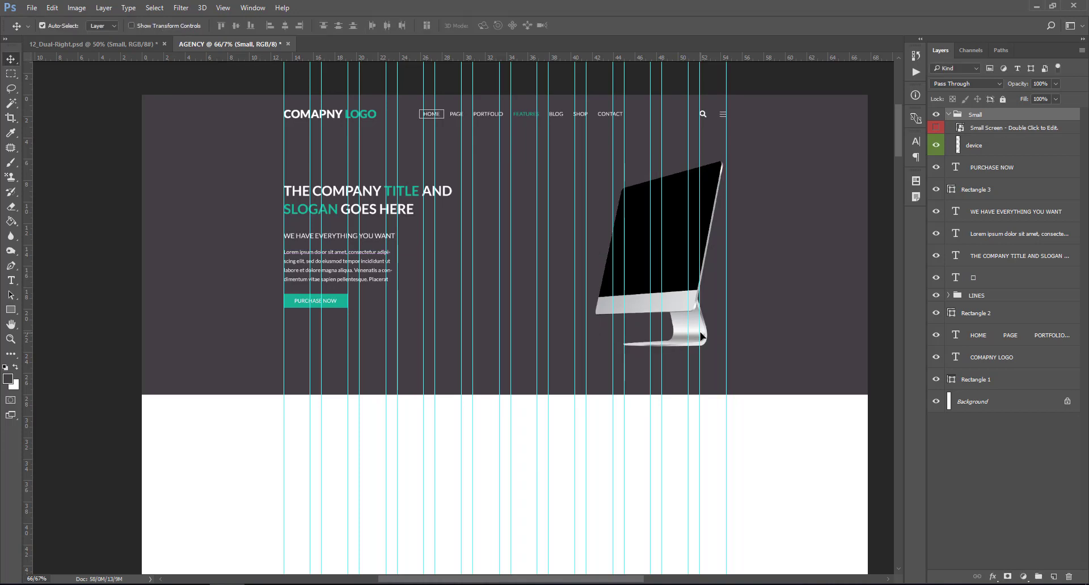
key(ctrl+plus)
key(ctrl+plus)
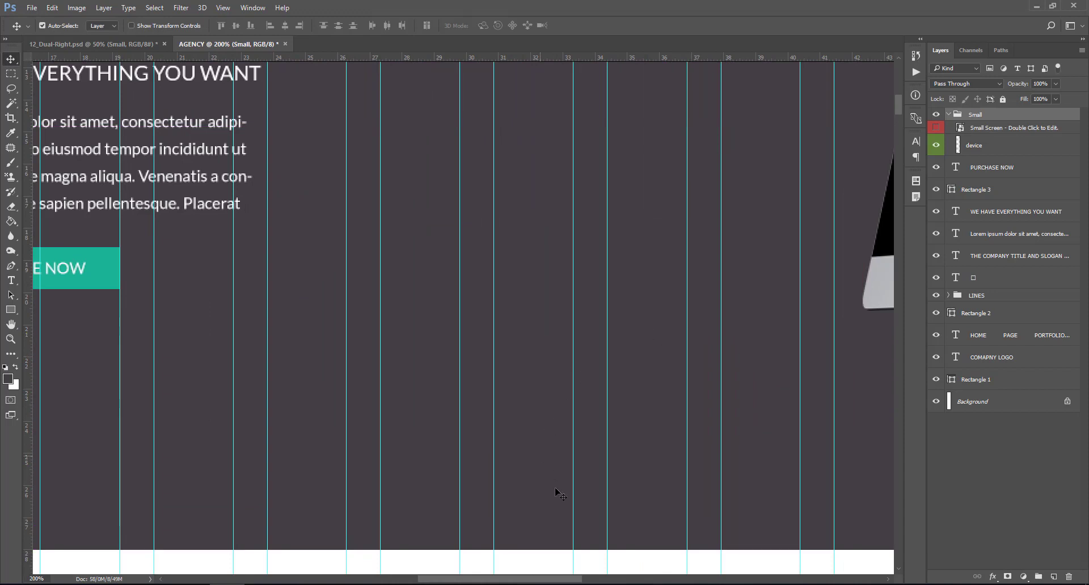
- Reposition the iMac beside the headline, its stand level with the button
drag(576, 580, 675, 580)
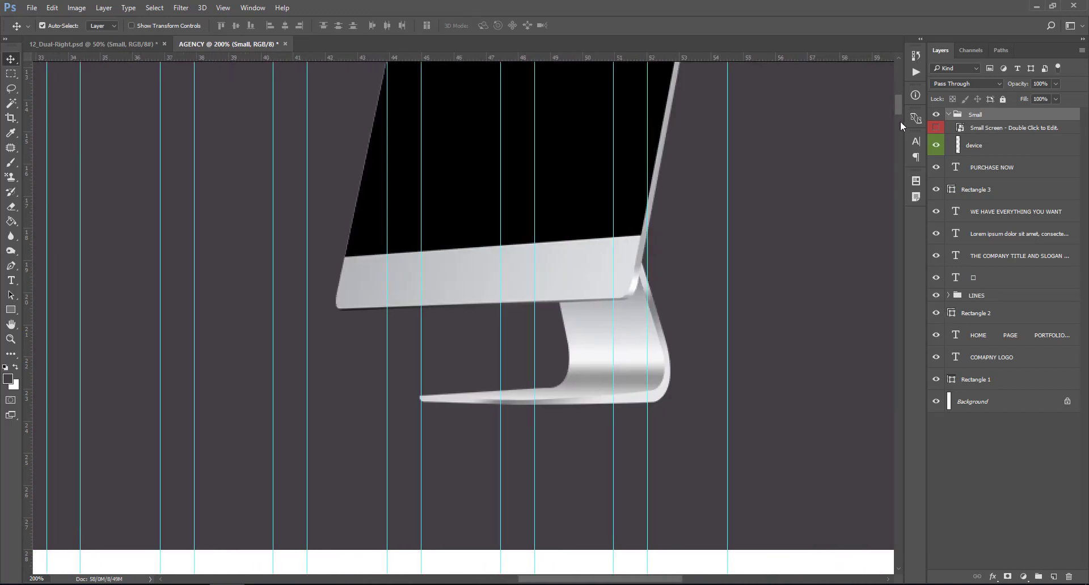
scroll(901, 113, up, 4)
drag(697, 148, 698, 121)
scroll(900, 100, up, 3)
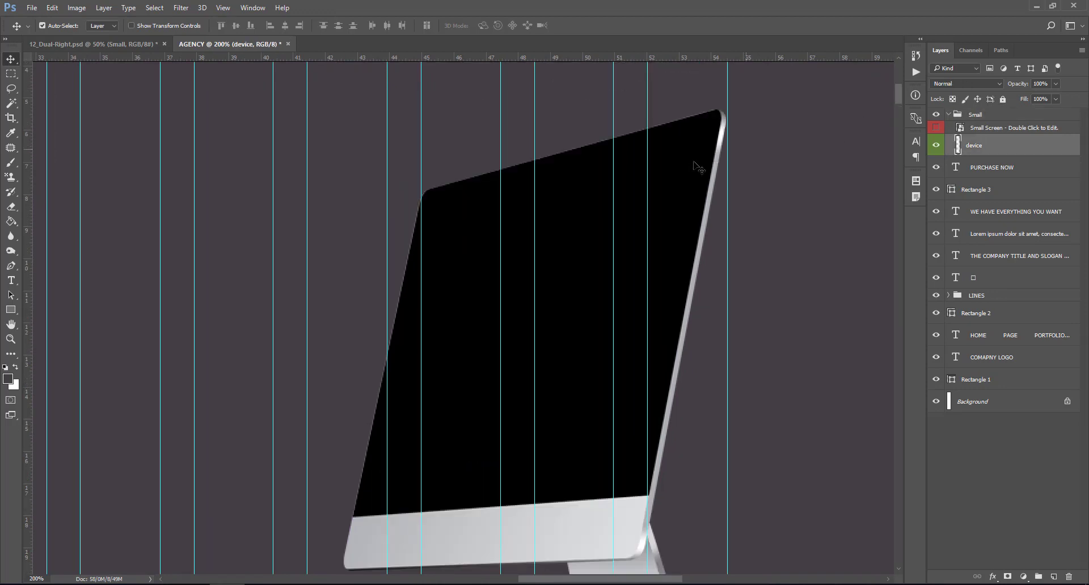
drag(694, 163, 691, 146)
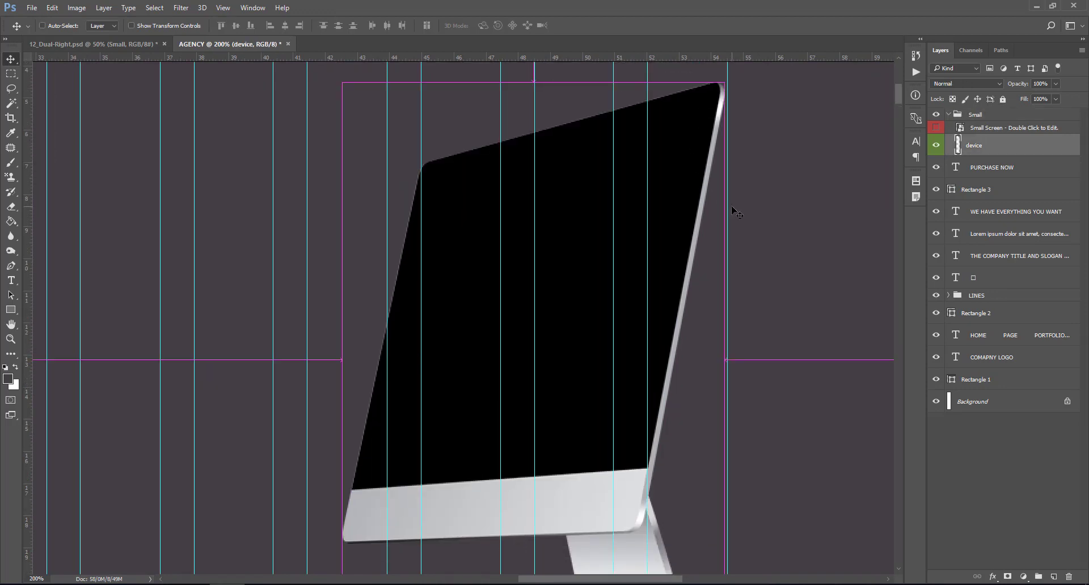
key(ctrl+minus)
key(ctrl+minus)
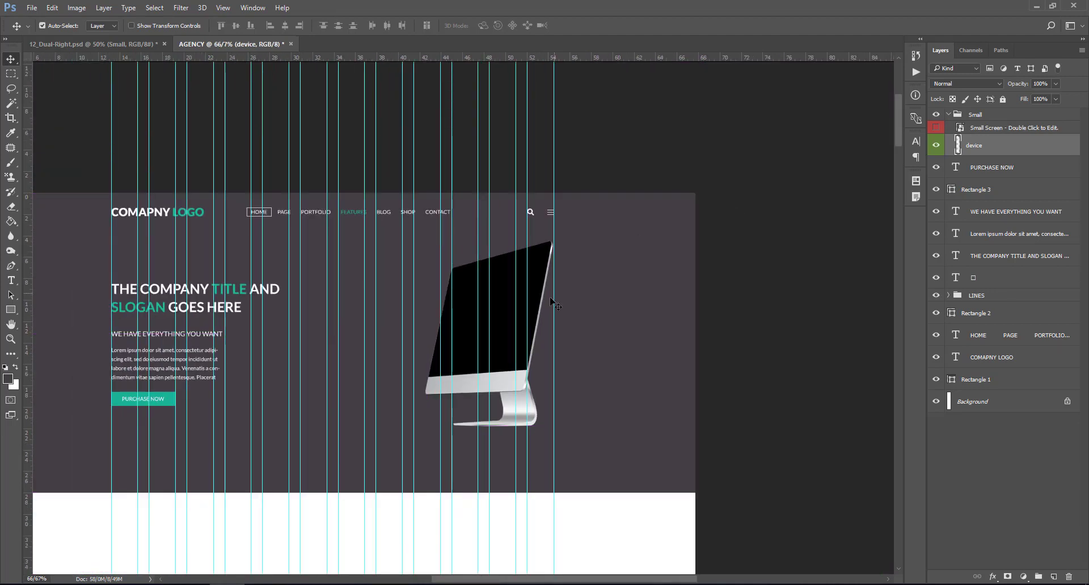
drag(540, 281, 540, 290)
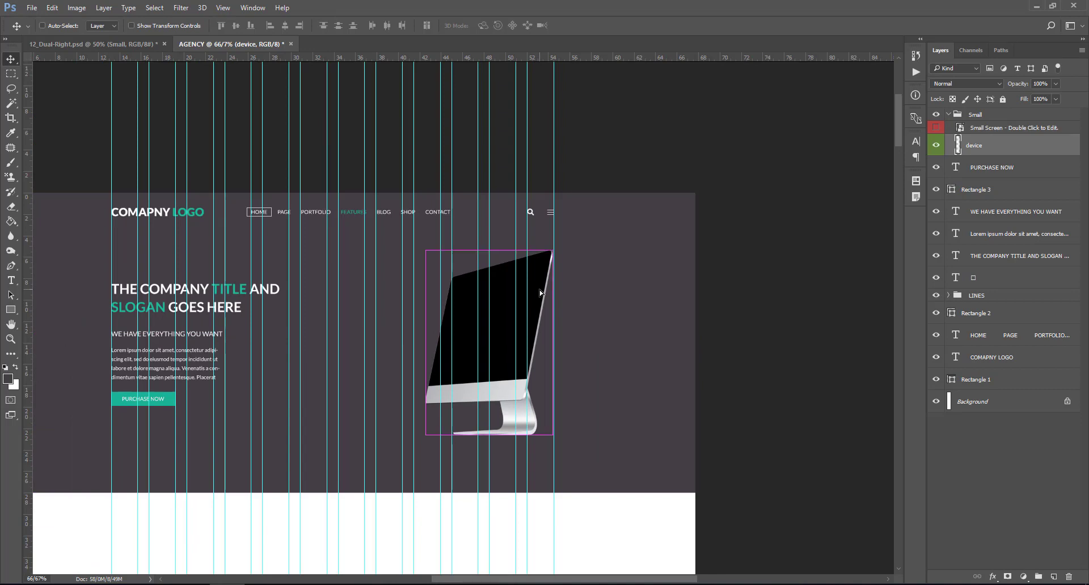
key(ctrl+plus)
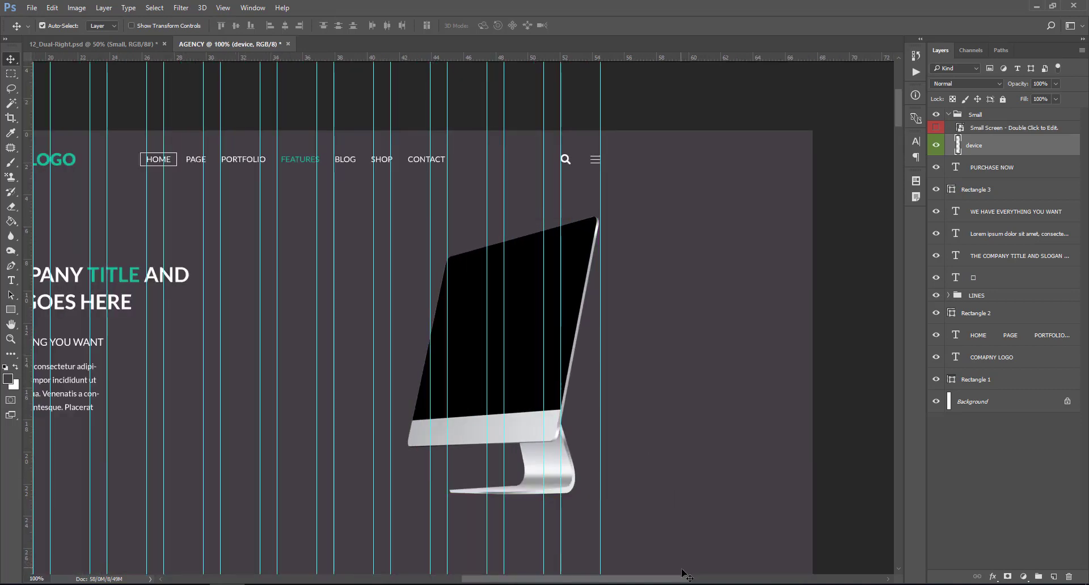
drag(686, 581, 565, 581)
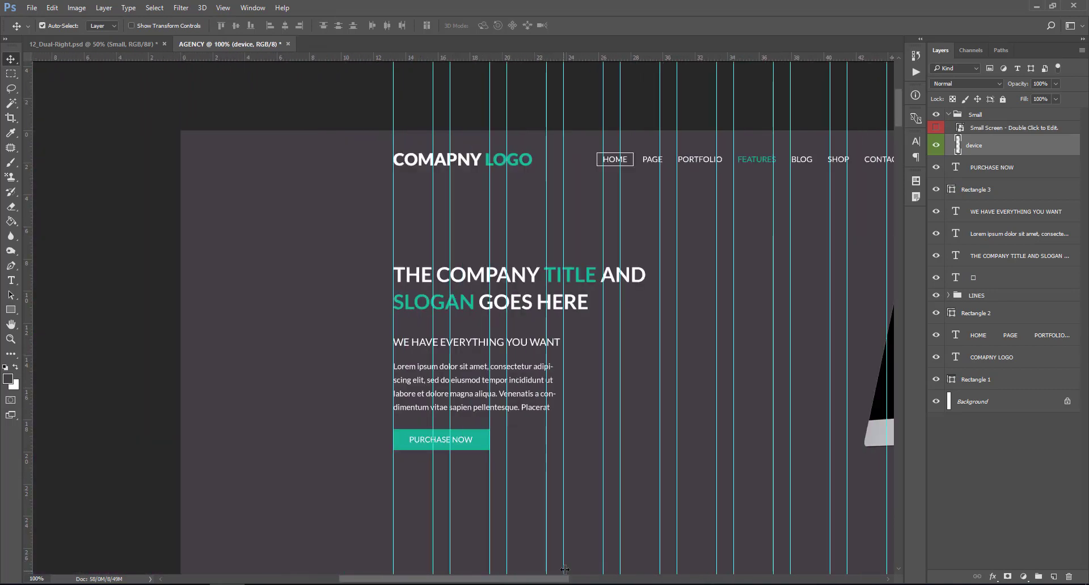
click(999, 169)
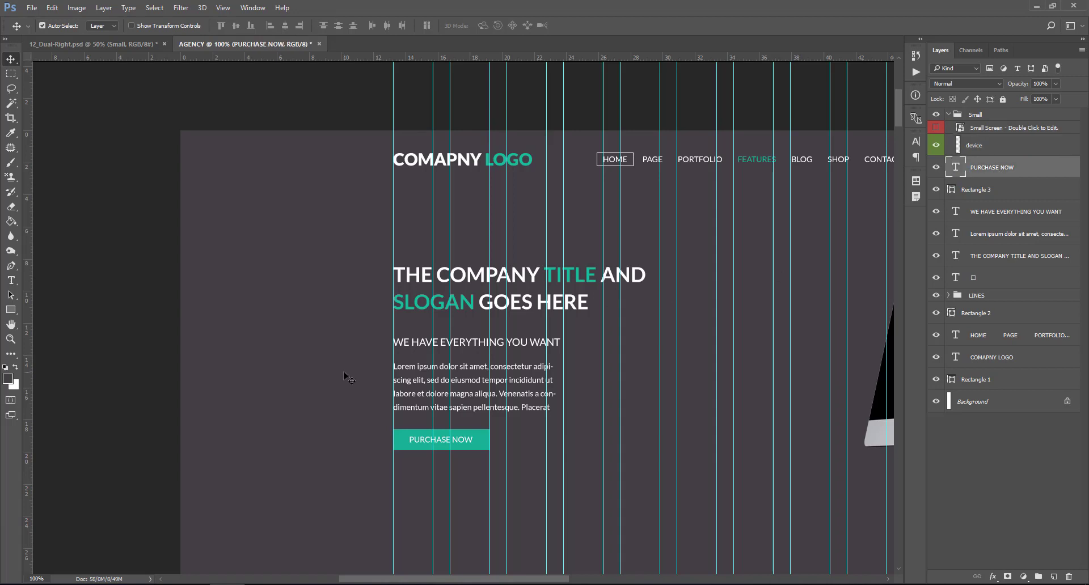
- Draw a small teal square at the banner's left edge
right_click(9, 311)
click(57, 311)
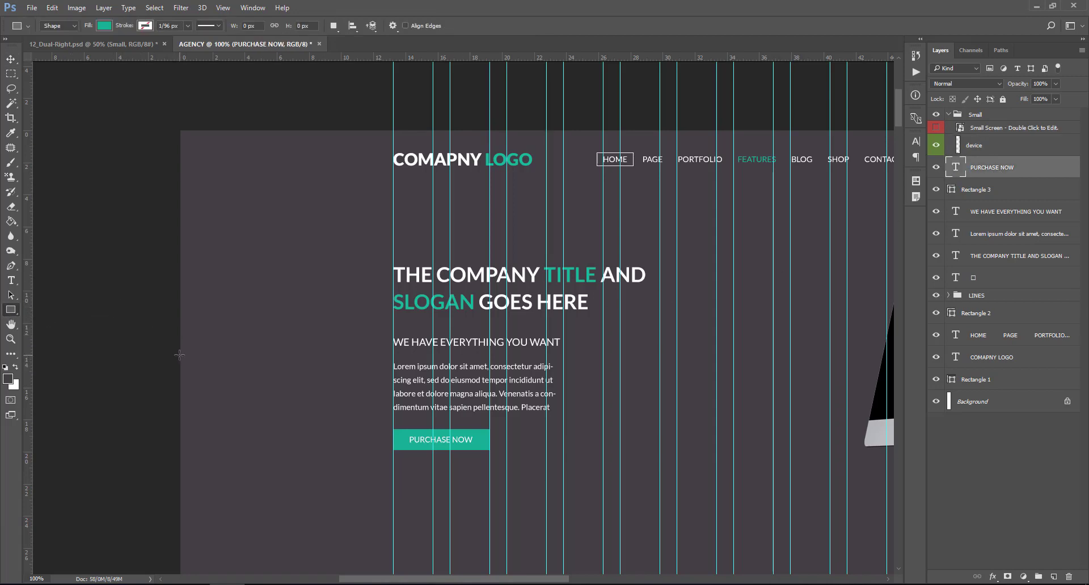
drag(179, 355, 210, 384)
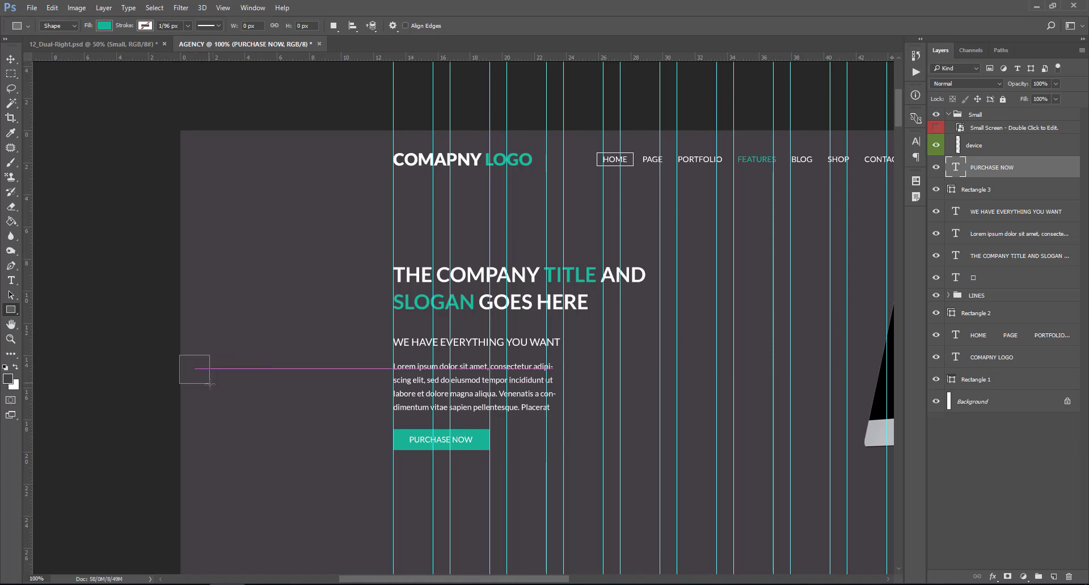
key(Return)
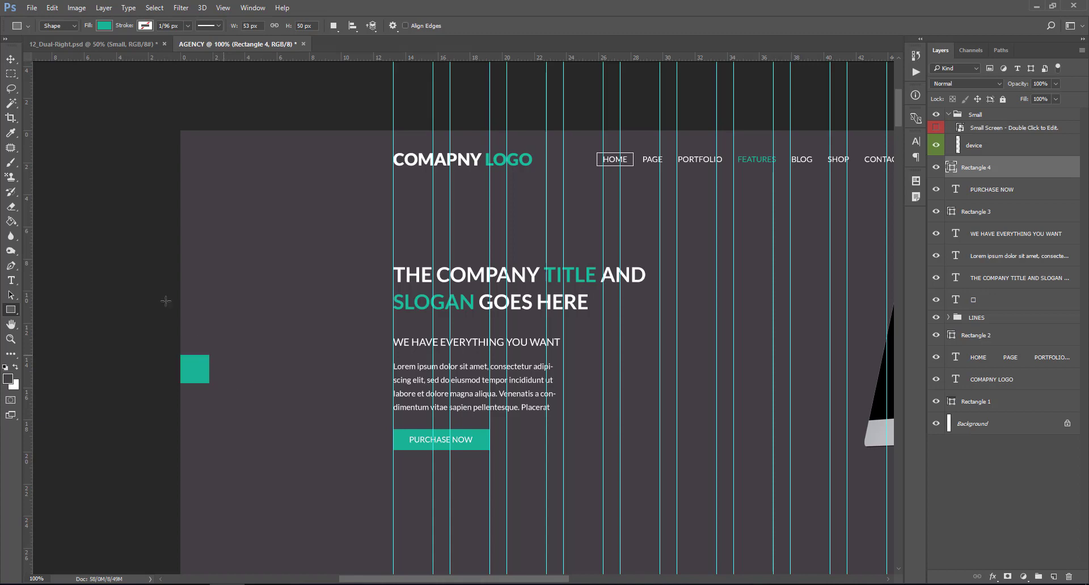
- Align the Rectangle 4 square to the vertical centre of the Rectangle 1 banner
key(v)
ctrl+click(295, 239)
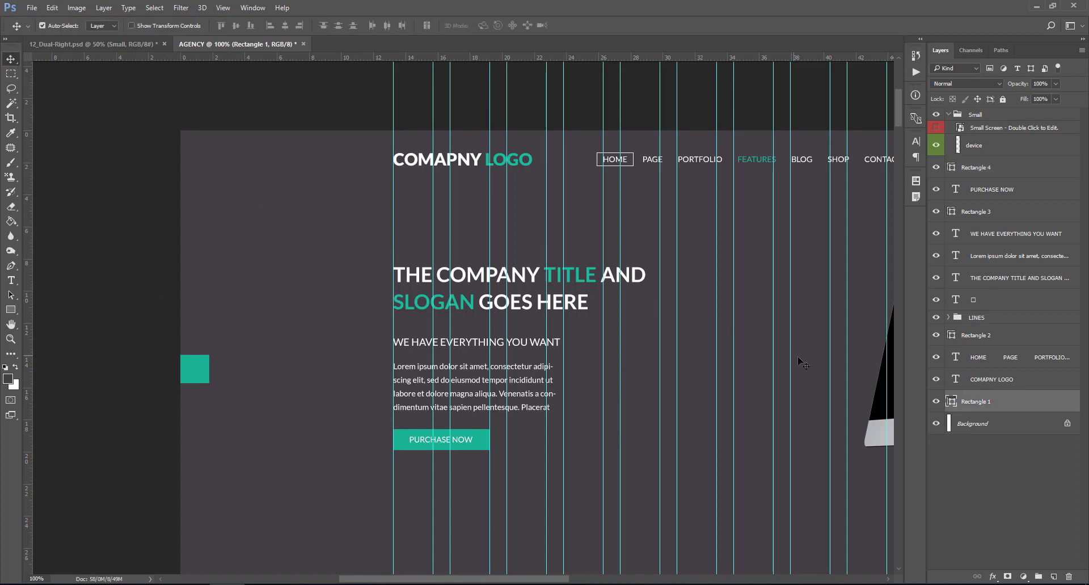
ctrl+click(951, 401)
click(983, 173)
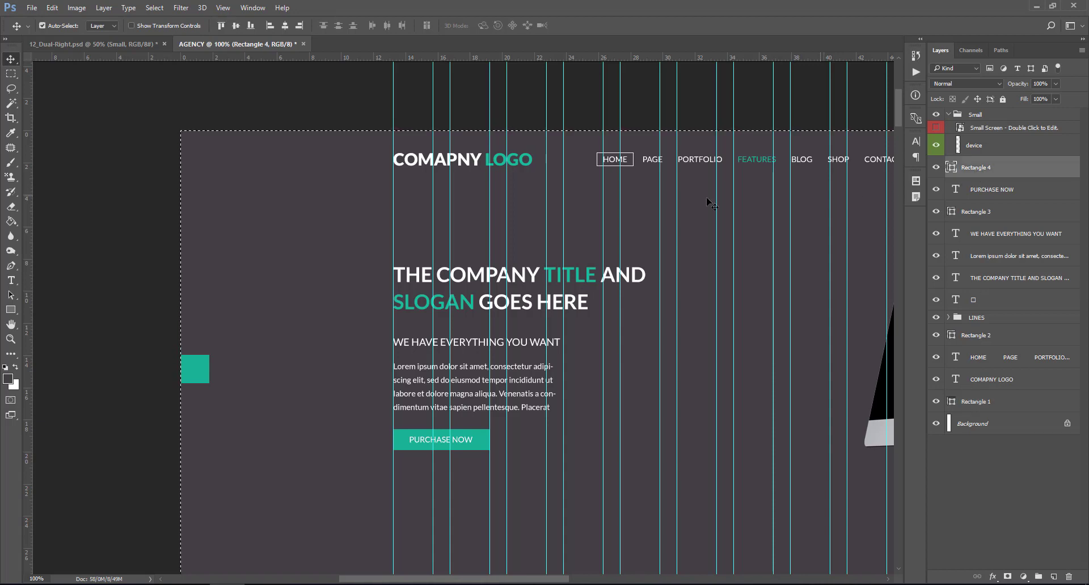
click(235, 26)
key(ctrl+d)
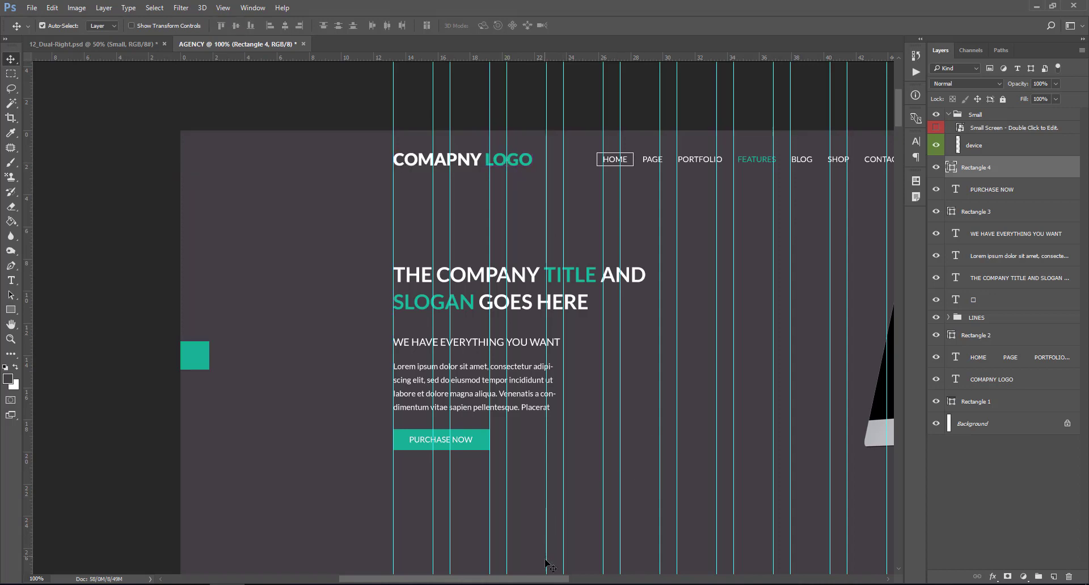
drag(552, 578, 521, 579)
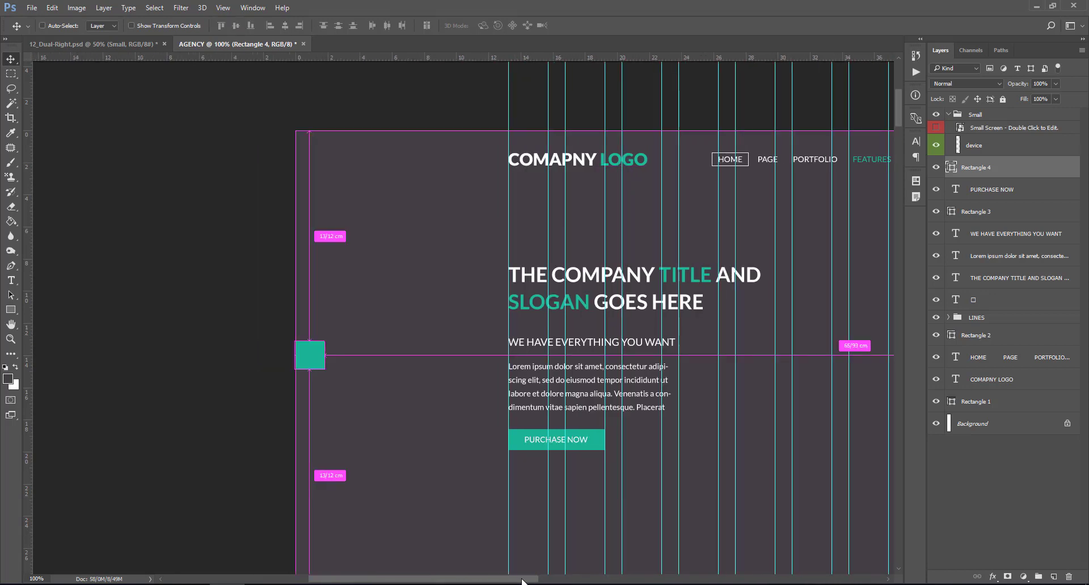
key(ctrl+plus)
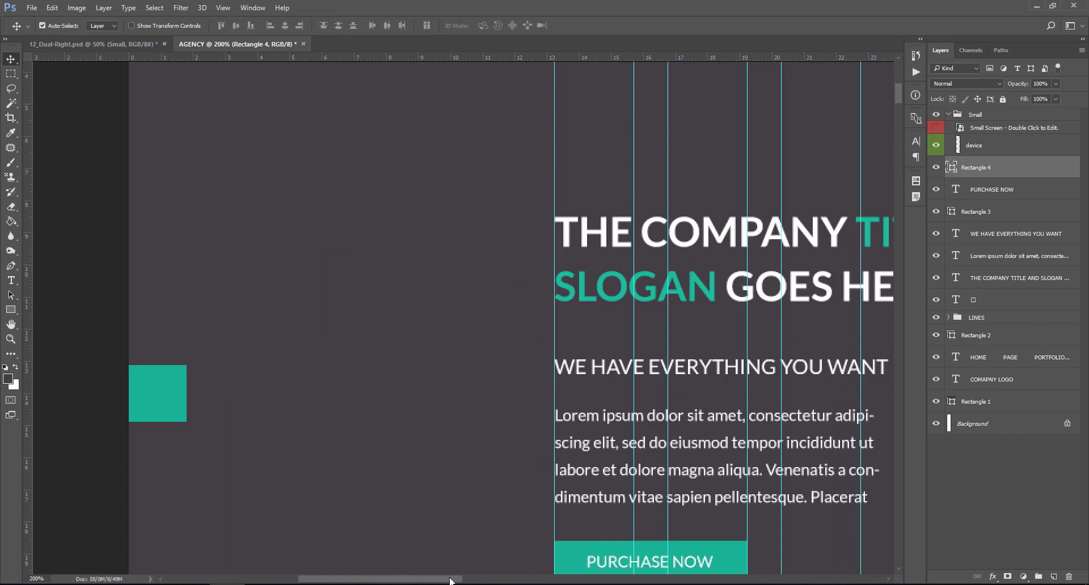
drag(451, 581, 424, 582)
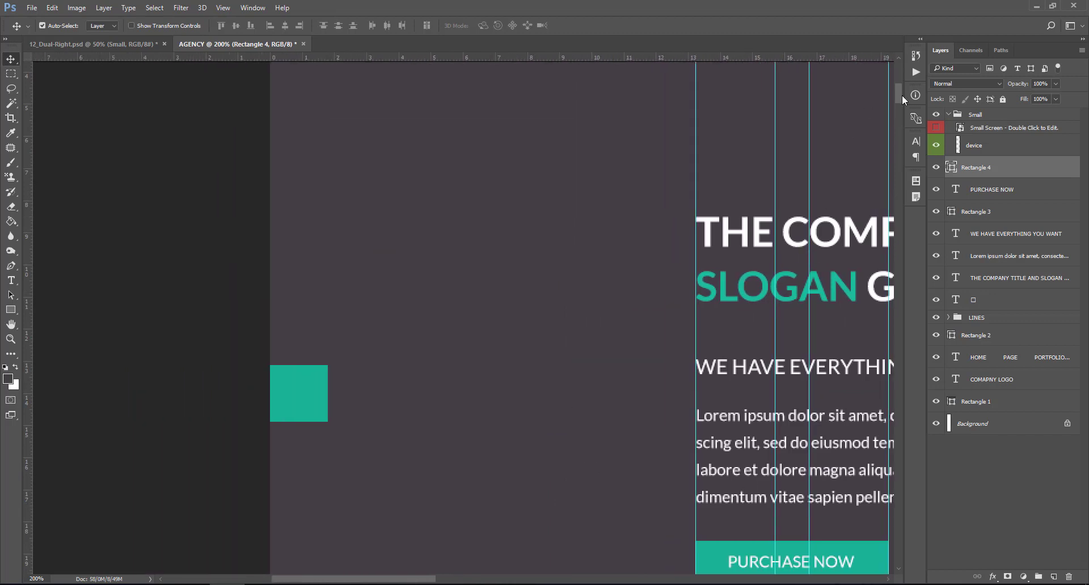
drag(900, 99, 899, 102)
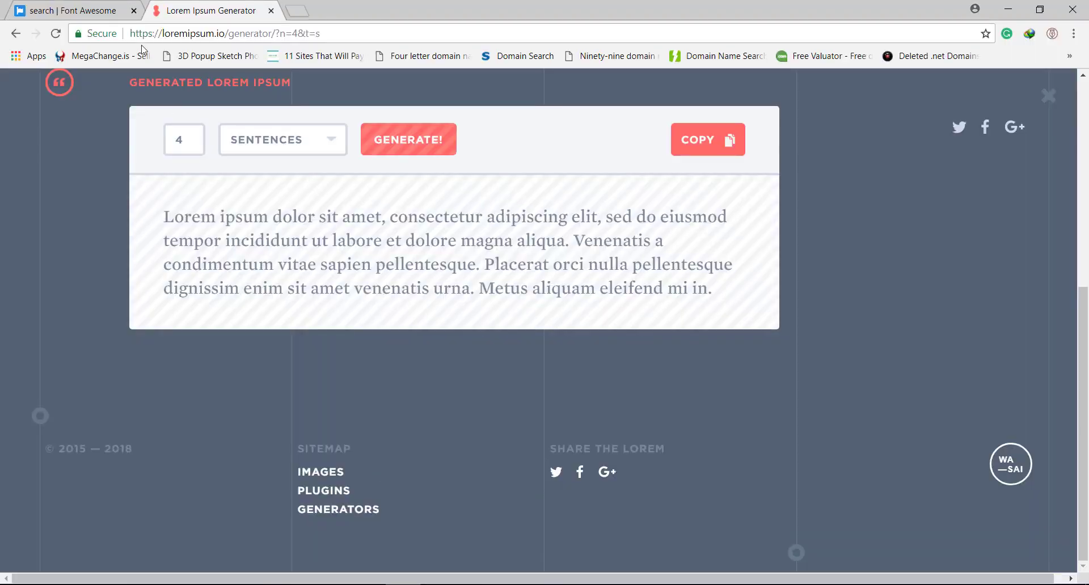
- Search Font Awesome for 'angle' and copy the angle-left glyph
click(116, 8)
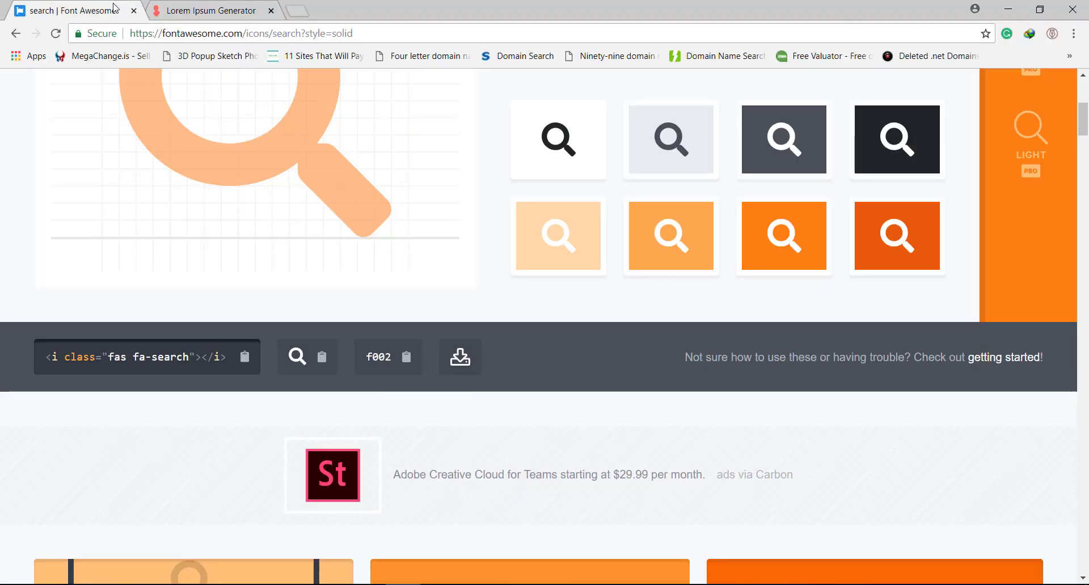
click(16, 34)
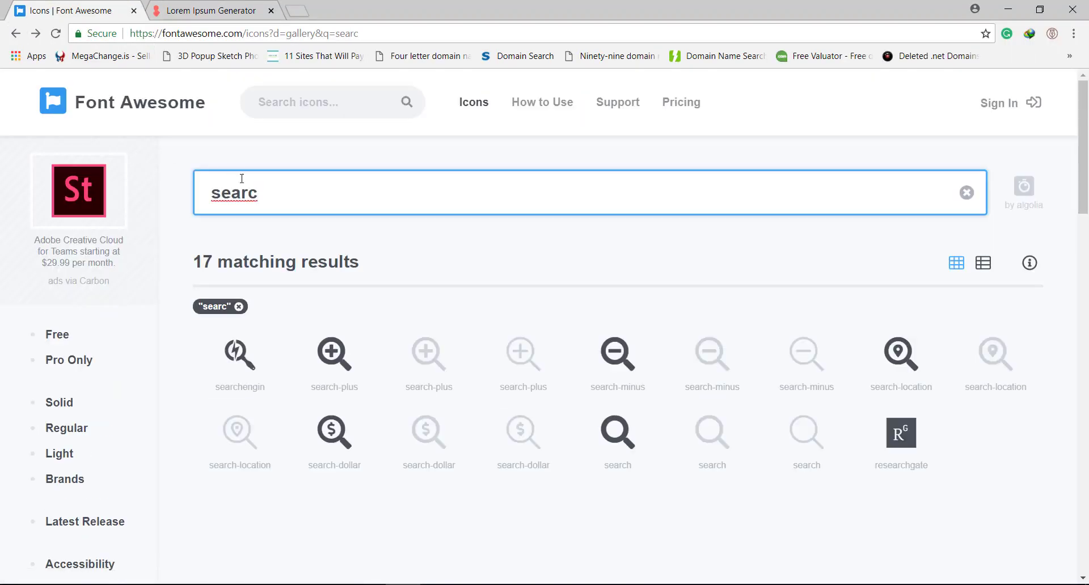
drag(255, 194, 185, 199)
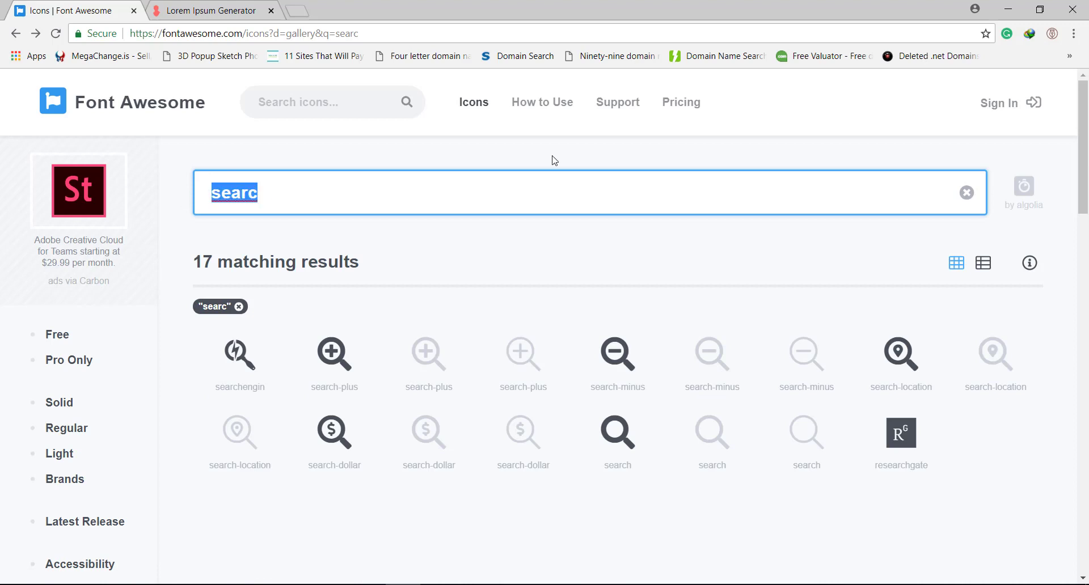
text(ang)
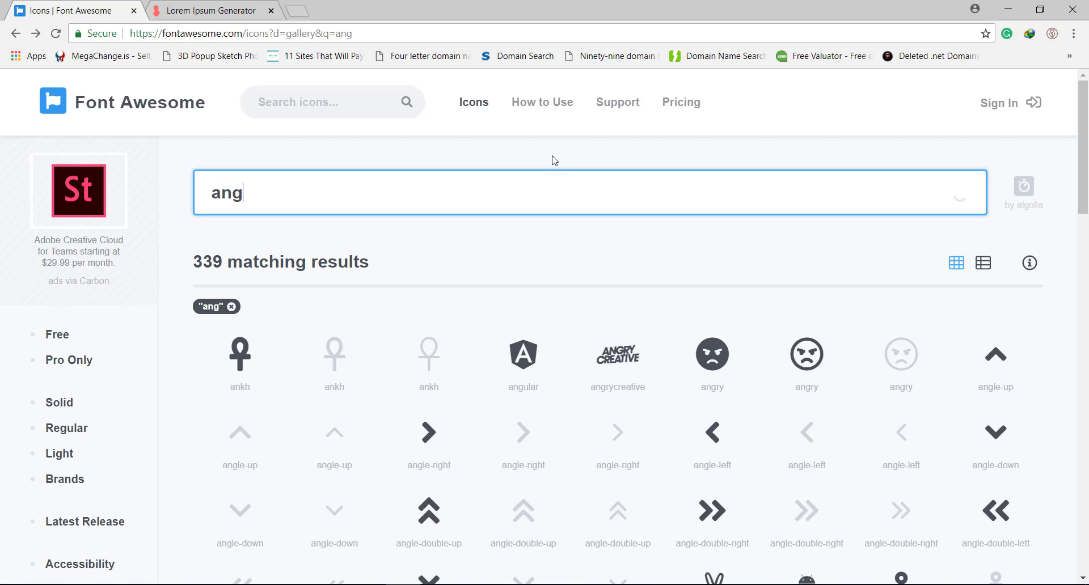
text(le)
scroll(542, 245, down, 1)
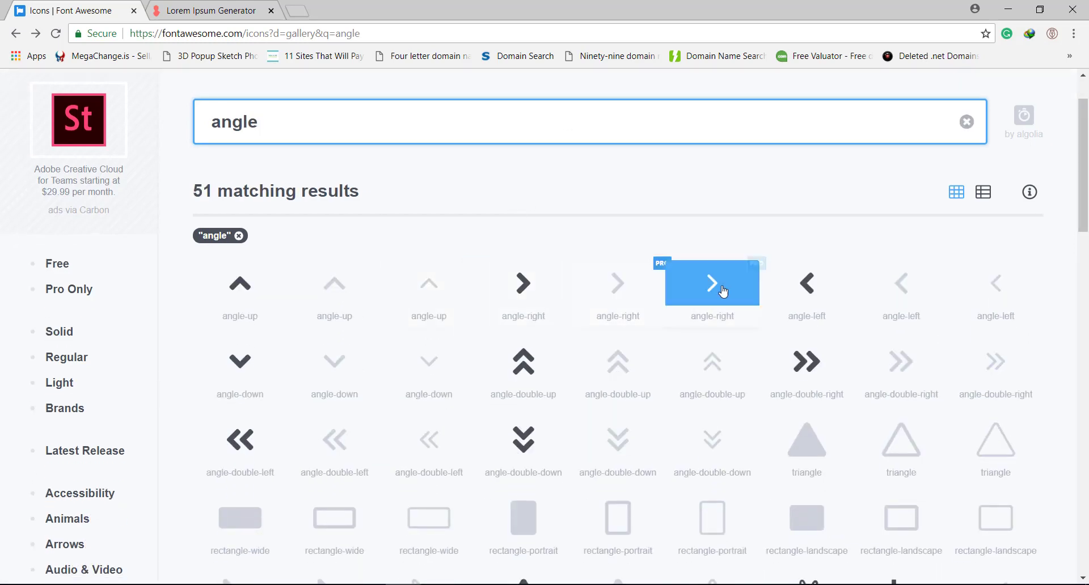
click(832, 294)
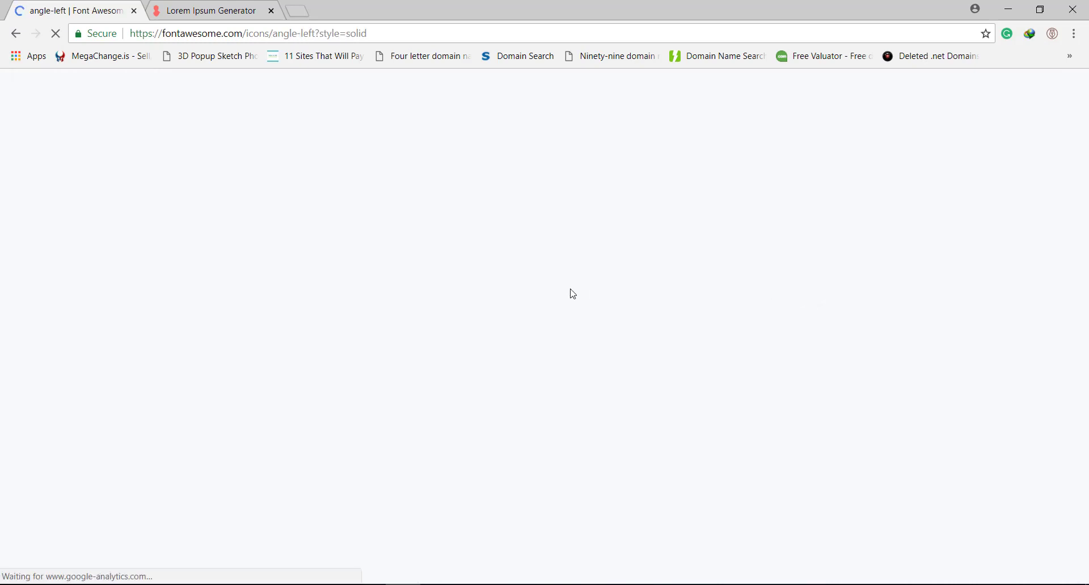
scroll(562, 256, down, 6)
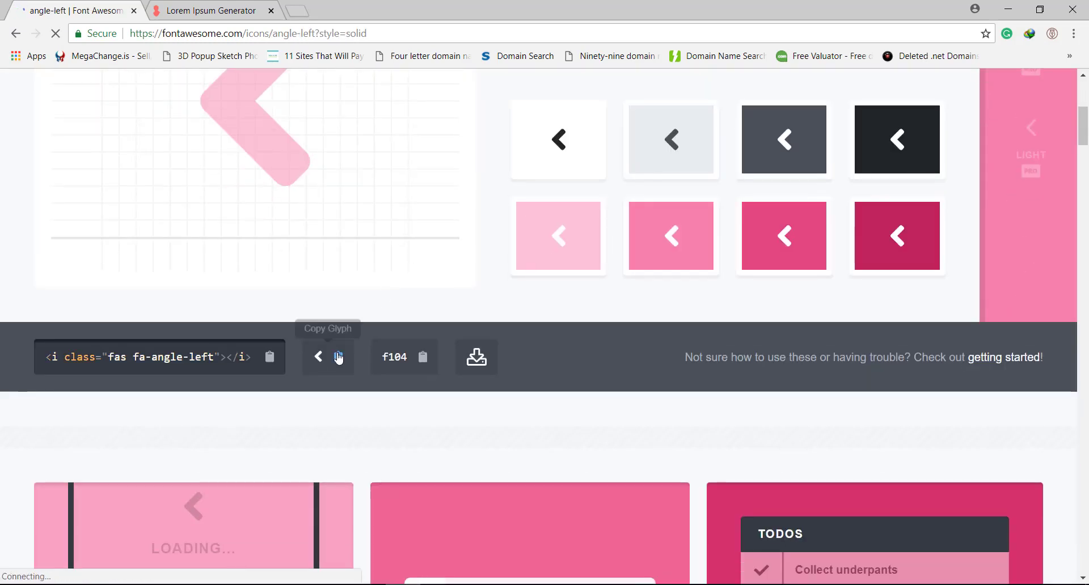
click(338, 357)
key(alt+Tab)
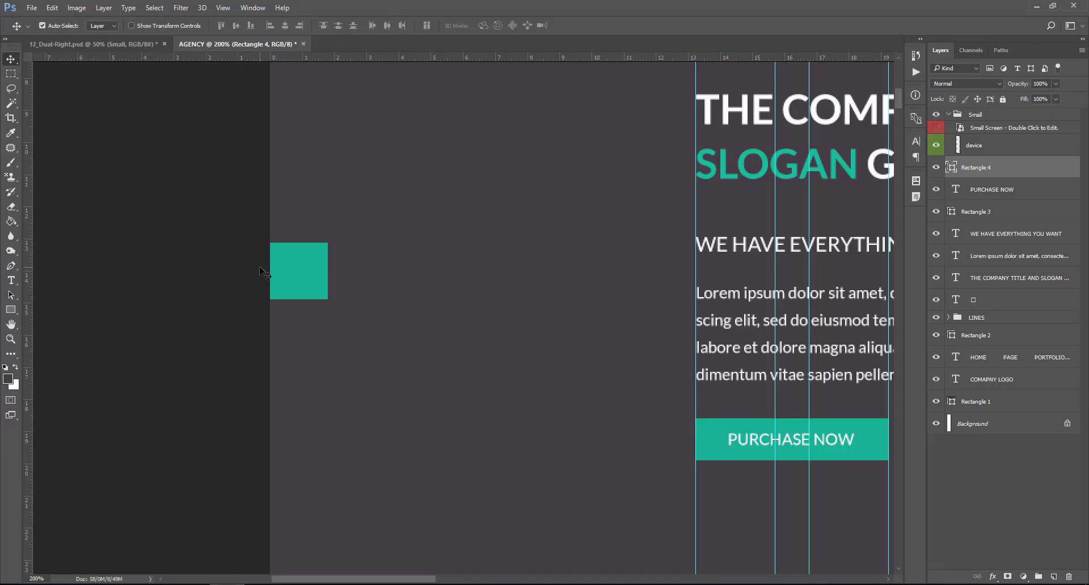
- Add the angle-left glyph on the teal square in Font Awesome 5 Free Solid, 24 pt
click(16, 282)
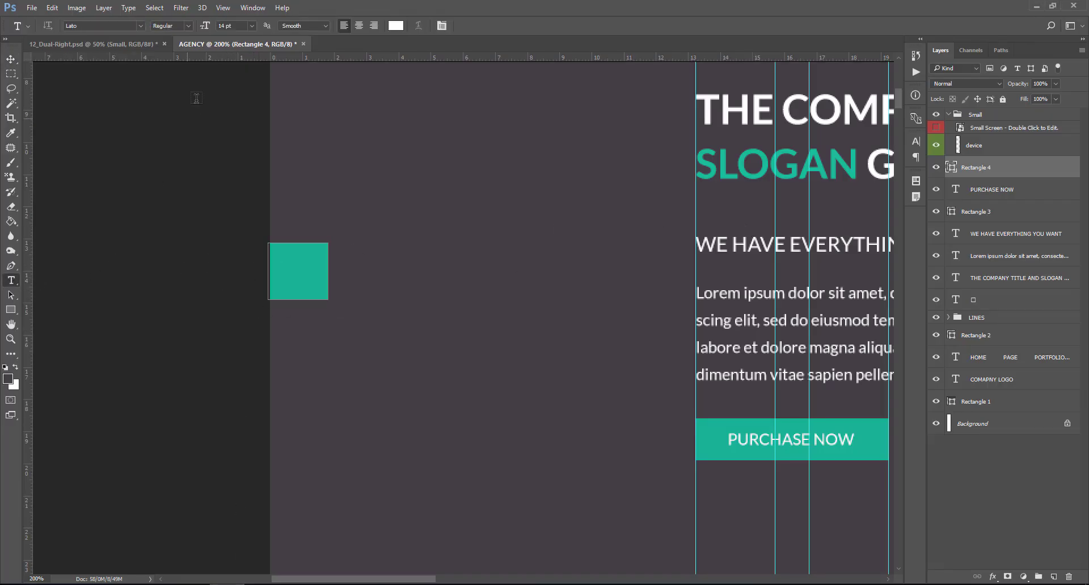
click(299, 277)
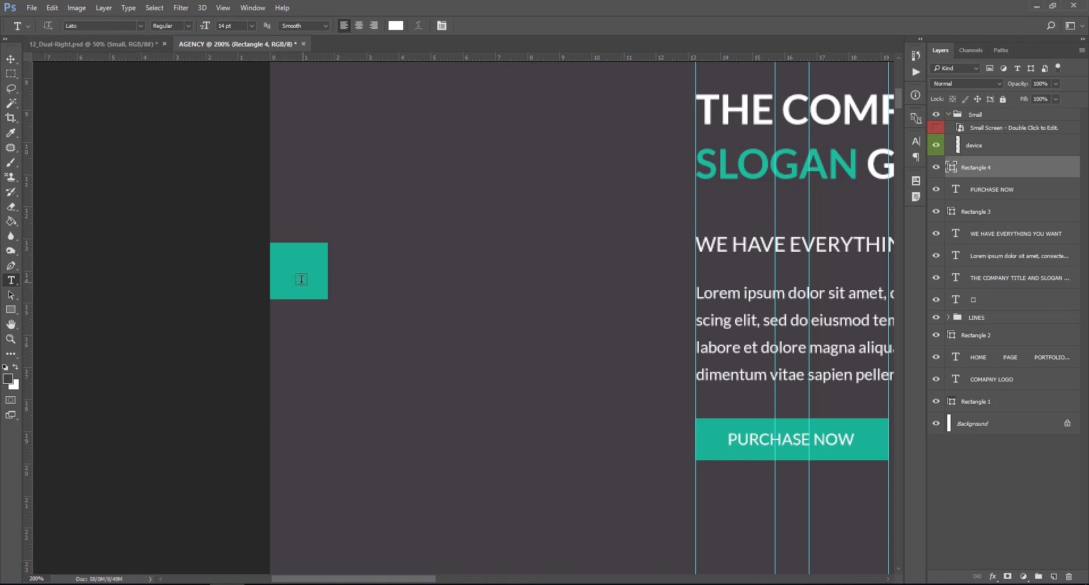
click(90, 26)
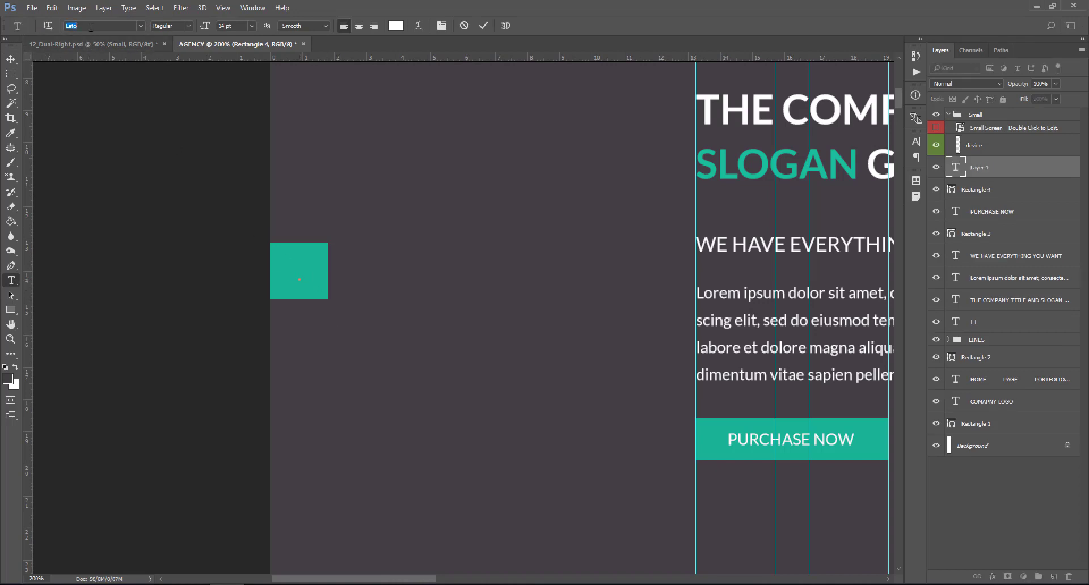
text(font)
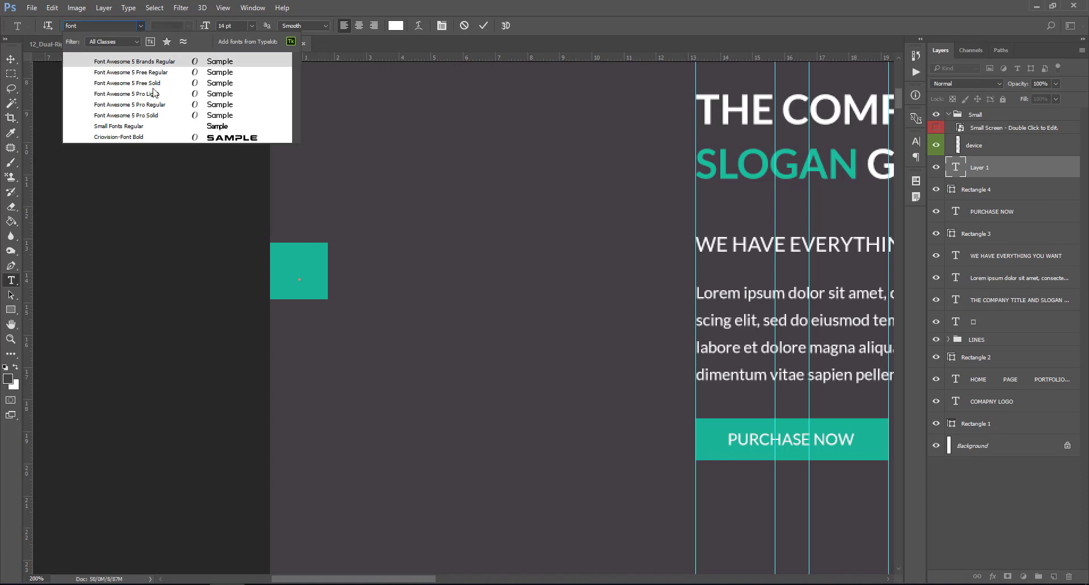
click(155, 83)
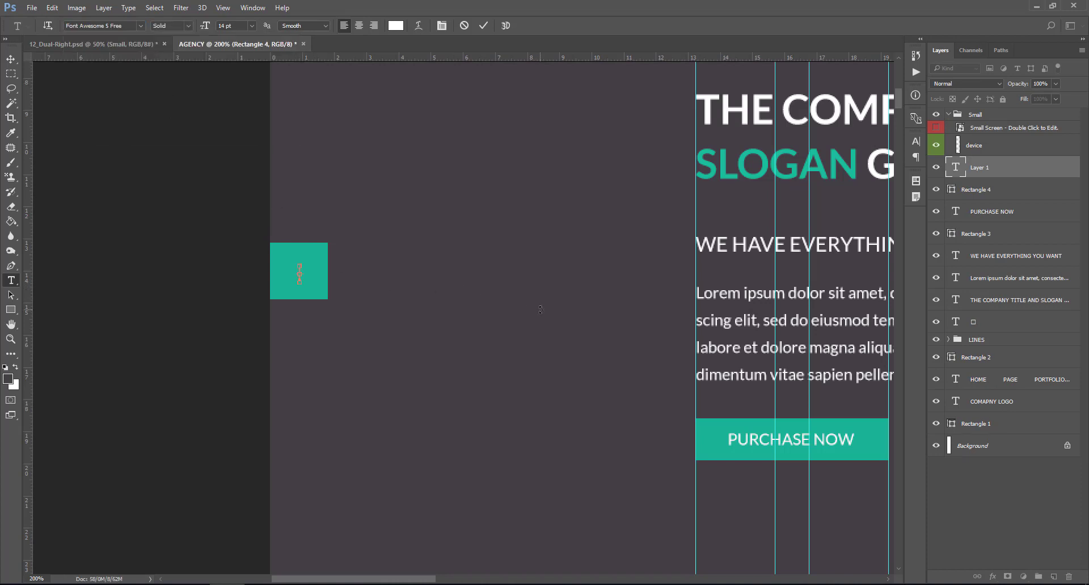
double_click(956, 169)
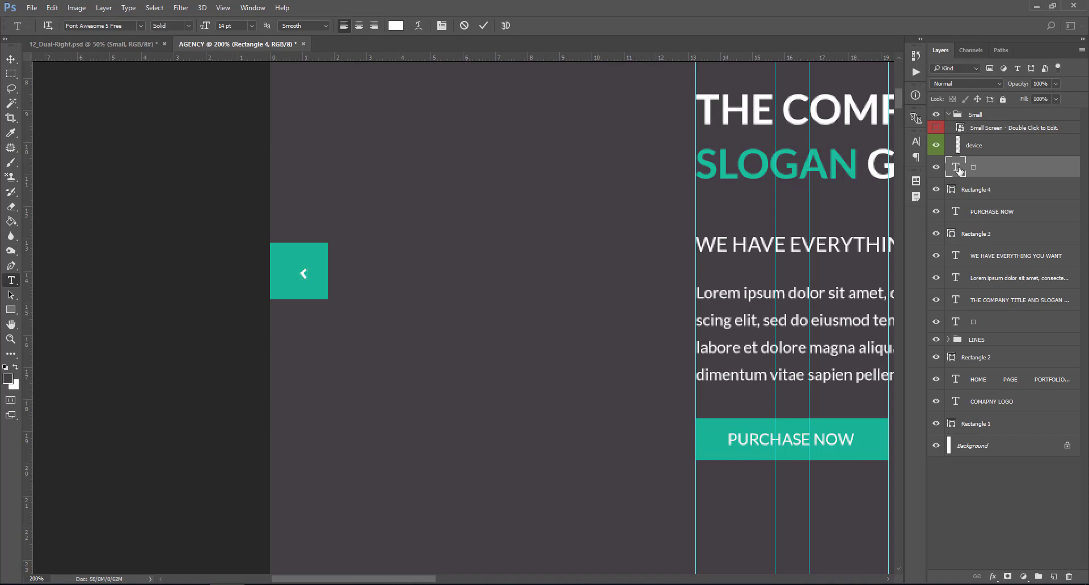
click(253, 25)
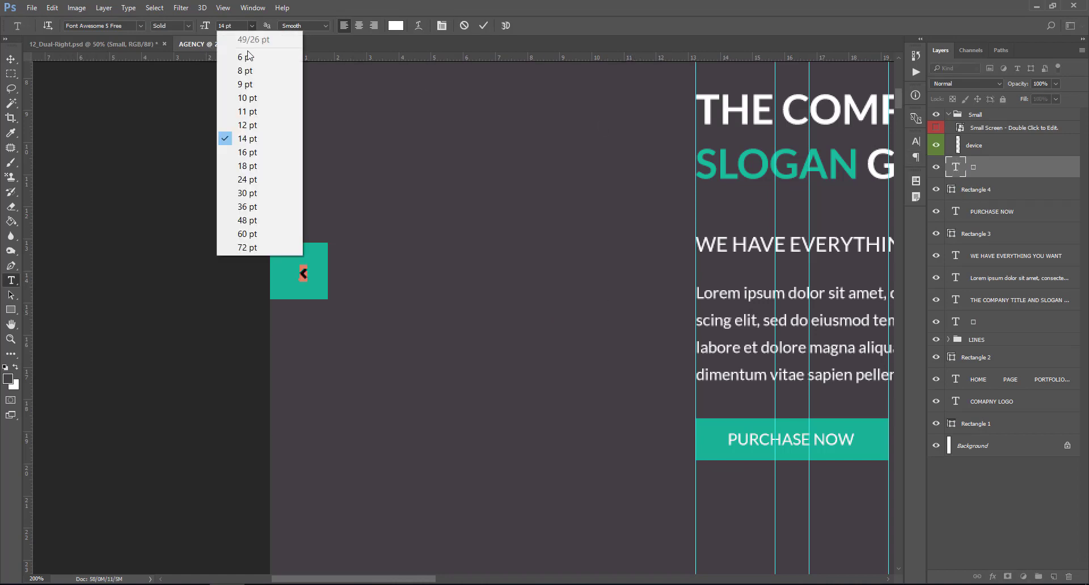
click(273, 177)
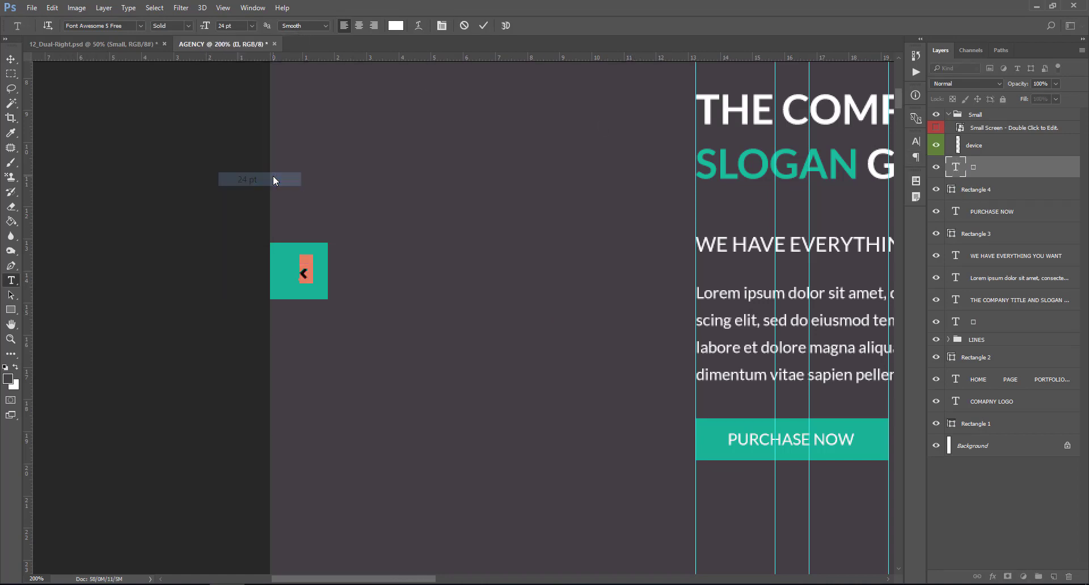
click(959, 172)
- Centre the arrow glyph horizontally and vertically within the Rectangle 4 square
click(11, 60)
ctrl+click(286, 277)
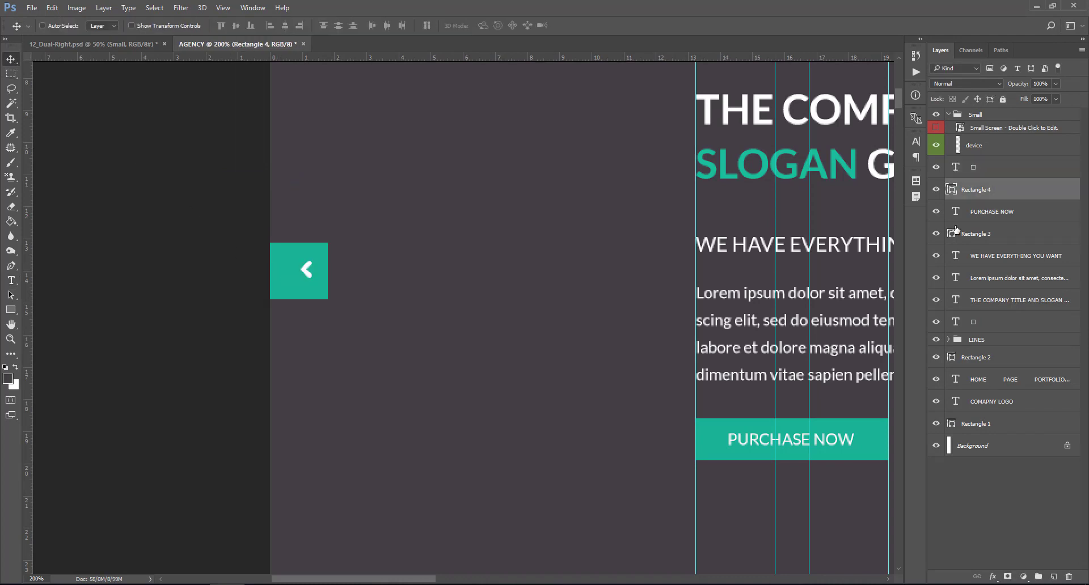
ctrl+click(952, 188)
click(945, 169)
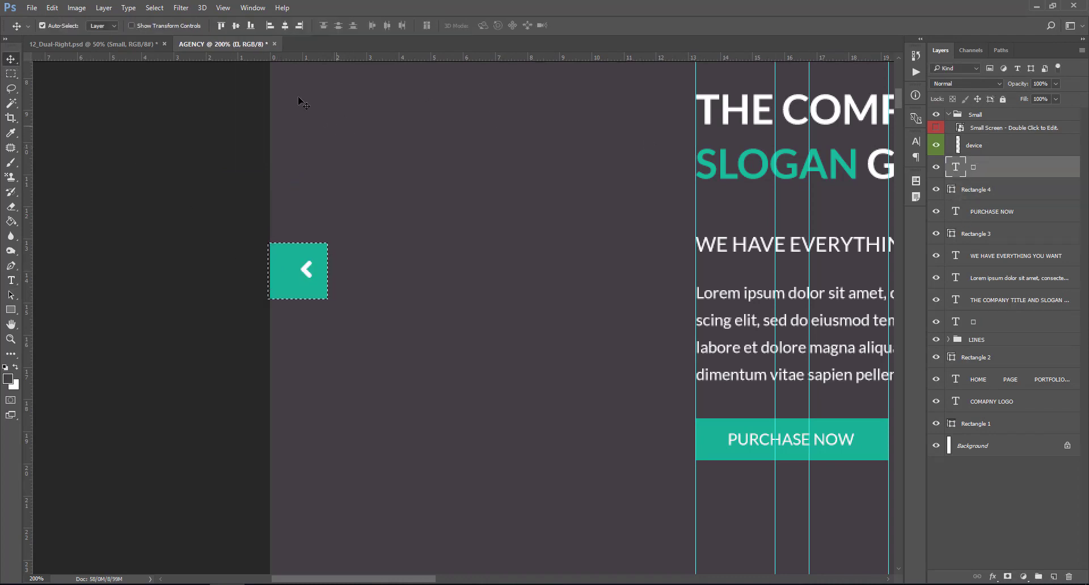
click(286, 26)
click(232, 26)
- Duplicate the teal square and place the copy at the banner's right edge
key(ctrl+d)
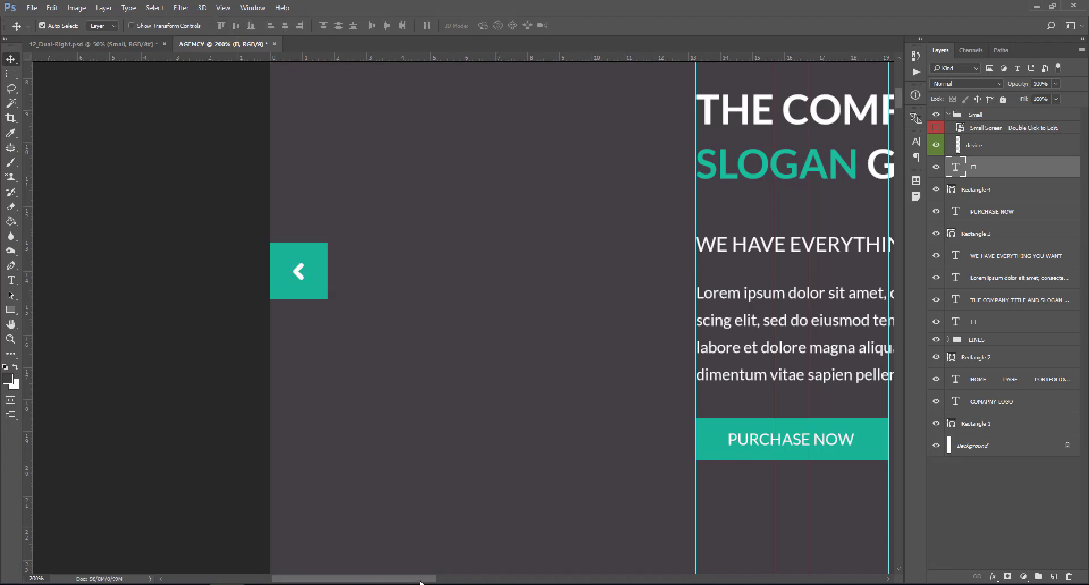
drag(421, 583, 459, 581)
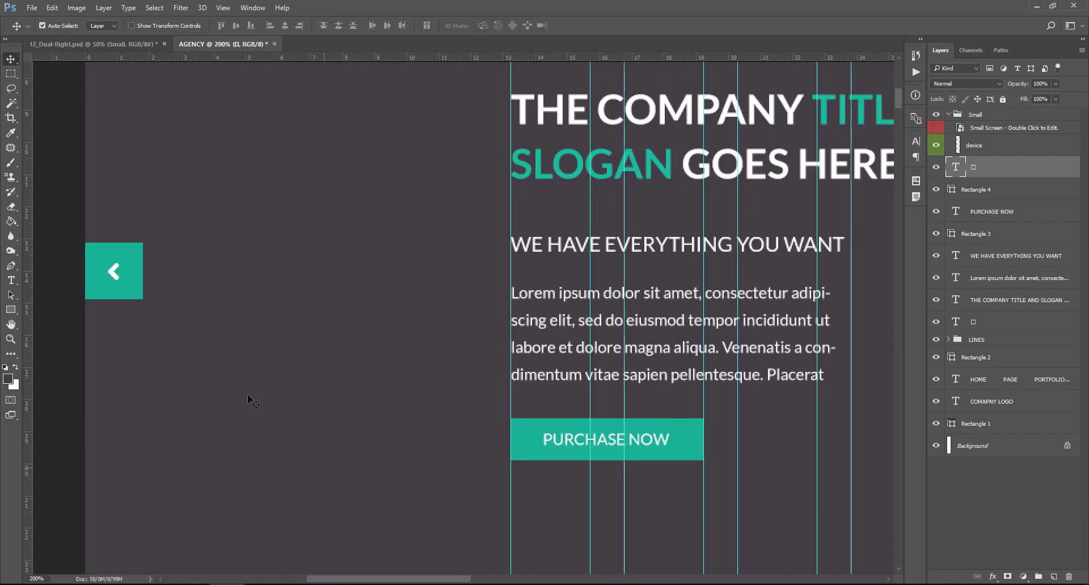
drag(131, 277, 877, 272)
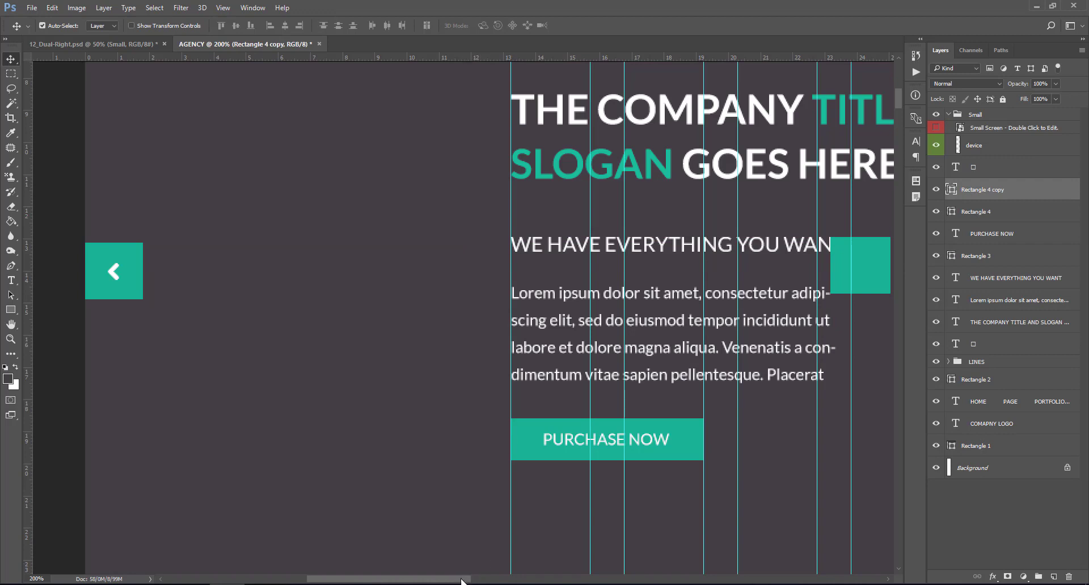
drag(462, 581, 607, 582)
drag(148, 268, 864, 266)
key(ctrl+z)
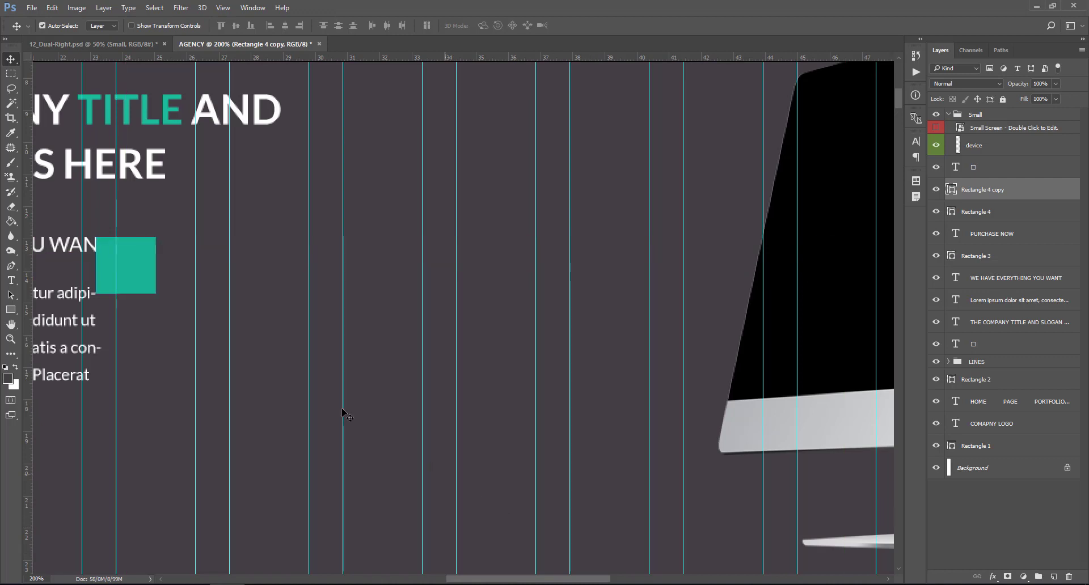
key(ctrl+minus)
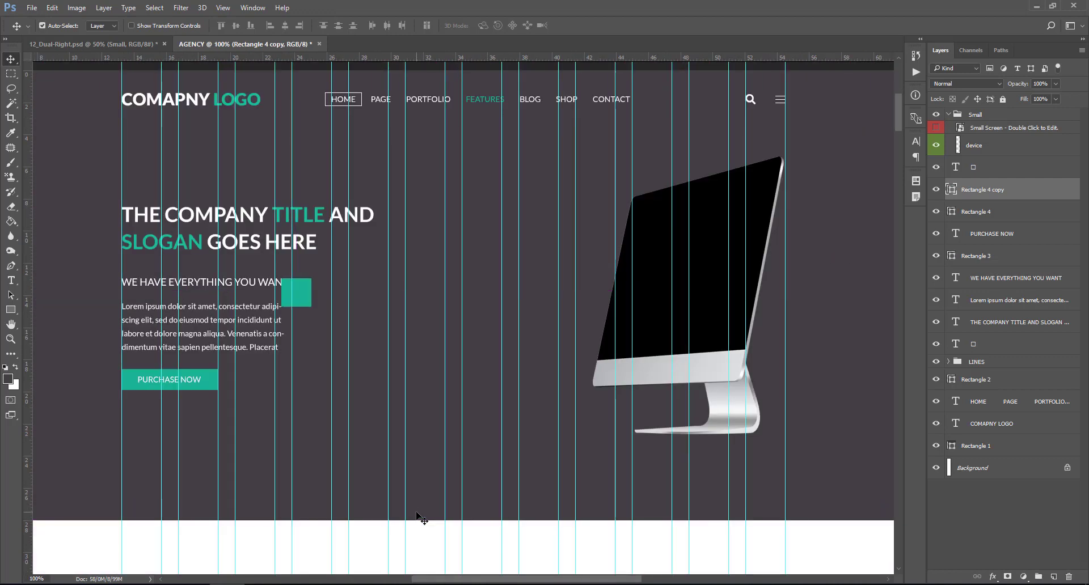
drag(310, 293, 895, 310)
drag(635, 580, 679, 579)
drag(745, 313, 827, 300)
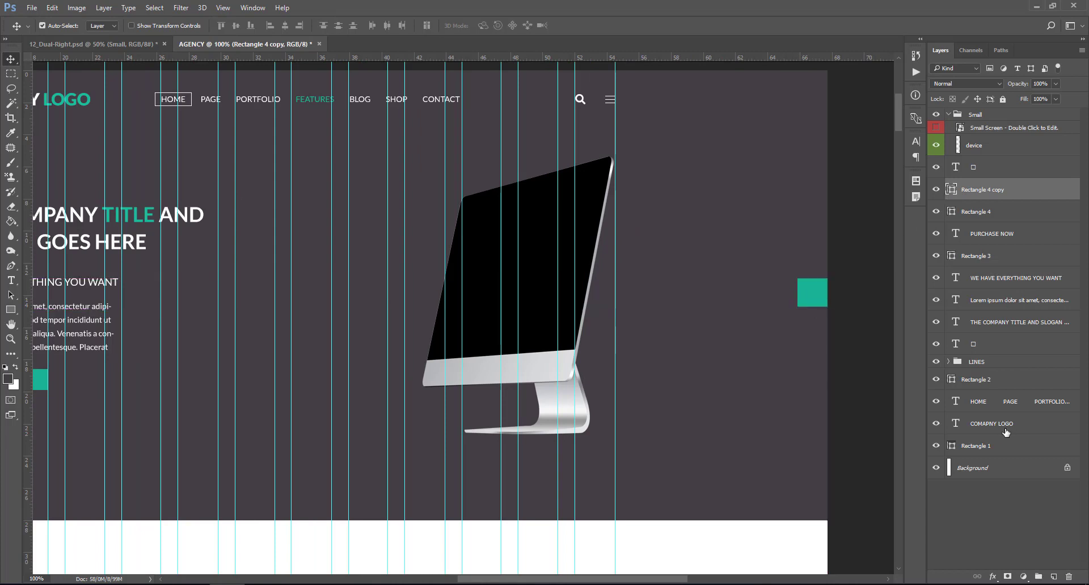
- Align the square copy to the vertical centre of the Rectangle 1 banner
click(970, 447)
ctrl+click(952, 446)
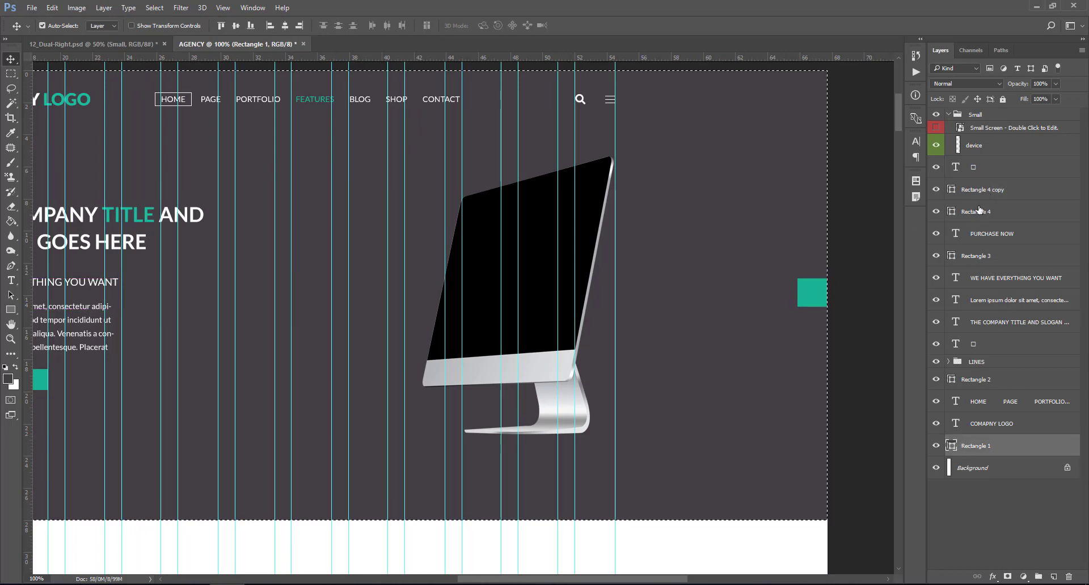
click(987, 191)
click(284, 26)
click(232, 25)
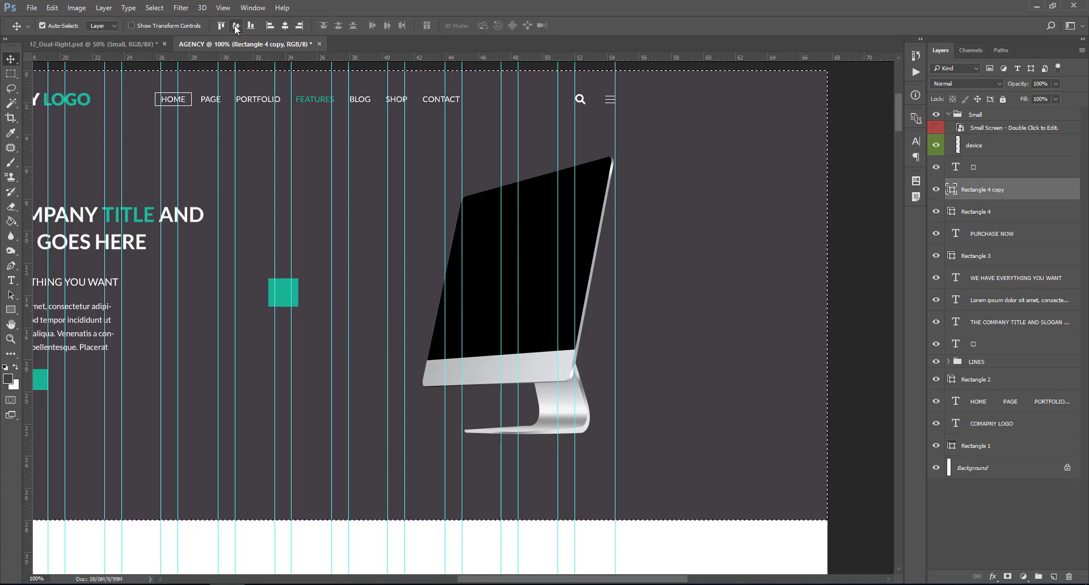
key(ctrl+alt+z)
key(ctrl+alt+z)
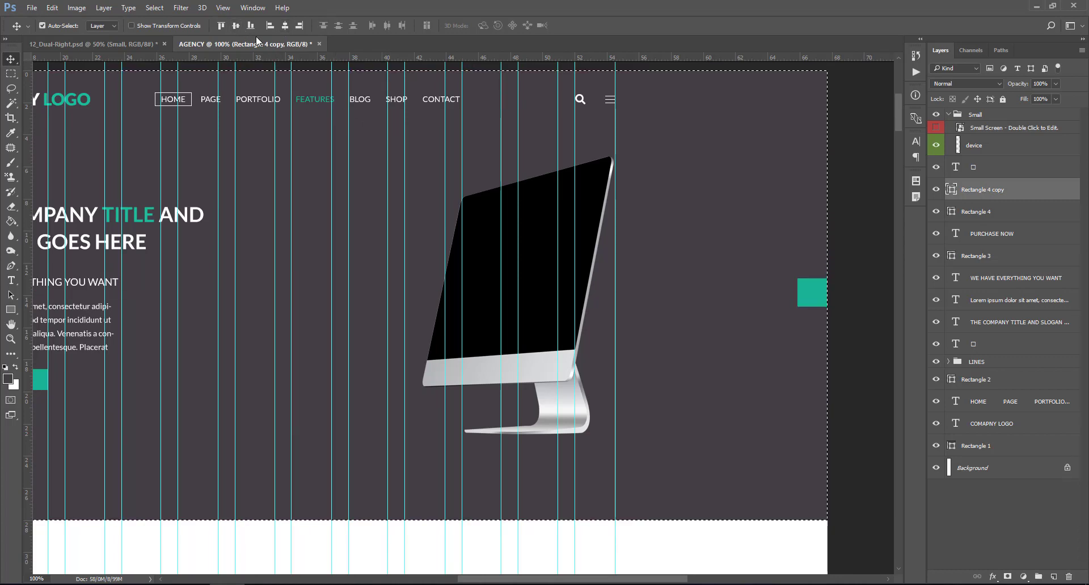
click(236, 25)
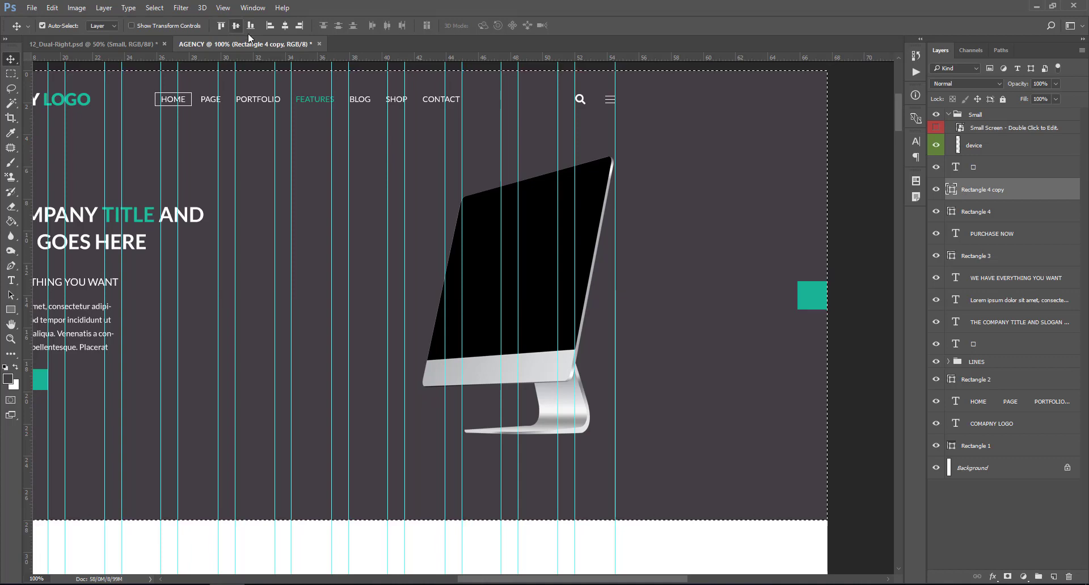
key(ctrl+d)
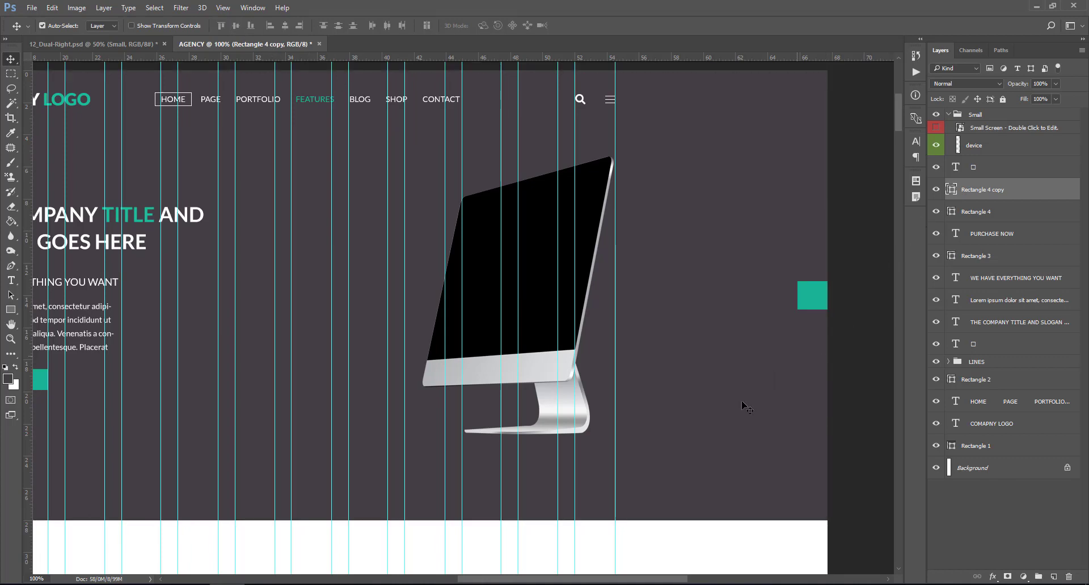
drag(623, 581, 526, 580)
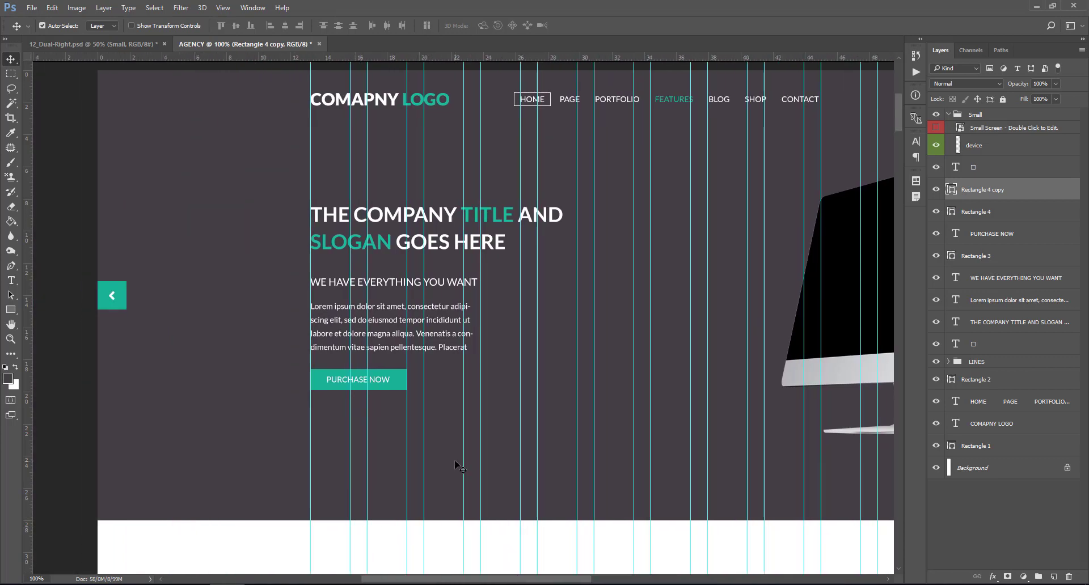
click(404, 584)
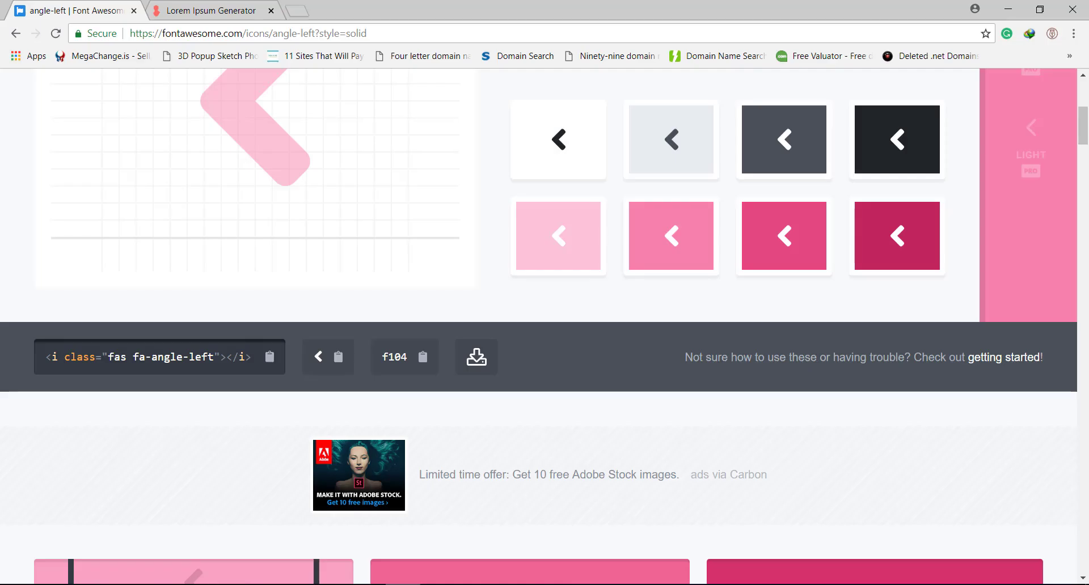
- Copy the solid angle-right glyph from the Font Awesome 'angle' search results
click(17, 34)
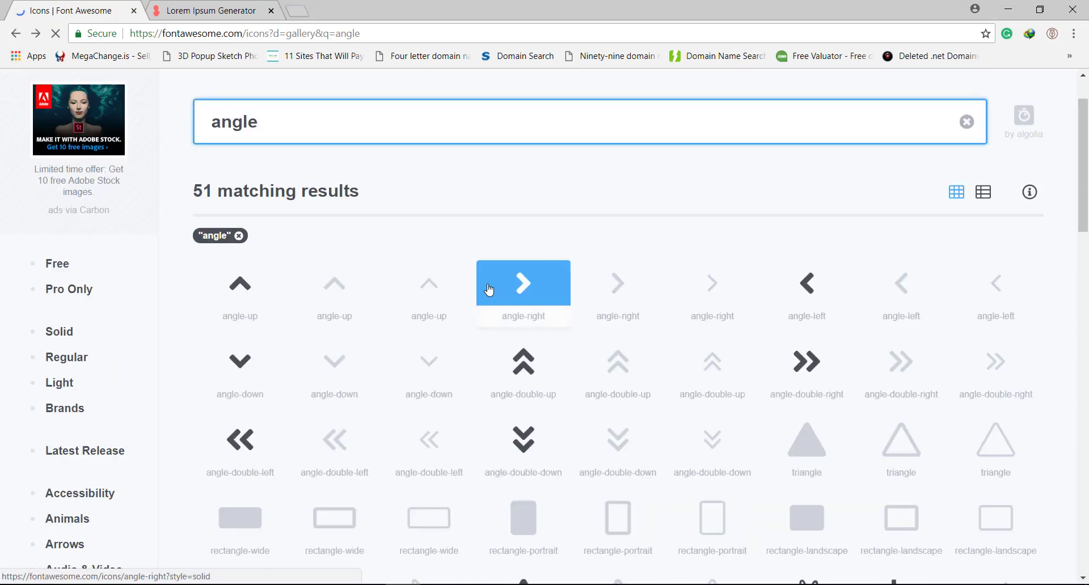
scroll(860, 241, down, 1)
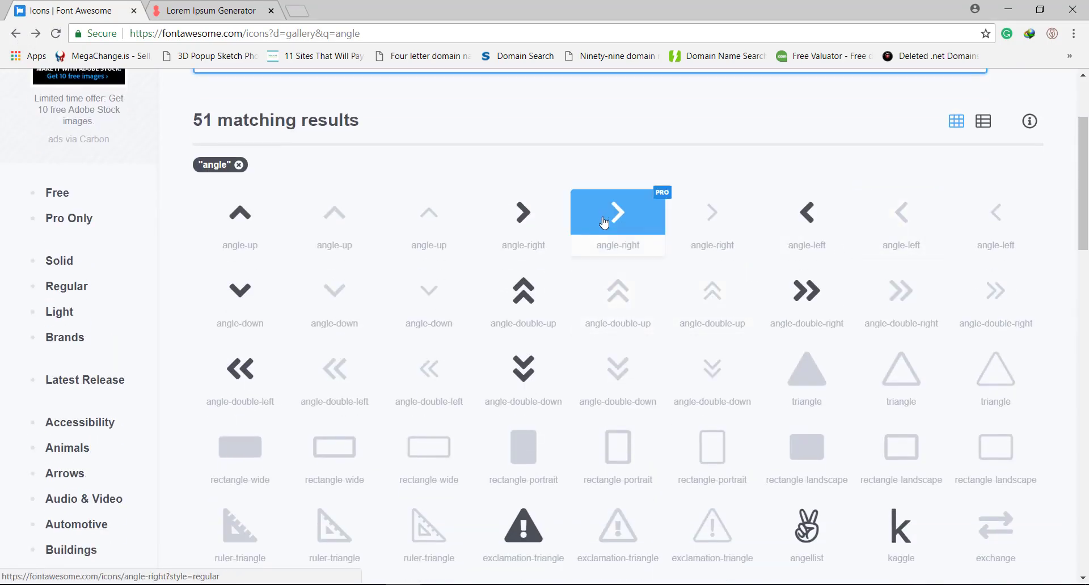
click(539, 229)
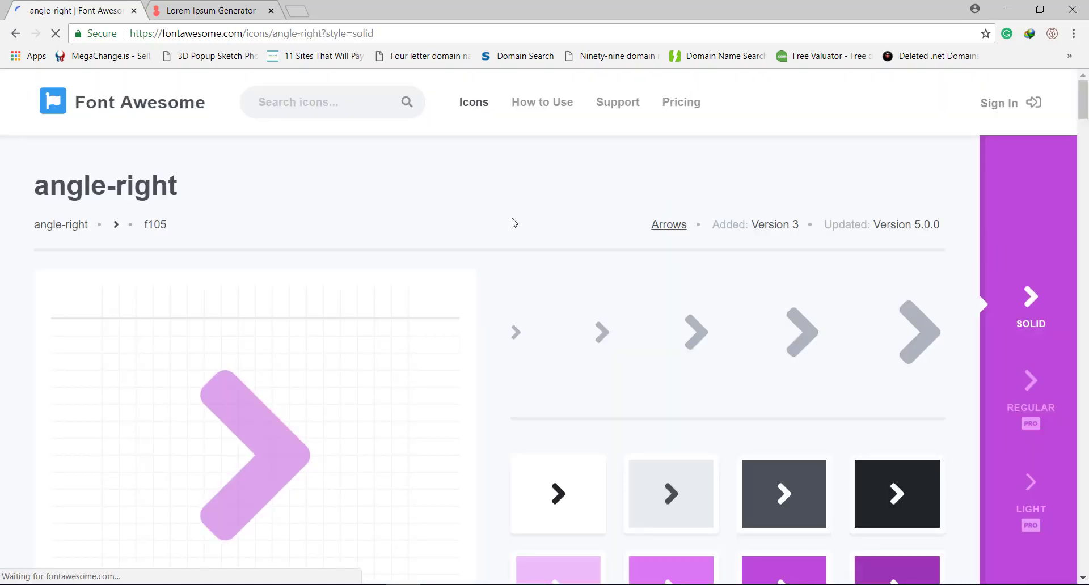
scroll(443, 195, down, 4)
click(344, 427)
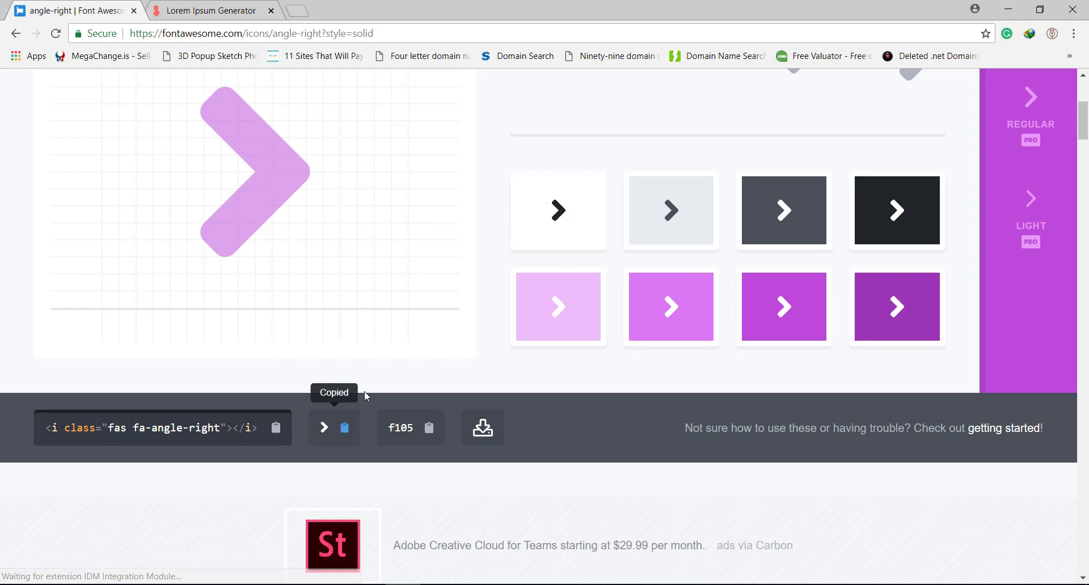
key(alt+Tab)
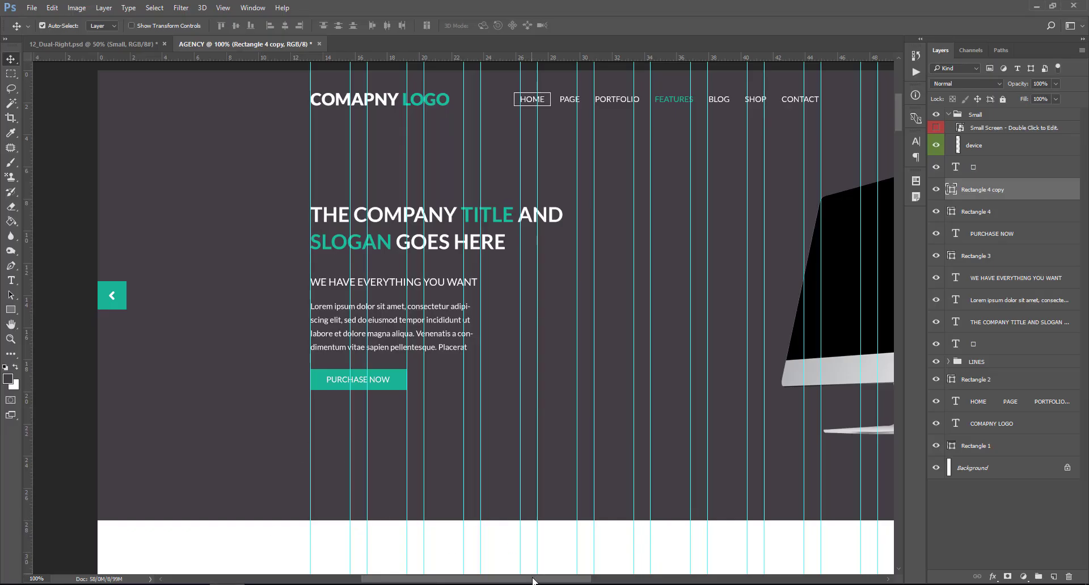
- Zoom in on the banner's right edge and delete a stray empty text layer
drag(533, 579, 671, 580)
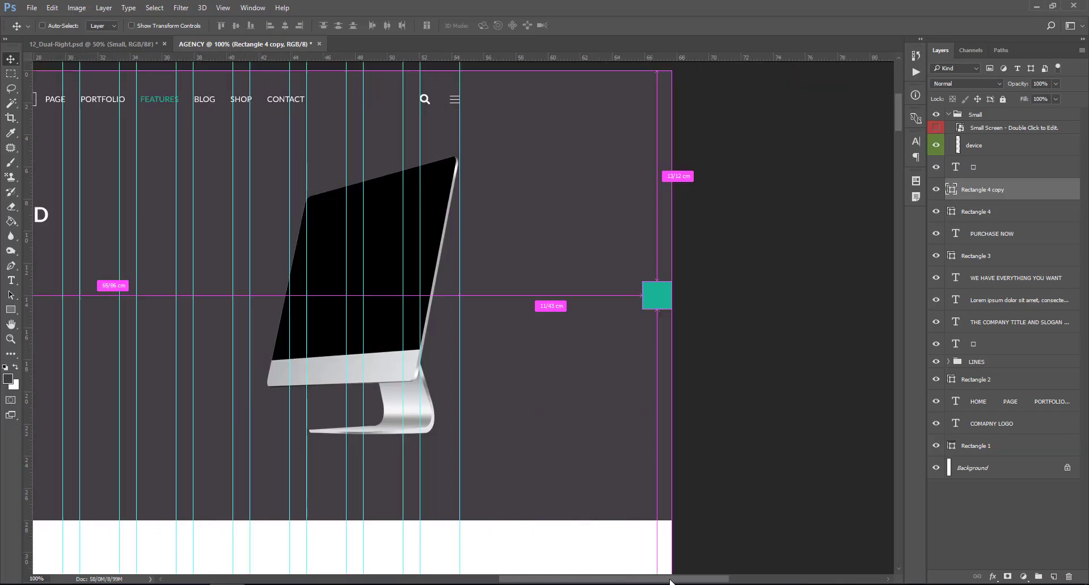
key(ctrl+plus)
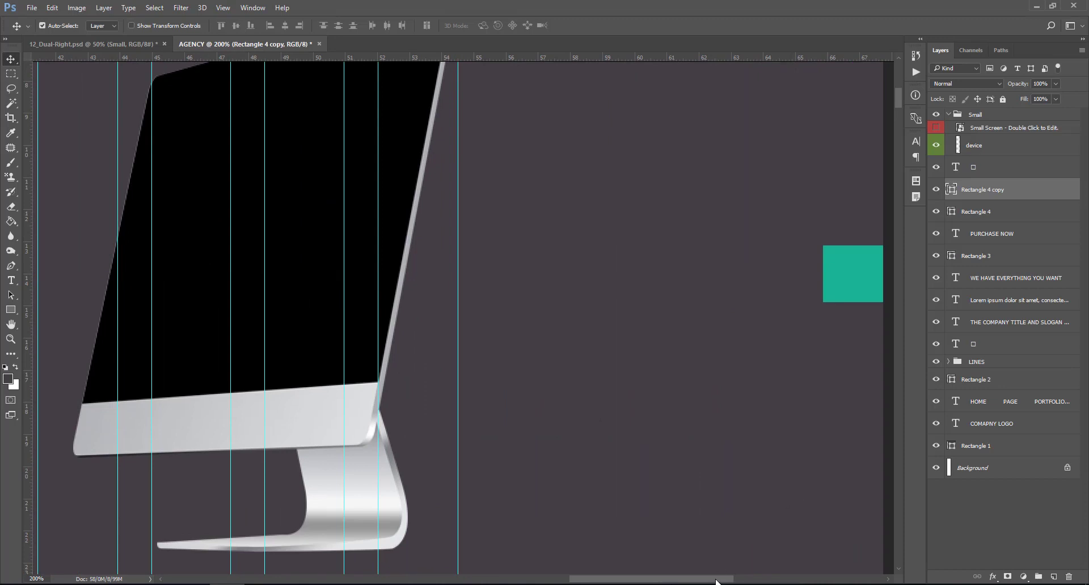
drag(716, 582, 744, 580)
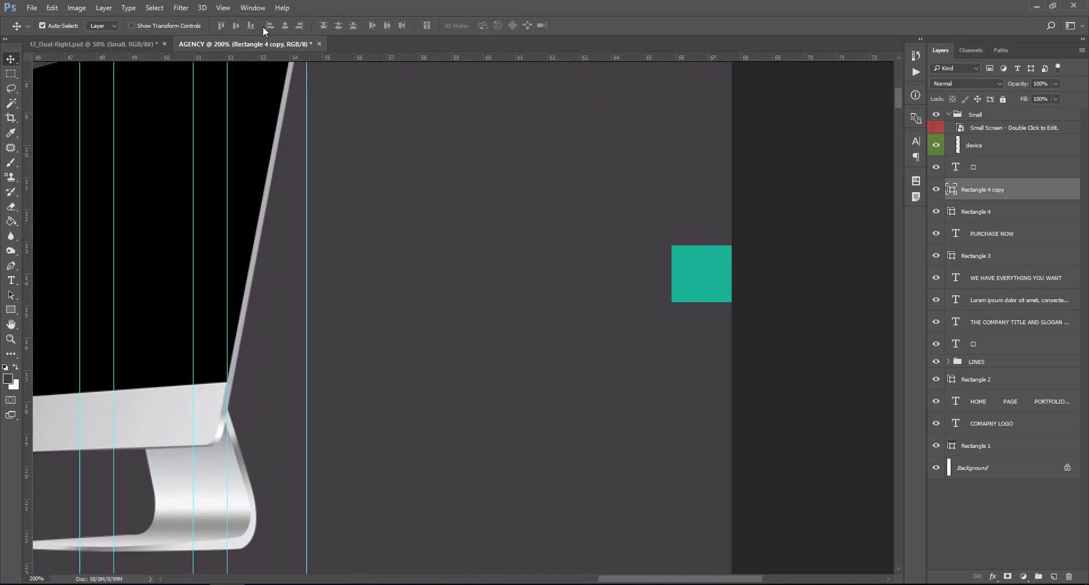
click(11, 281)
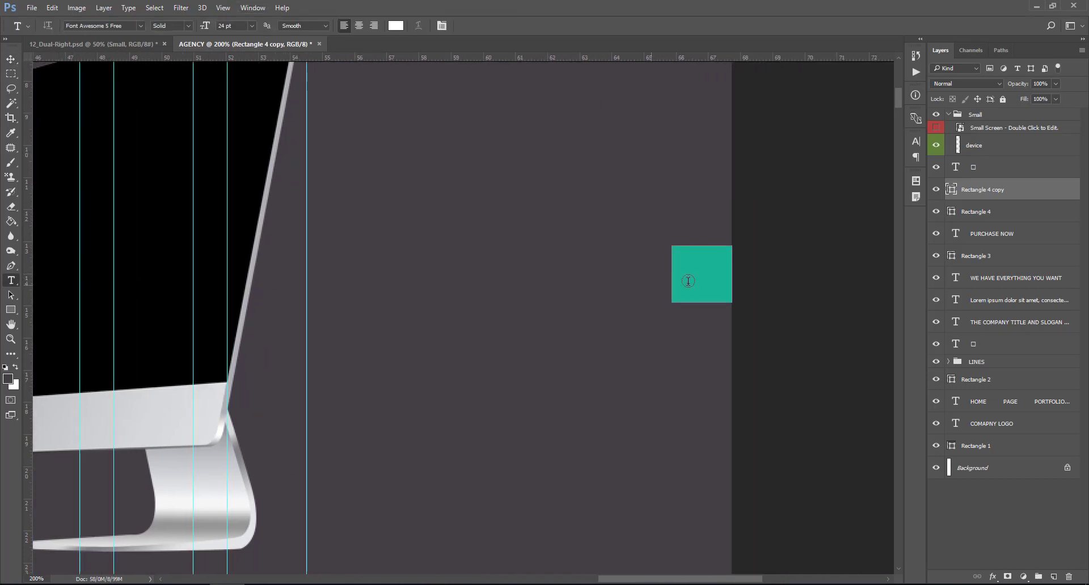
click(714, 273)
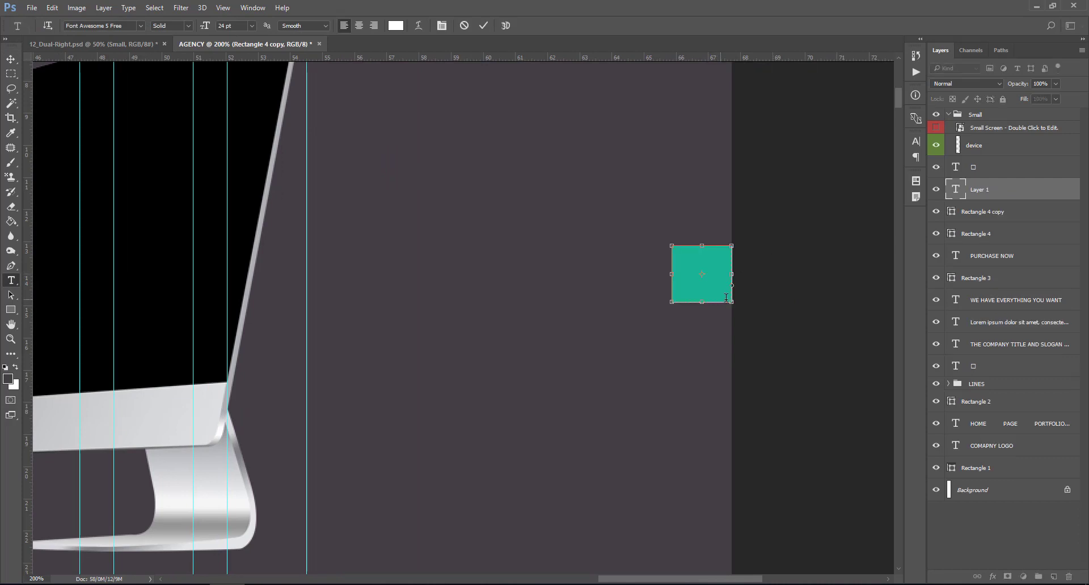
click(959, 190)
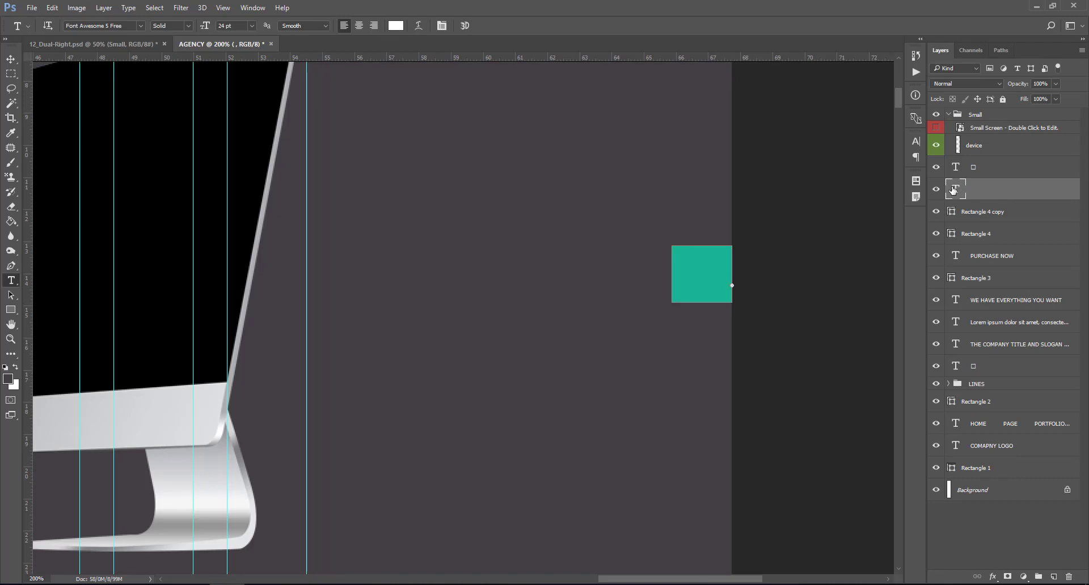
right_click(1001, 195)
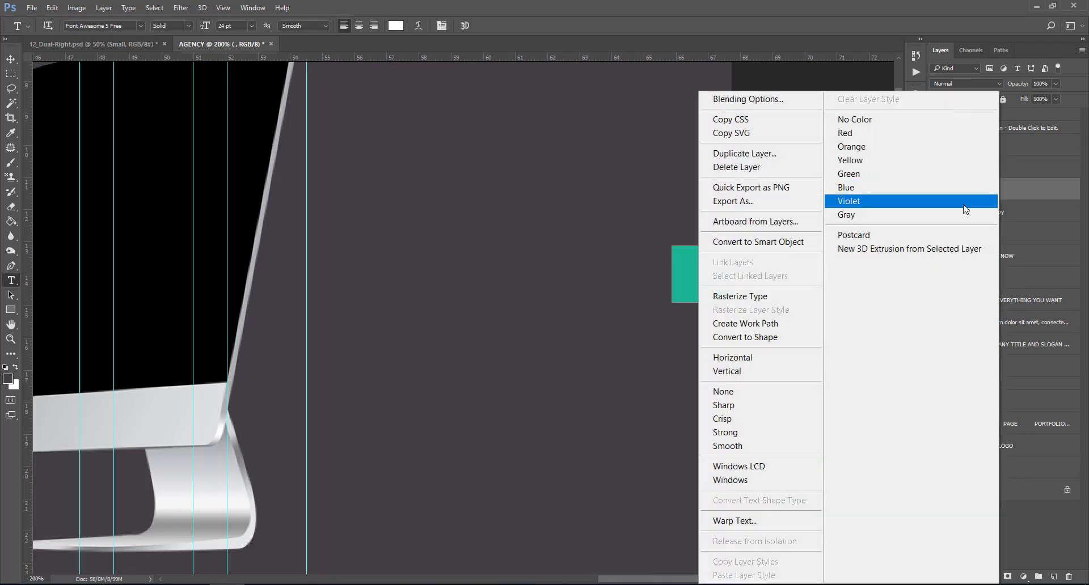
click(746, 168)
click(514, 222)
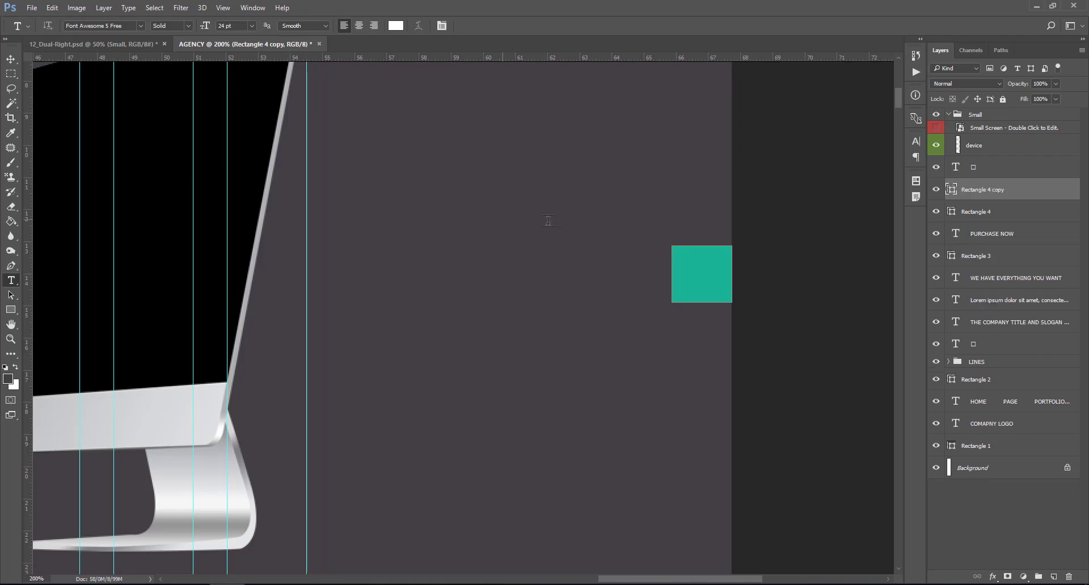
- Paste the Font Awesome right-chevron glyph as a white text layer in the teal square
click(708, 281)
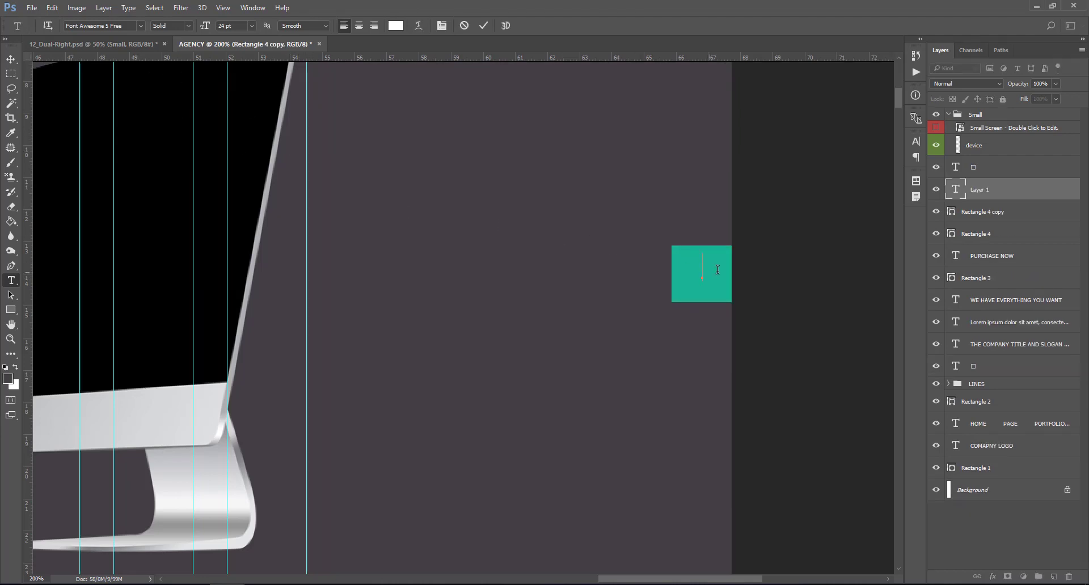
key(ctrl+v)
key(ctrl+Return)
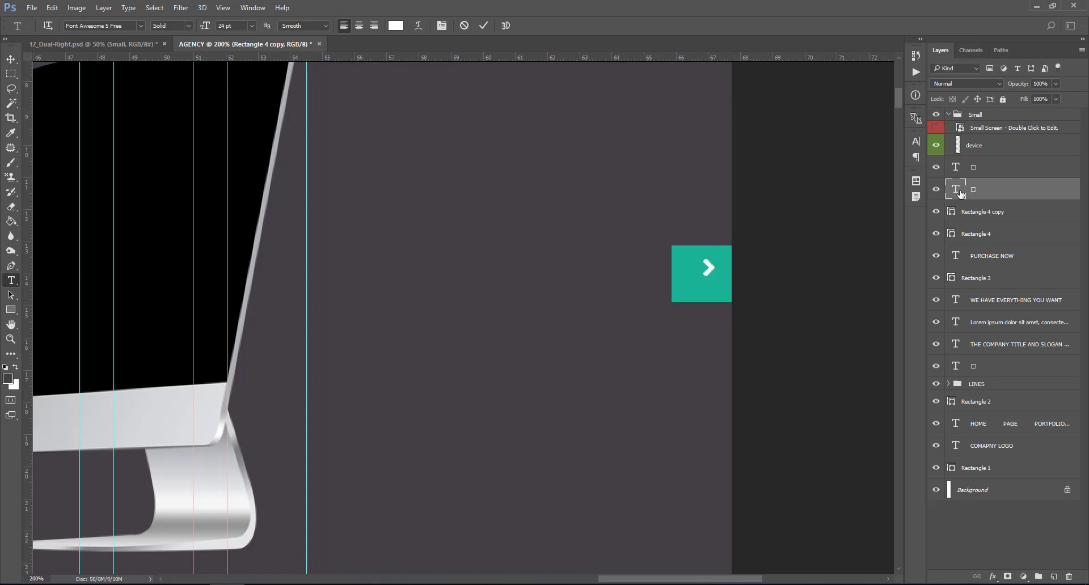
click(11, 58)
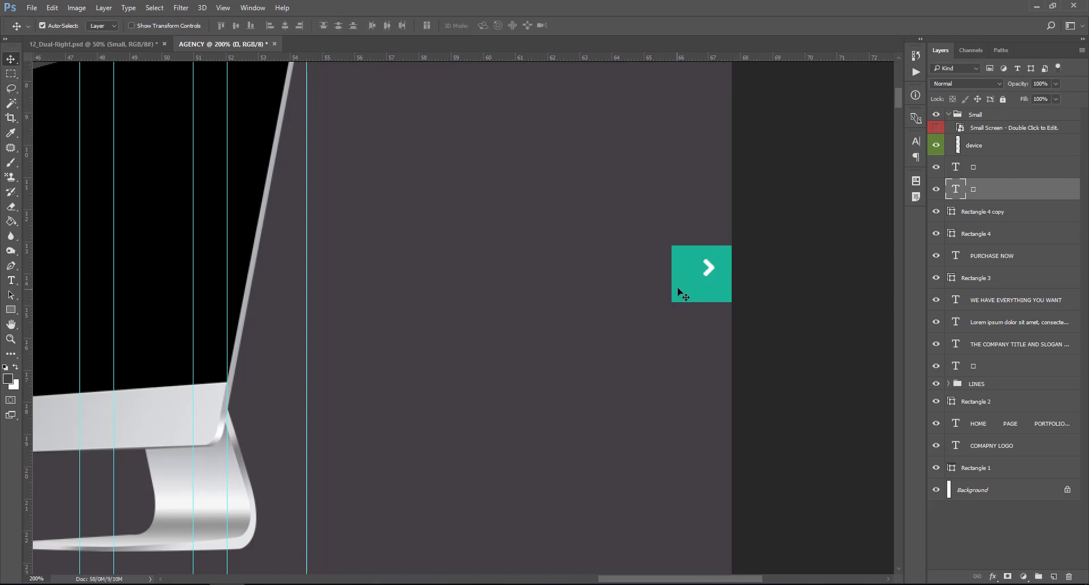
- Load the teal square's (Rectangle 4 copy) outline as a selection
click(953, 210)
ctrl+click(954, 209)
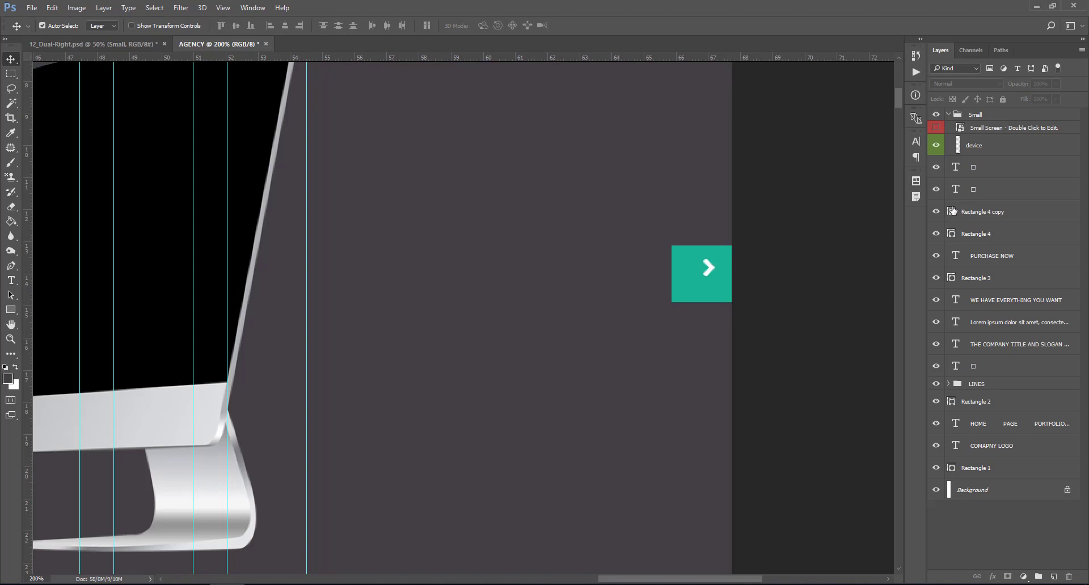
click(953, 213)
ctrl+click(954, 213)
click(952, 214)
ctrl+click(953, 214)
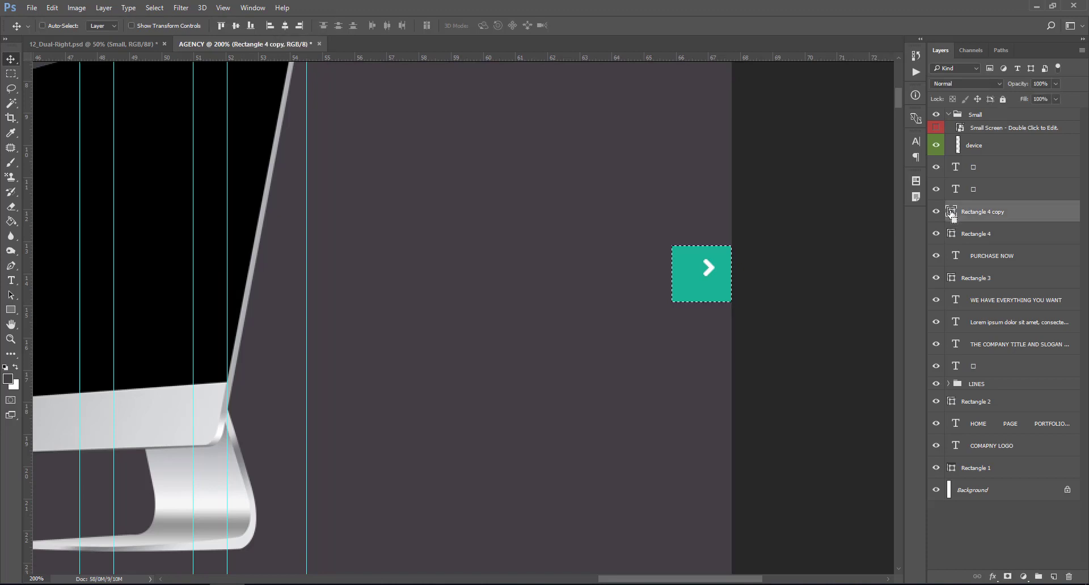
- Centre the chevron vertically and horizontally on the square, then deselect
click(978, 175)
click(976, 188)
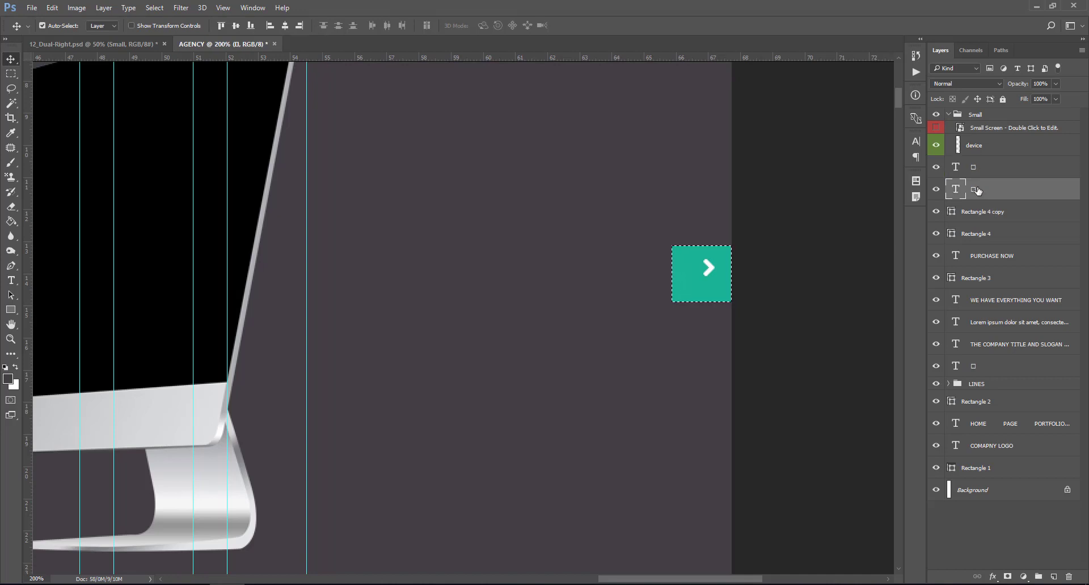
click(239, 27)
click(286, 26)
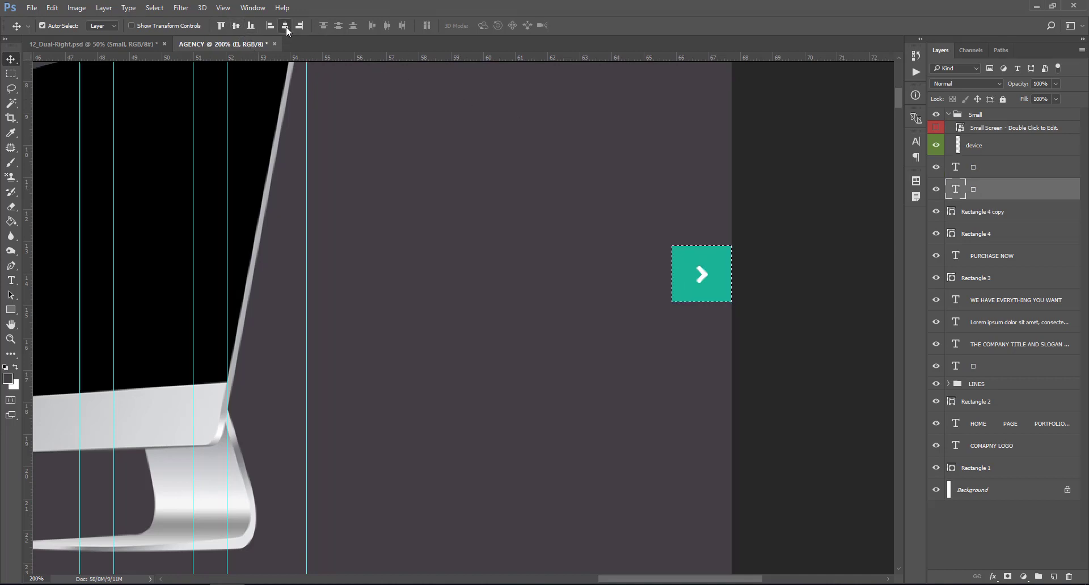
key(ctrl+d)
click(716, 290)
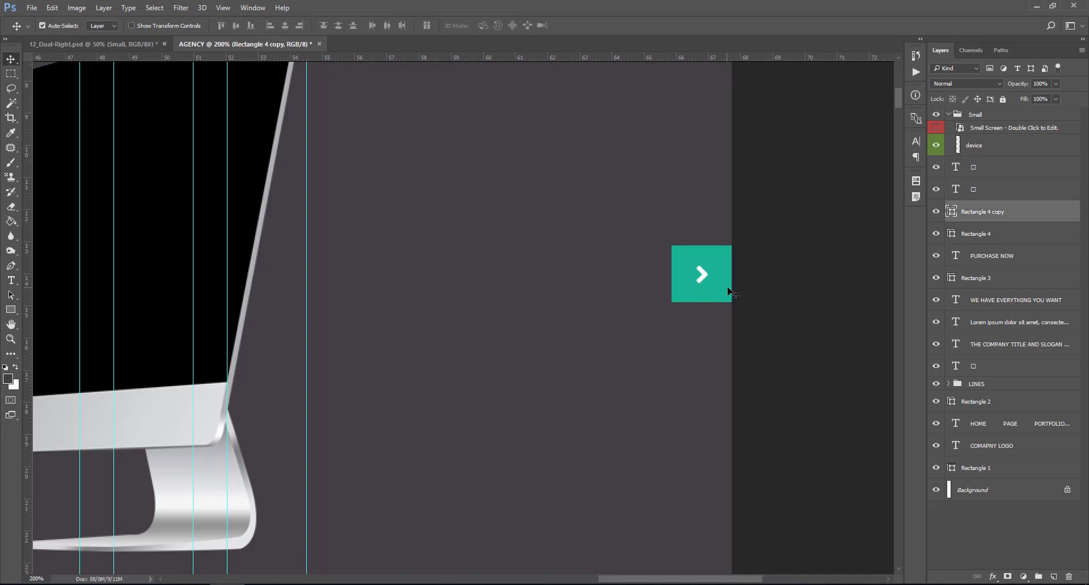
click(11, 310)
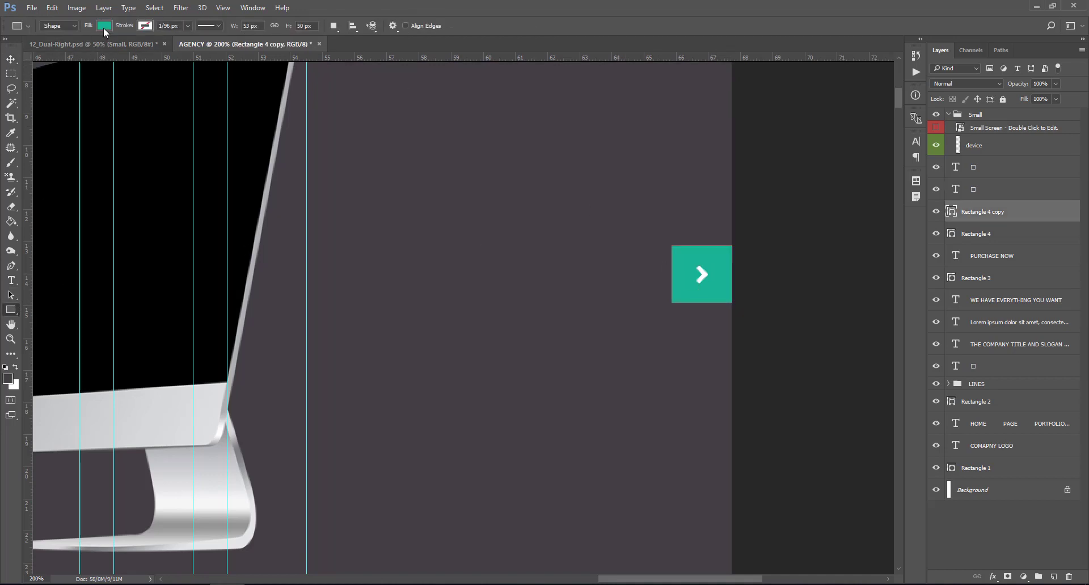
- Change the right arrow square's fill from teal to dark navy #1a1c27
click(104, 26)
click(74, 85)
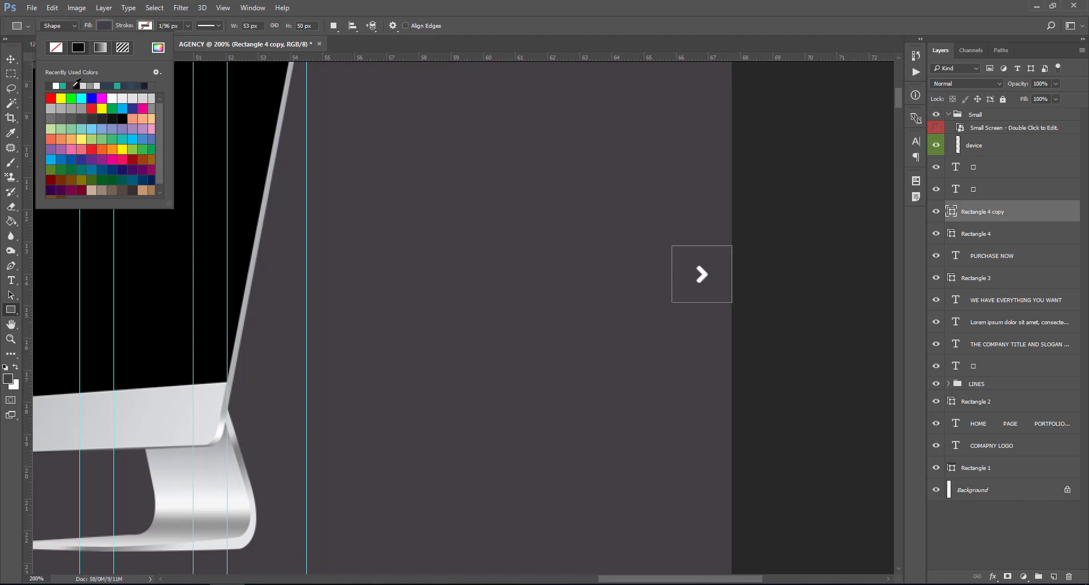
click(145, 86)
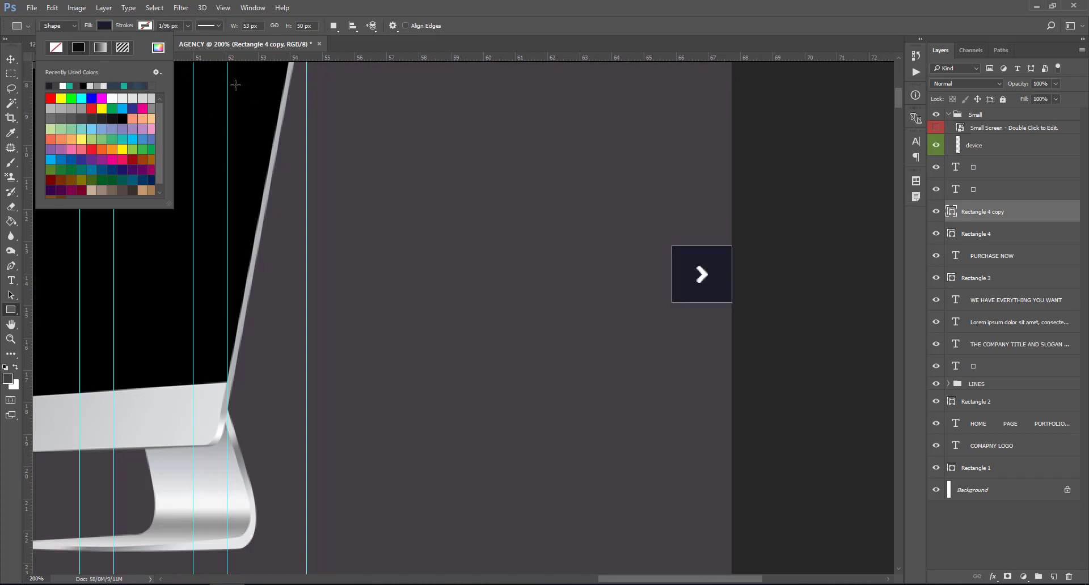
click(158, 49)
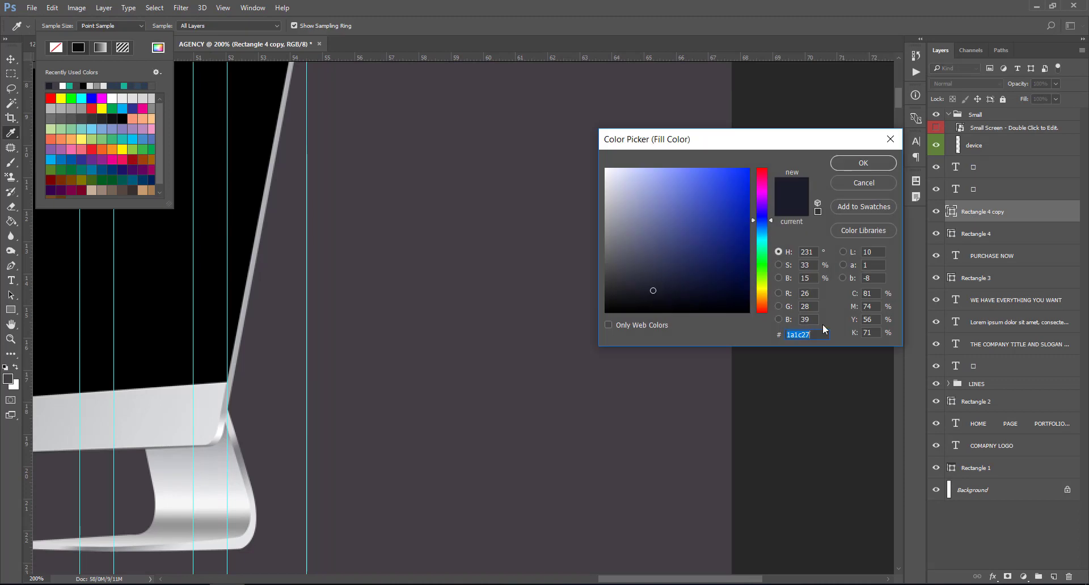
click(848, 165)
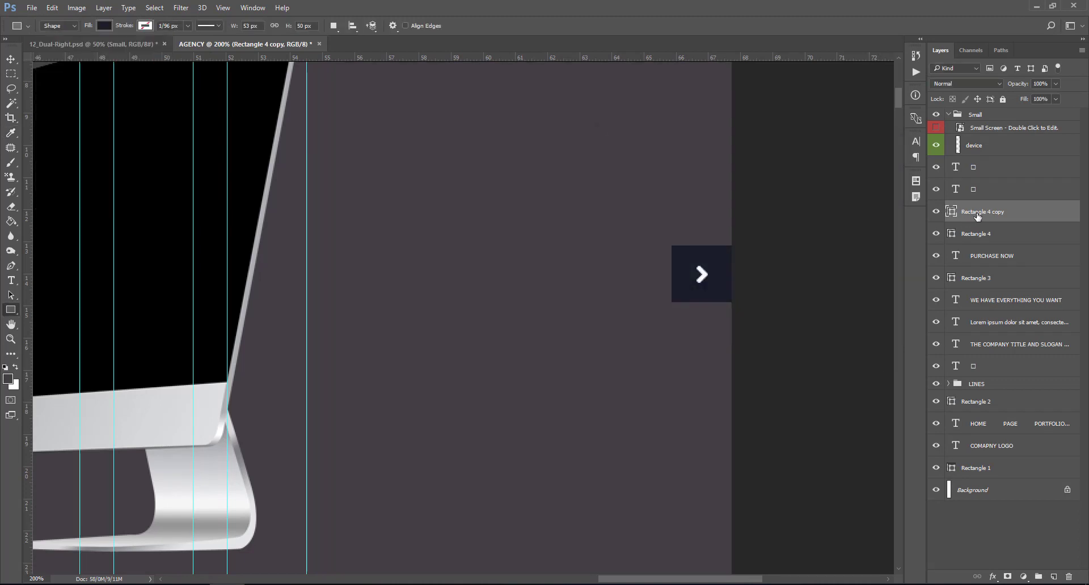
key(ctrl+minus)
key(ctrl+minus)
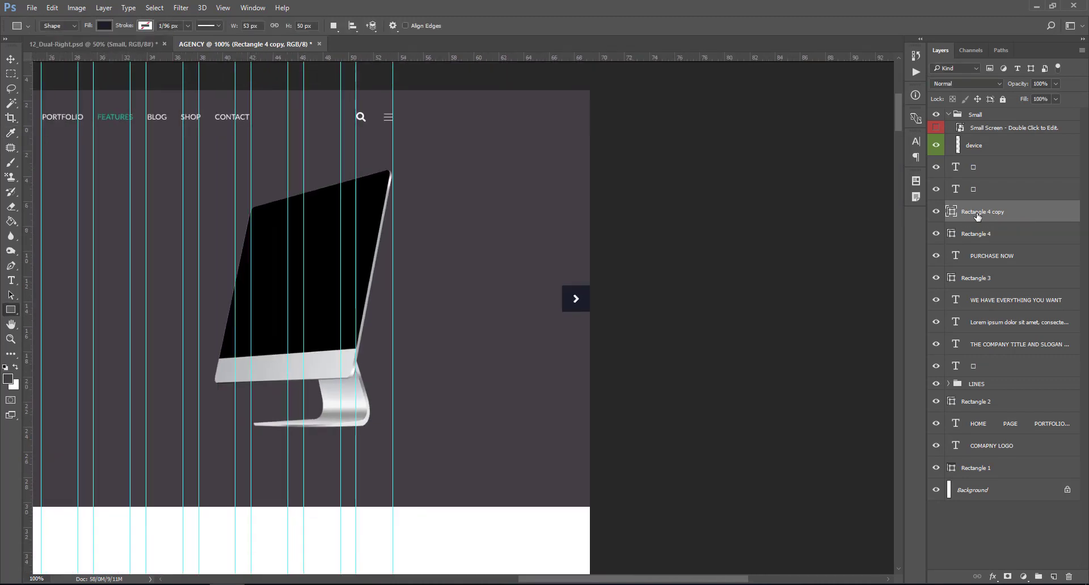
- Collapse the Small group and select all layers from Small down to Rectangle 1
click(10, 59)
drag(725, 580, 639, 581)
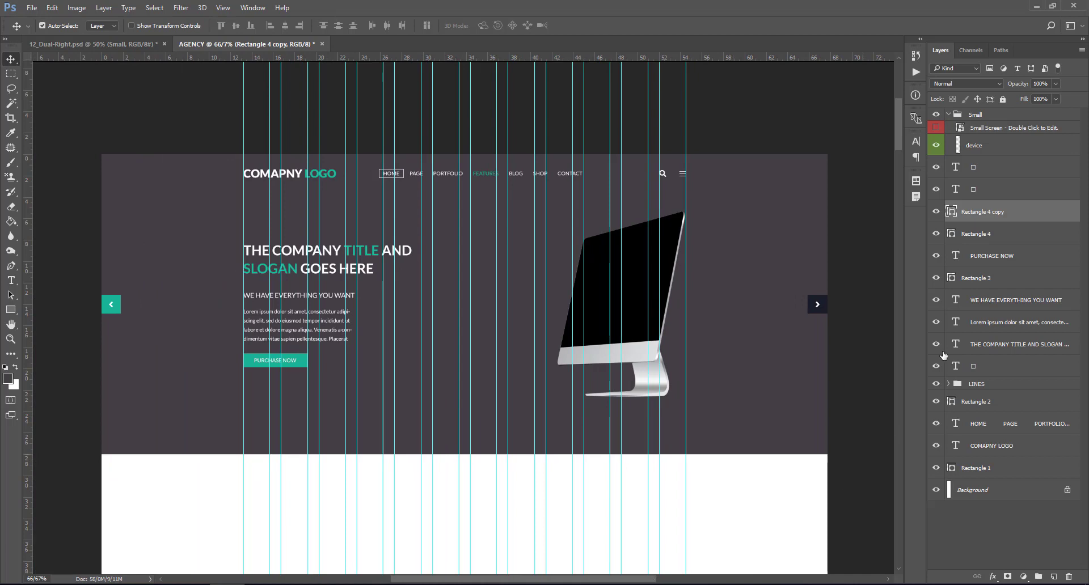
click(948, 115)
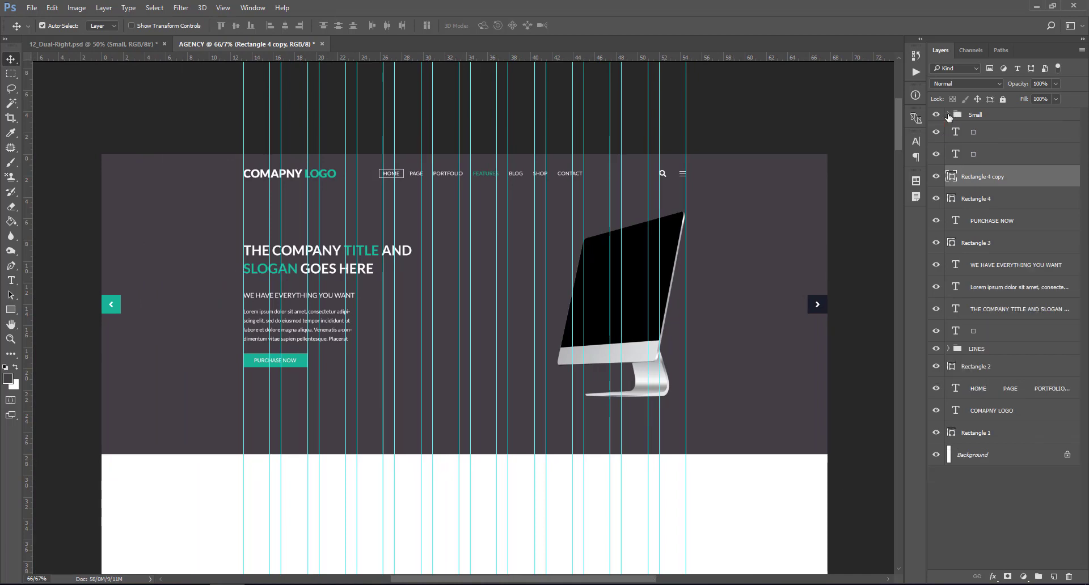
click(990, 117)
shift+click(1019, 434)
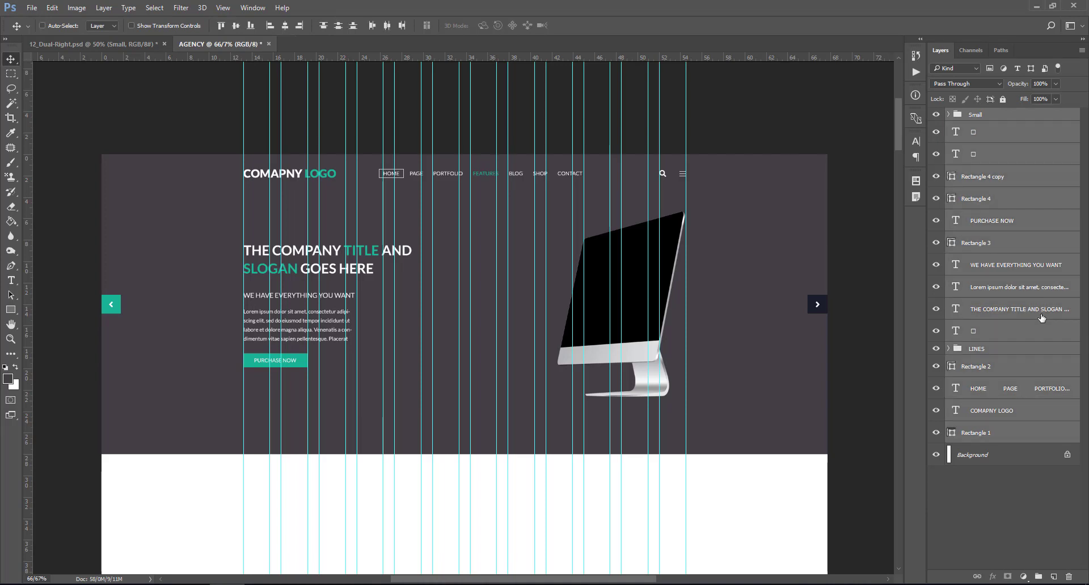
- Group the selected layers with Ctrl+G and name the group SLIDER
key(ctrl+g)
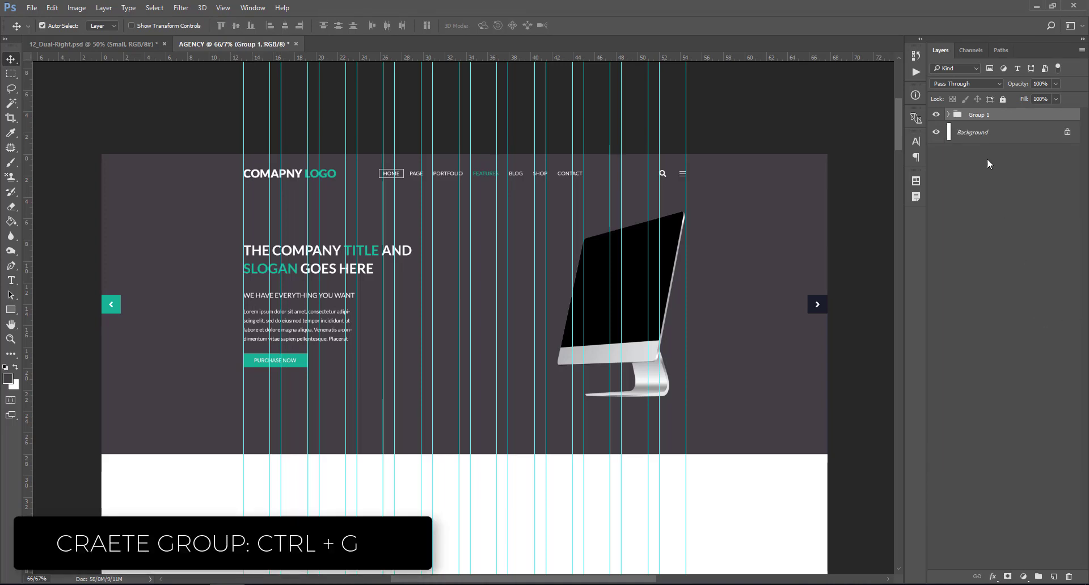
double_click(979, 114)
text(SLIDER)
key(Return)
right_click(937, 116)
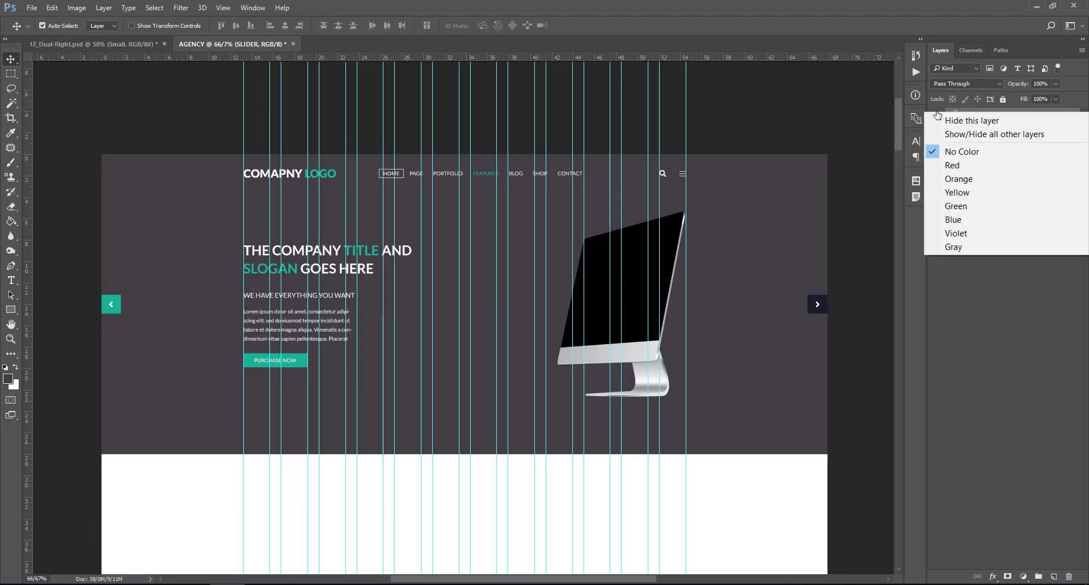